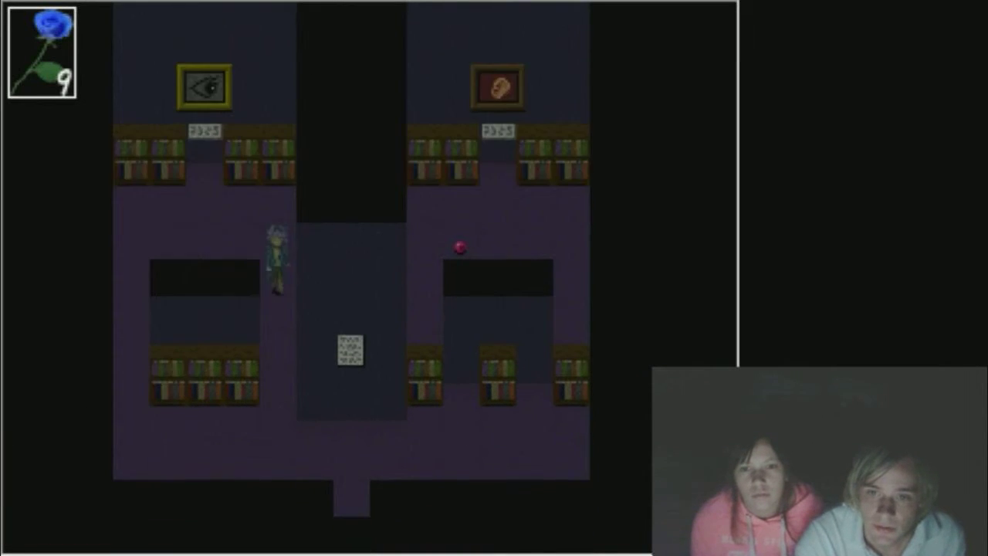
{"action": "key", "text": "Down"}
{"action": "key", "text": "Down"}
{"action": "key", "text": "Down"}
{"action": "key", "text": "Right"}
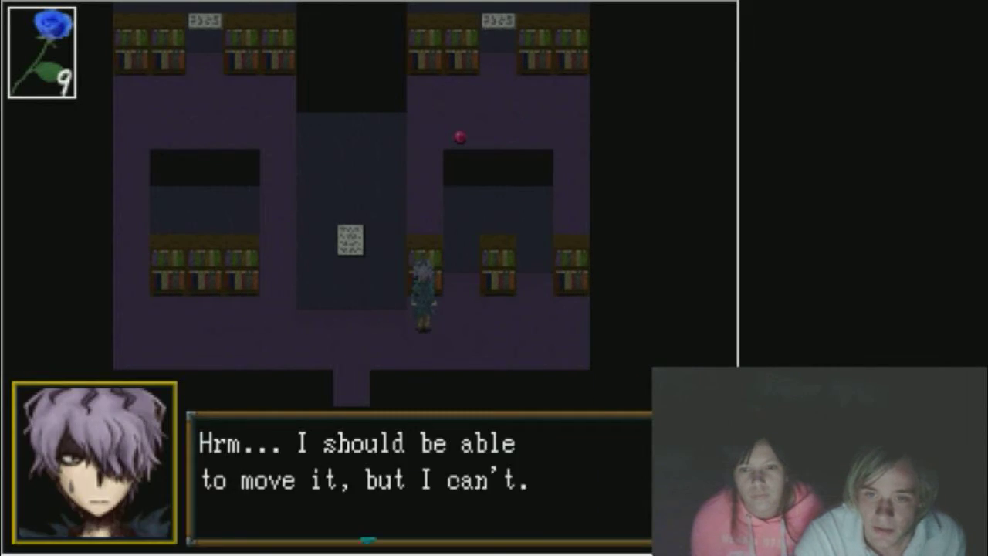
- Try pushing the immovable library shelf twice, then walk back through the library
{"action": "key", "text": "z"}
{"action": "key", "text": "z"}
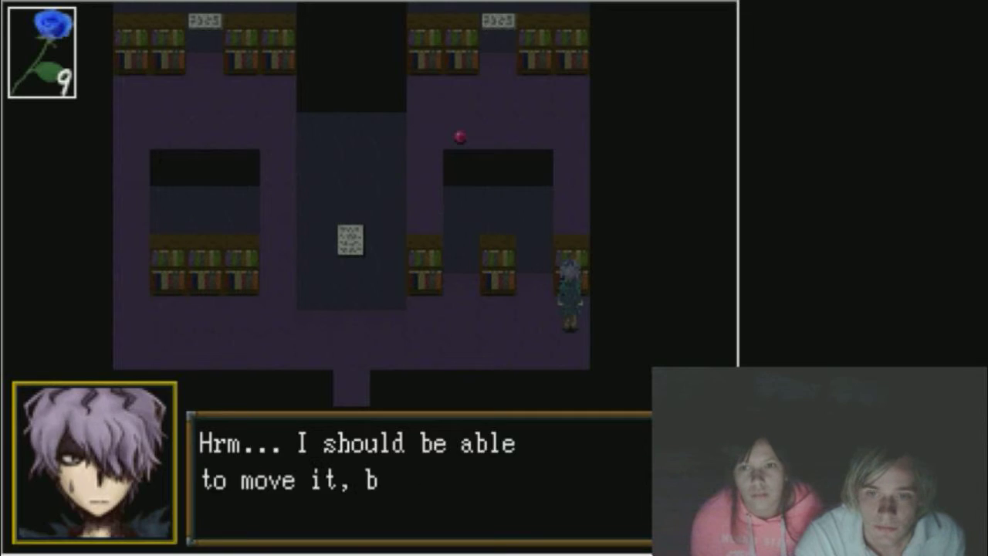
{"action": "key", "text": "z"}
{"action": "key", "text": "Left"}
{"action": "key", "text": "Up"}
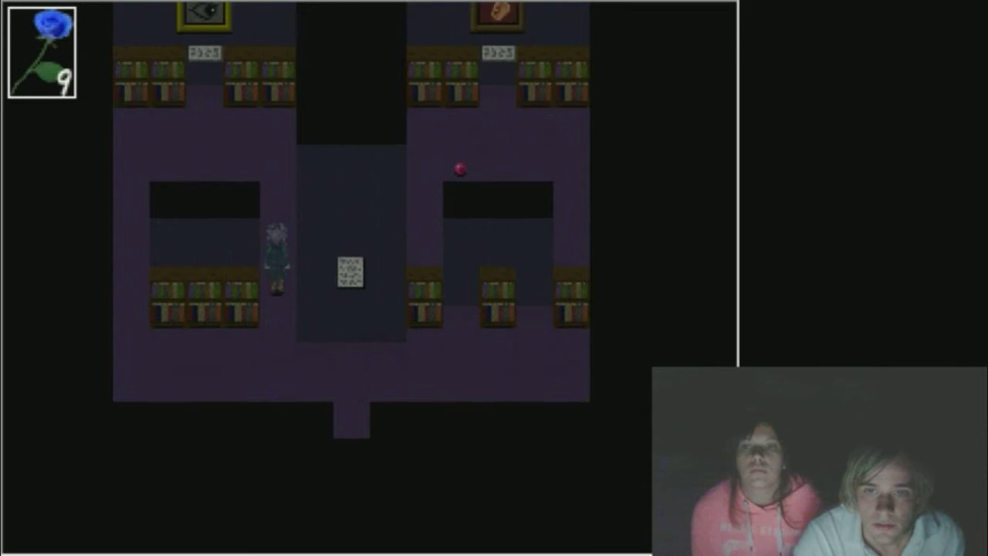
{"action": "key", "text": "Up"}
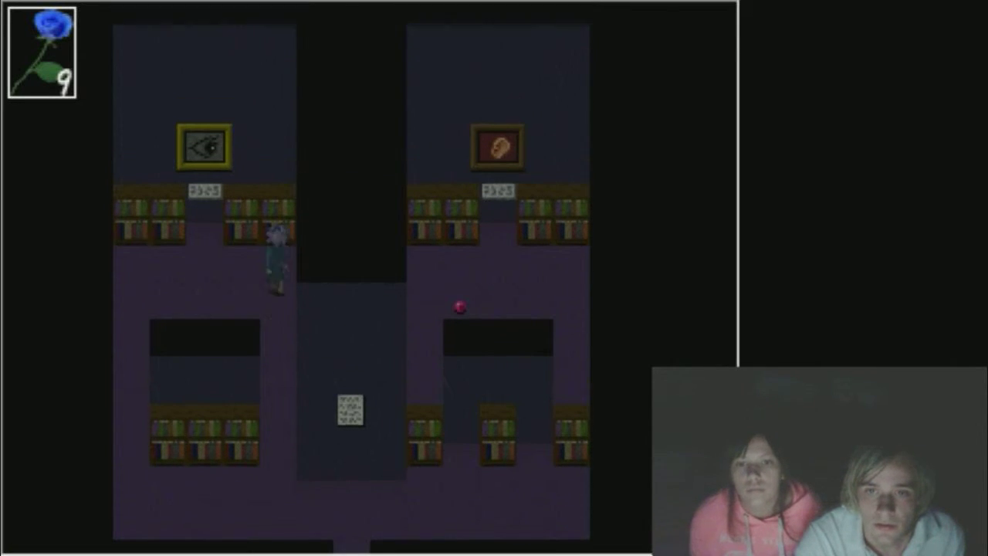
{"action": "key", "text": "Down"}
- Leave the library by the bottom exit and hear the disturbing doll speak
{"action": "key", "text": "Right"}
{"action": "key", "text": "Down"}
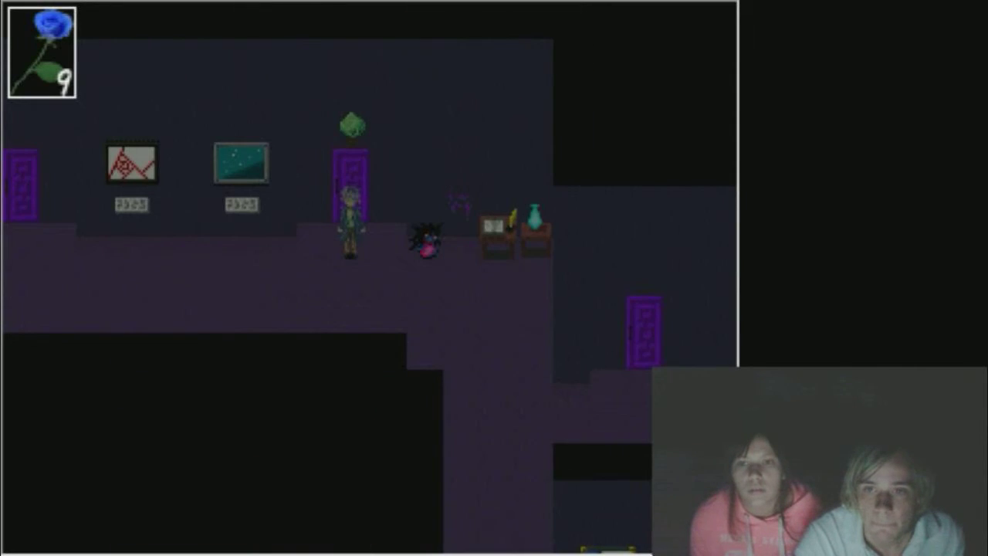
{"action": "key", "text": "Right"}
{"action": "key", "text": "Return"}
{"action": "key", "text": "Return"}
{"action": "key", "text": "Right"}
{"action": "key", "text": "Down"}
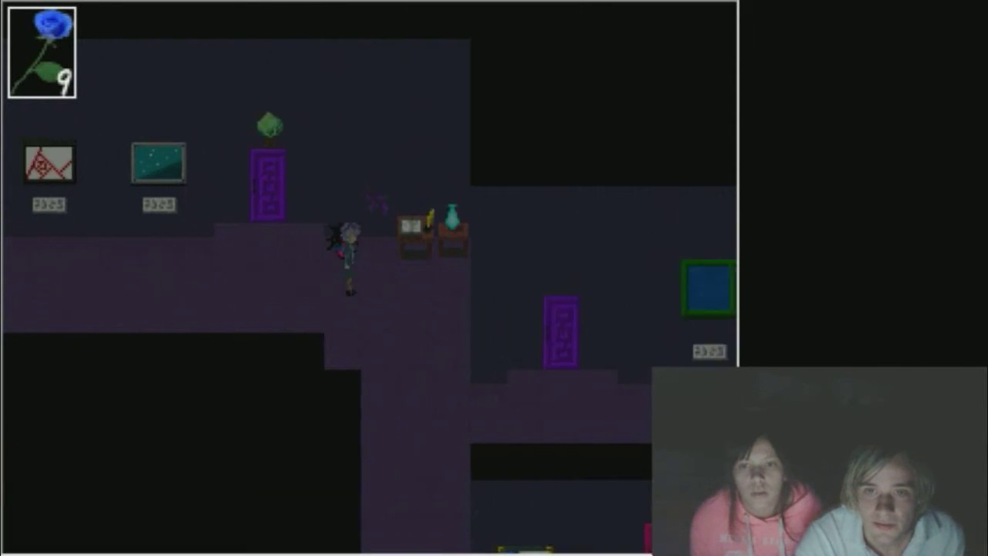
{"action": "key", "text": "Right"}
{"action": "key", "text": "Up"}
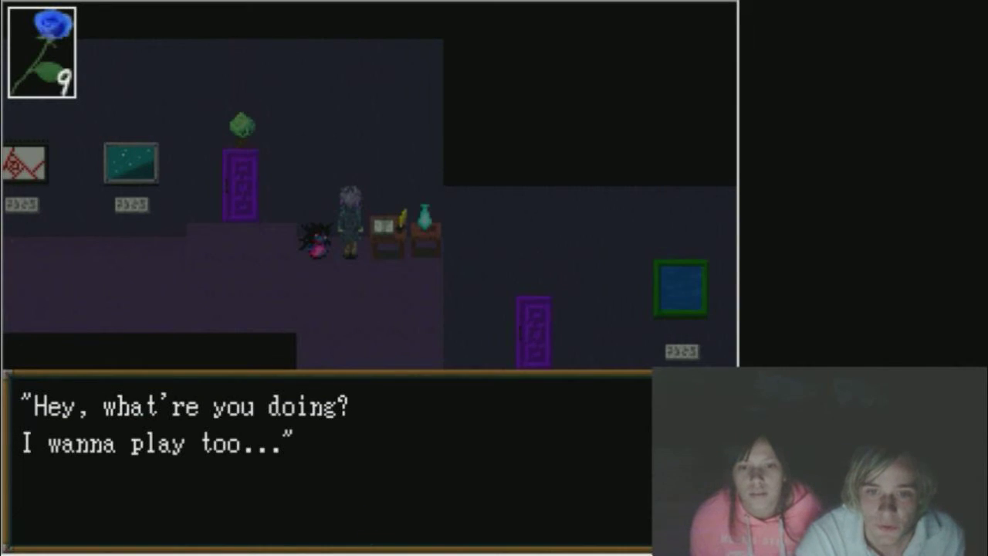
{"action": "key", "text": "Return"}
- Save the game to File 1 and find the purple door locked
{"action": "key", "text": "Return"}
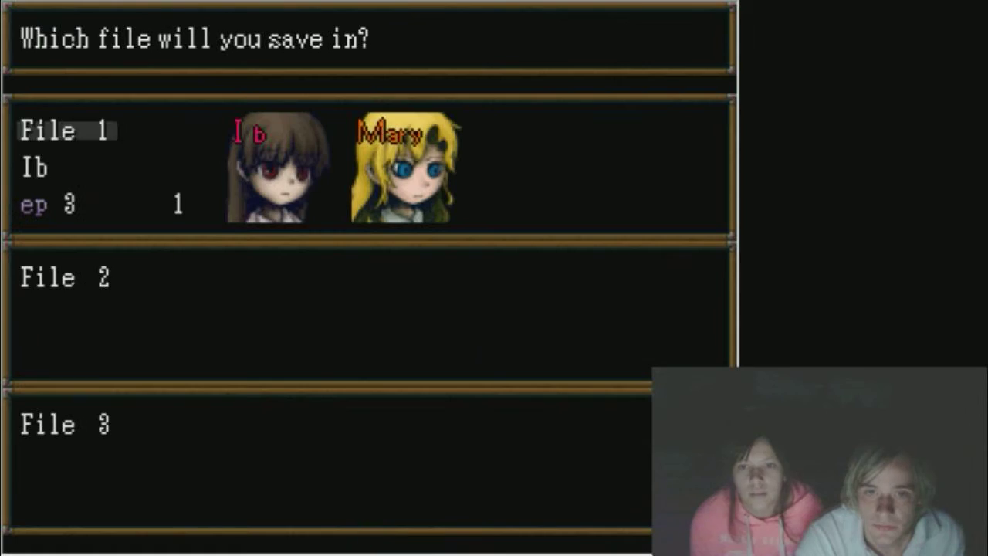
{"action": "key", "text": "Return"}
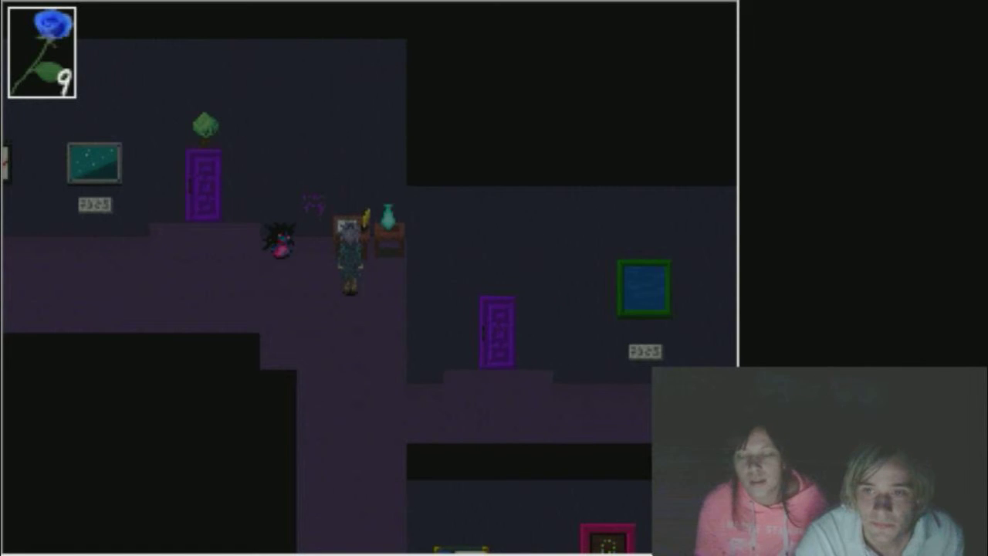
{"action": "key", "text": "Down"}
{"action": "key", "text": "Right"}
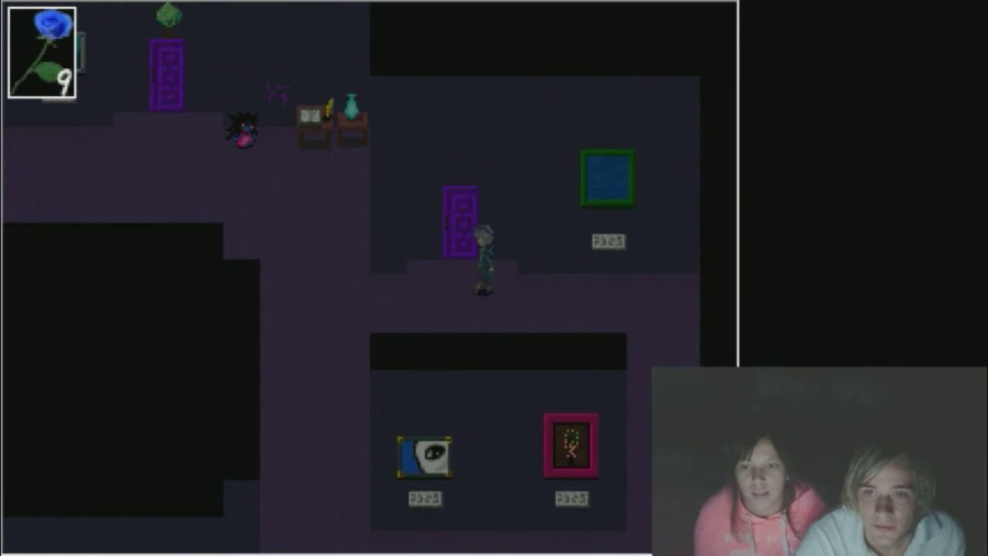
{"action": "key", "text": "Return"}
{"action": "key", "text": "Return"}
- Read the Fishing Hook plaque, then walk along the corridor into the palette room
{"action": "key", "text": "Right"}
{"action": "key", "text": "Up"}
{"action": "key", "text": "Return"}
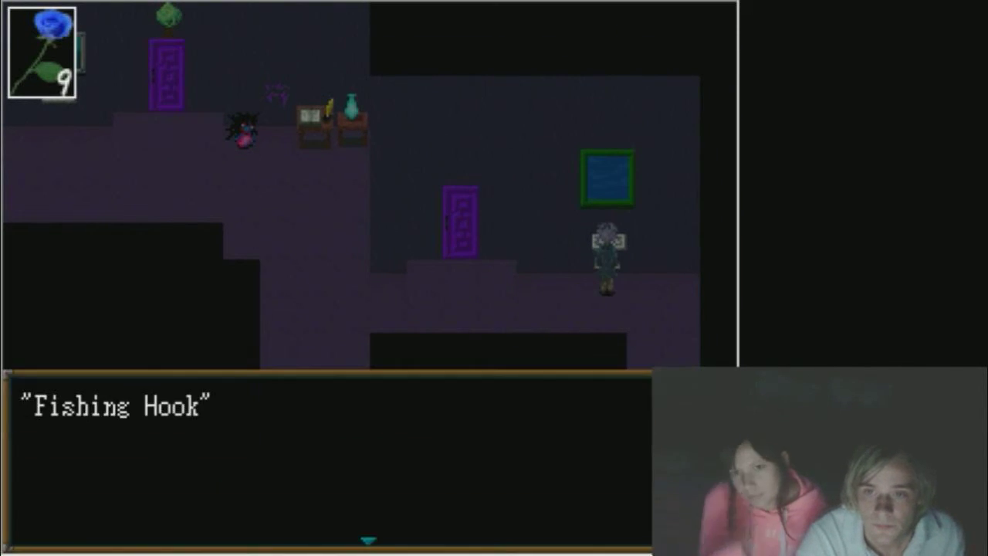
{"action": "key", "text": "Return"}
{"action": "key", "text": "Return"}
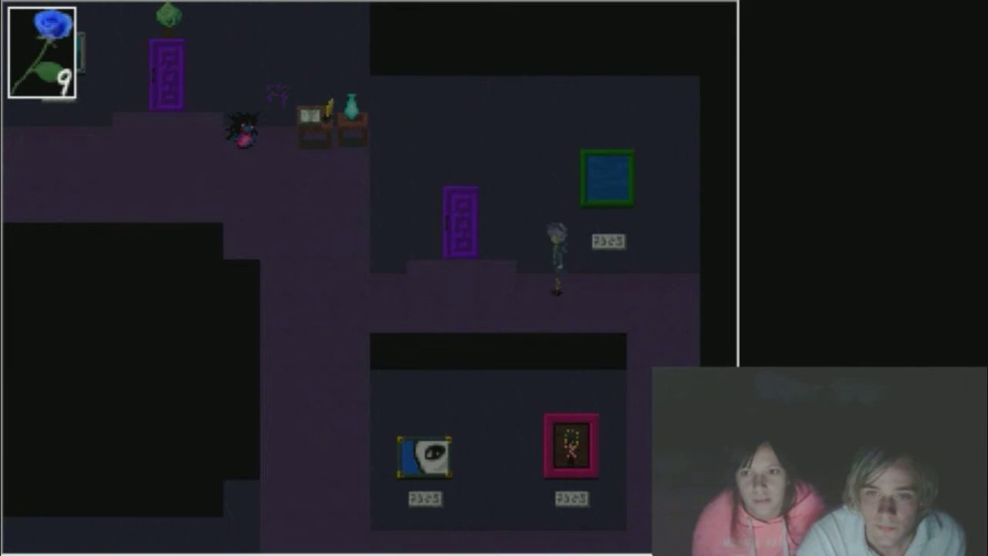
{"action": "key", "text": "Up"}
{"action": "key", "text": "Left"}
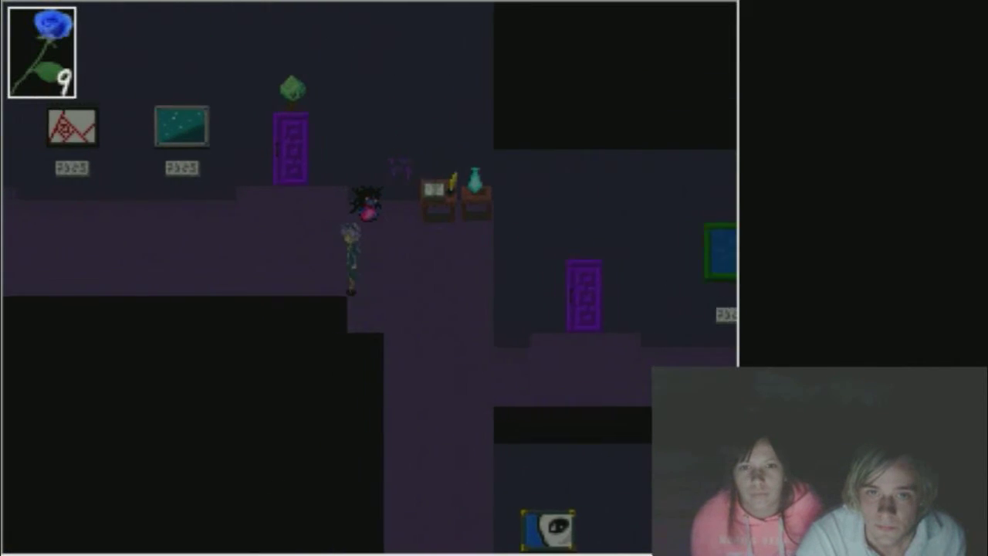
{"action": "key", "text": "Up"}
{"action": "key", "text": "Left"}
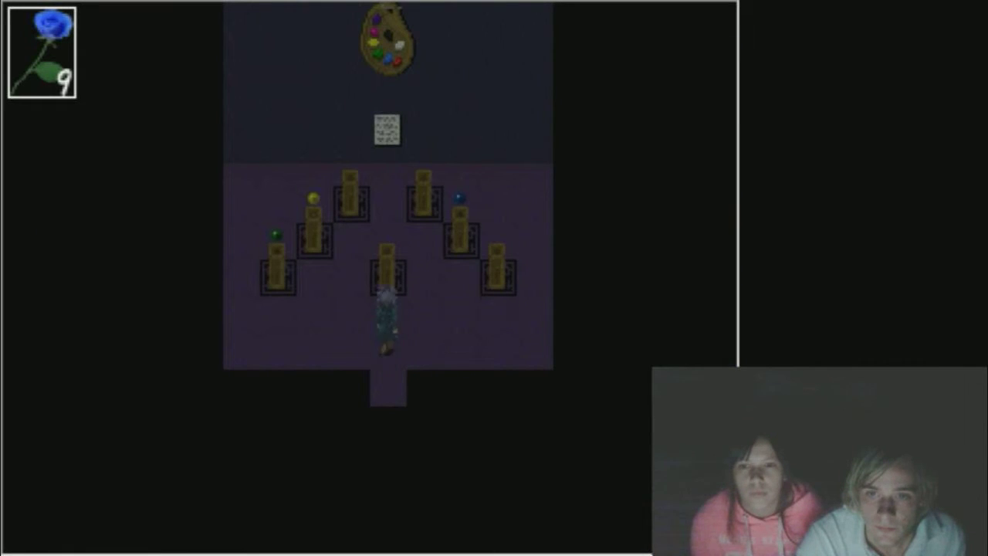
- Read the note below the palette, walk back out, and read the Marvelous Night plaque
{"action": "key", "text": "Up"}
{"action": "key", "text": "Right"}
{"action": "key", "text": "Up"}
{"action": "key", "text": "Return"}
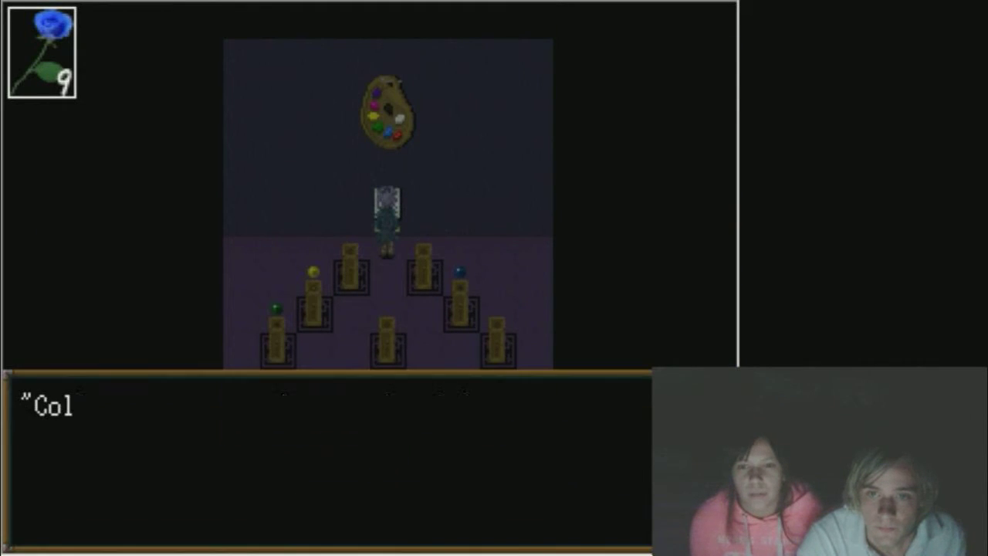
{"action": "key", "text": "Return"}
{"action": "key", "text": "Down"}
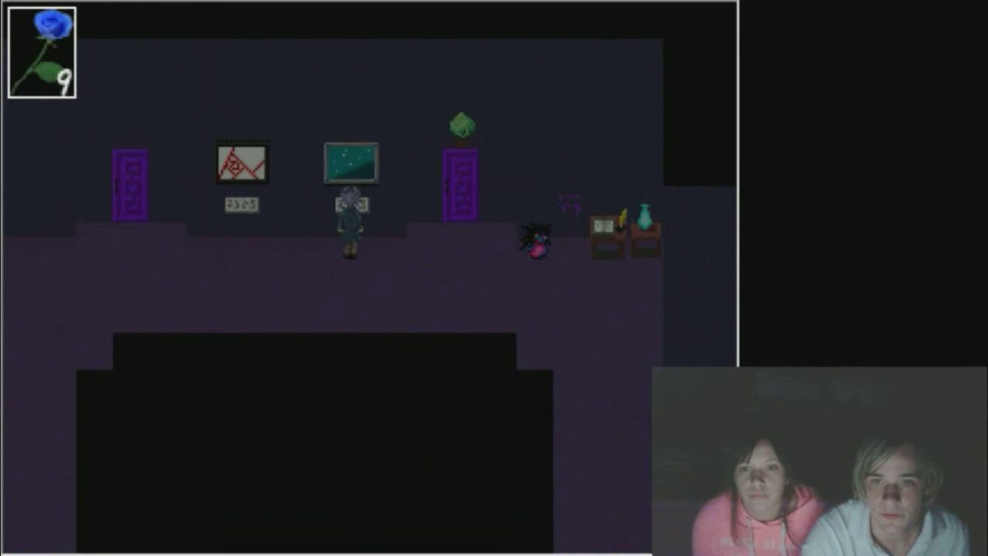
{"action": "key", "text": "z"}
{"action": "key", "text": "z"}
- Read the eye painting's Worry plaque, then step onto the red blob to change rooms
{"action": "key", "text": "Down"}
{"action": "key", "text": "Right"}
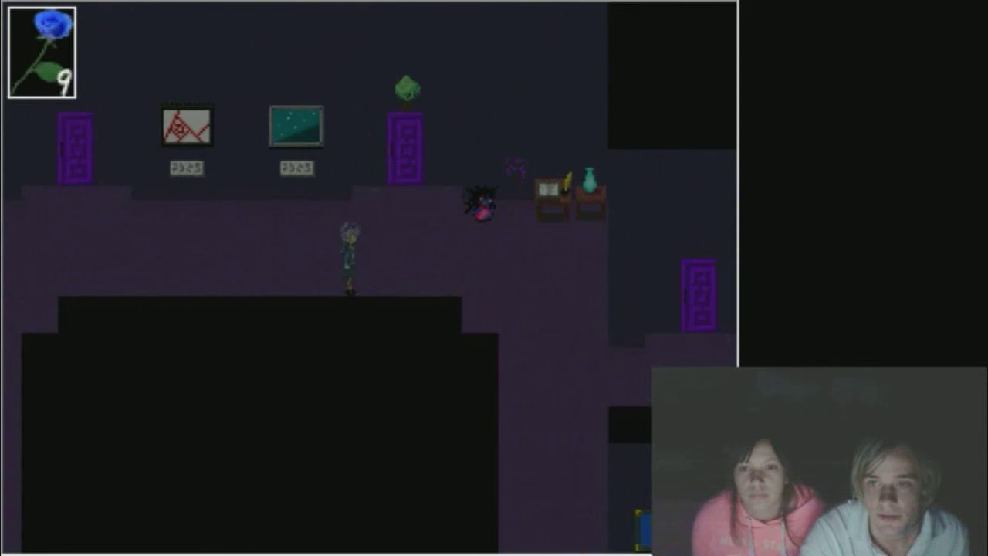
{"action": "key", "text": "Down"}
{"action": "key", "text": "Down"}
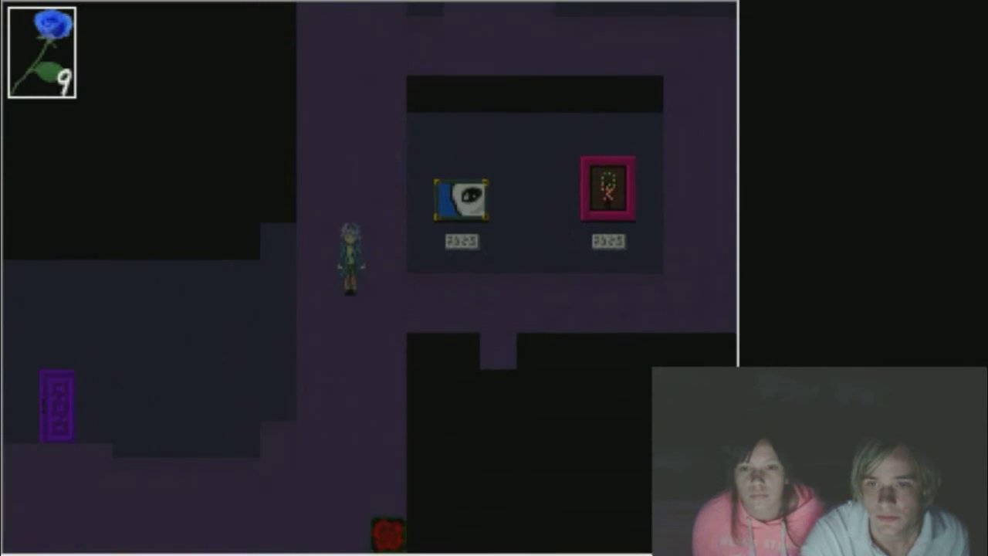
{"action": "key", "text": "Right"}
{"action": "key", "text": "Up"}
{"action": "key", "text": "z"}
{"action": "key", "text": "z"}
{"action": "key", "text": "Down"}
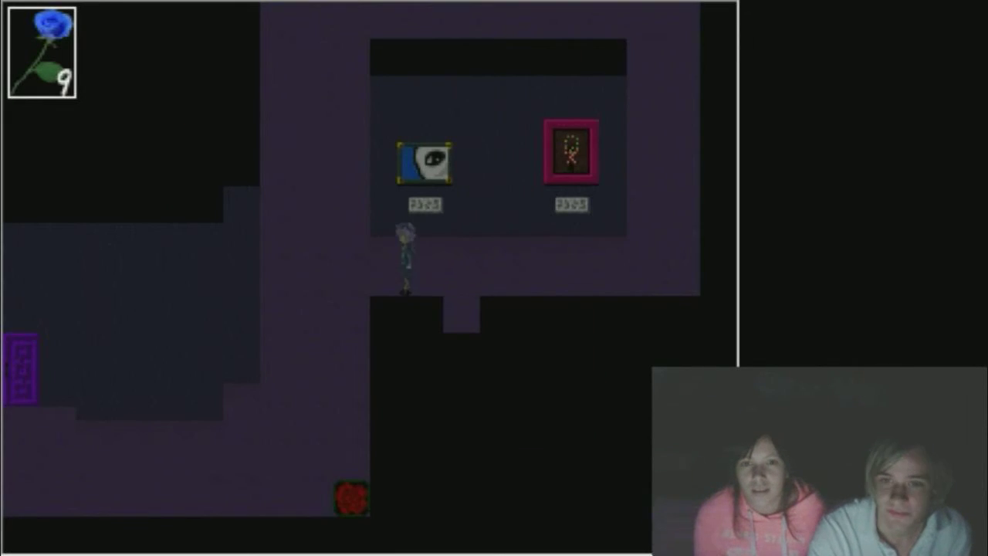
{"action": "key", "text": "Left"}
{"action": "key", "text": "Down"}
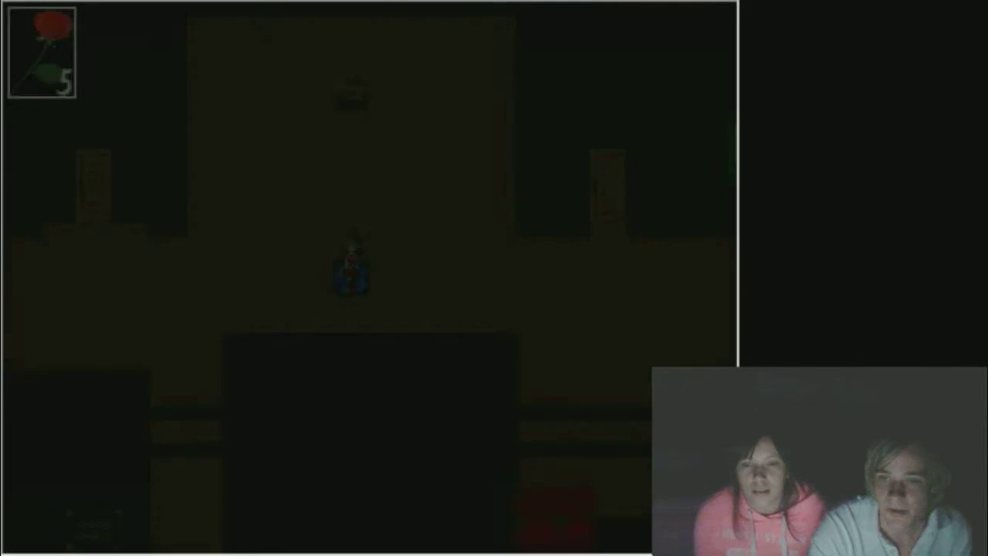
- Walk off the blue tile, past the red blobs, into the portrait room
{"action": "key", "text": "Right"}
{"action": "key", "text": "Down"}
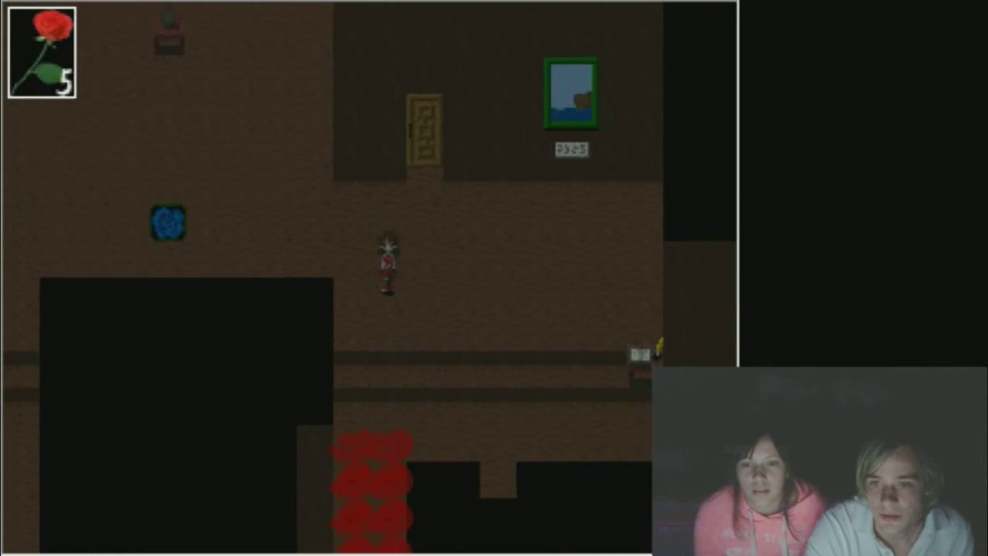
{"action": "key", "text": "Down"}
{"action": "key", "text": "Right"}
{"action": "key", "text": "Down"}
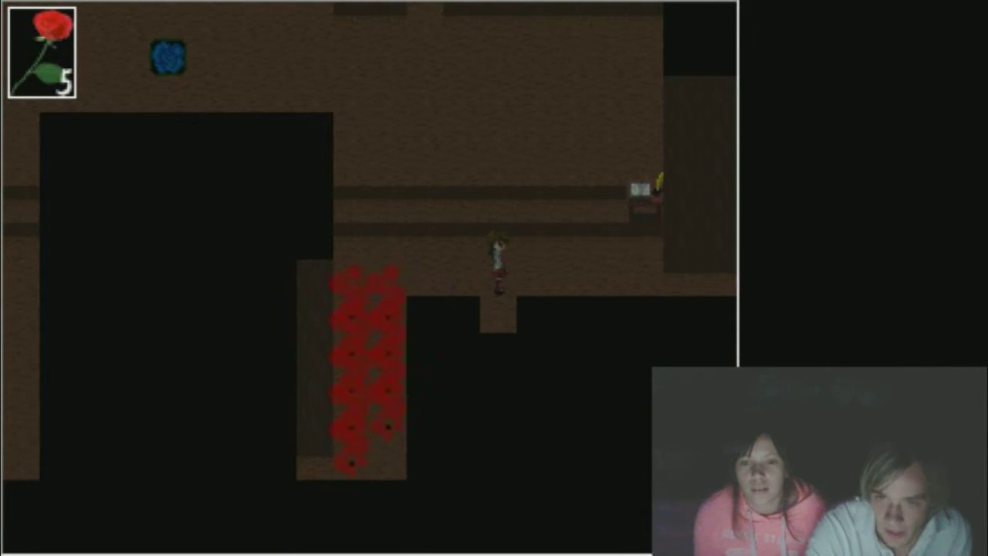
{"action": "key", "text": "Down"}
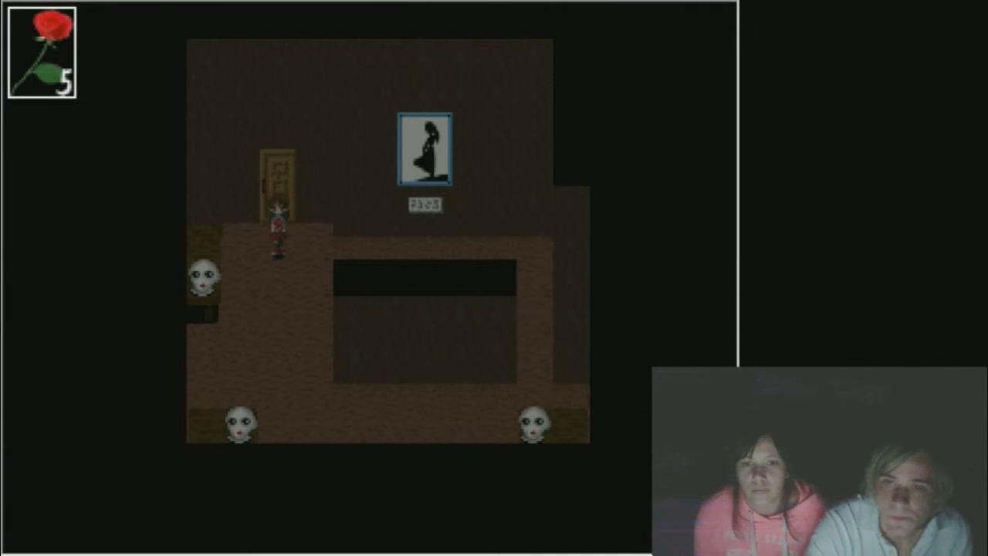
- Read the 'Lady Without Her Umbrella' portrait title and return to the blue tile
{"action": "key", "text": "Right"}
{"action": "key", "text": "Up"}
{"action": "key", "text": "z"}
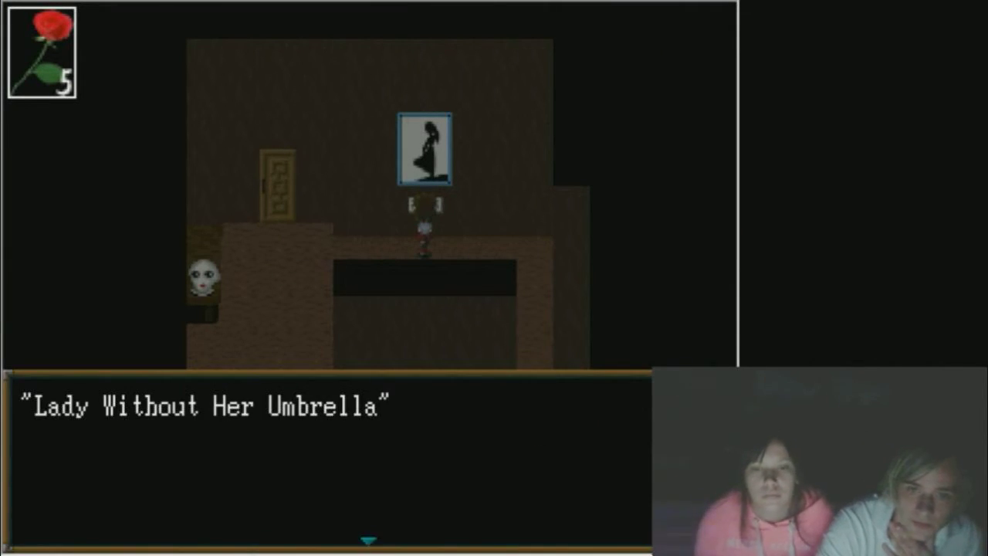
{"action": "key", "text": "z"}
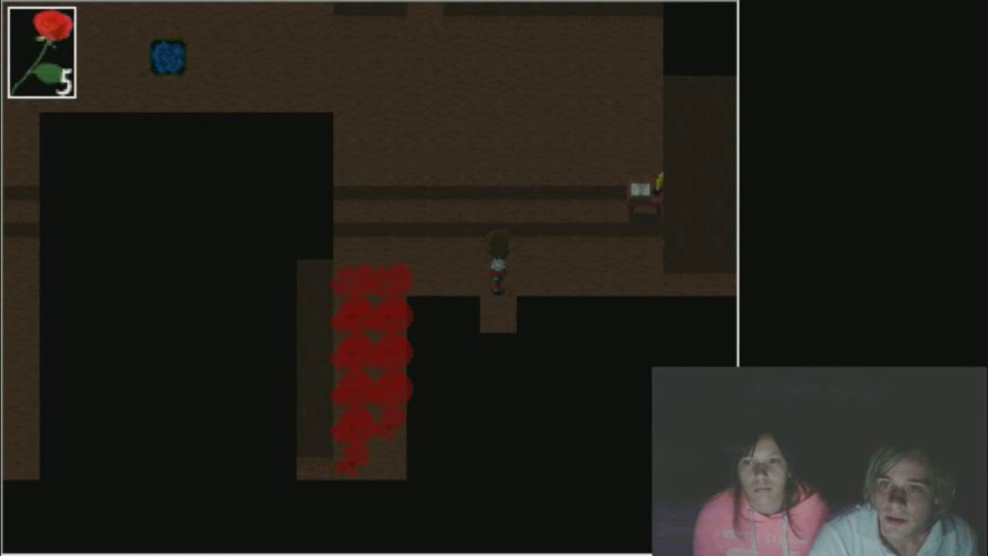
{"action": "key", "text": "Left"}
{"action": "key", "text": "Up"}
{"action": "key", "text": "Left"}
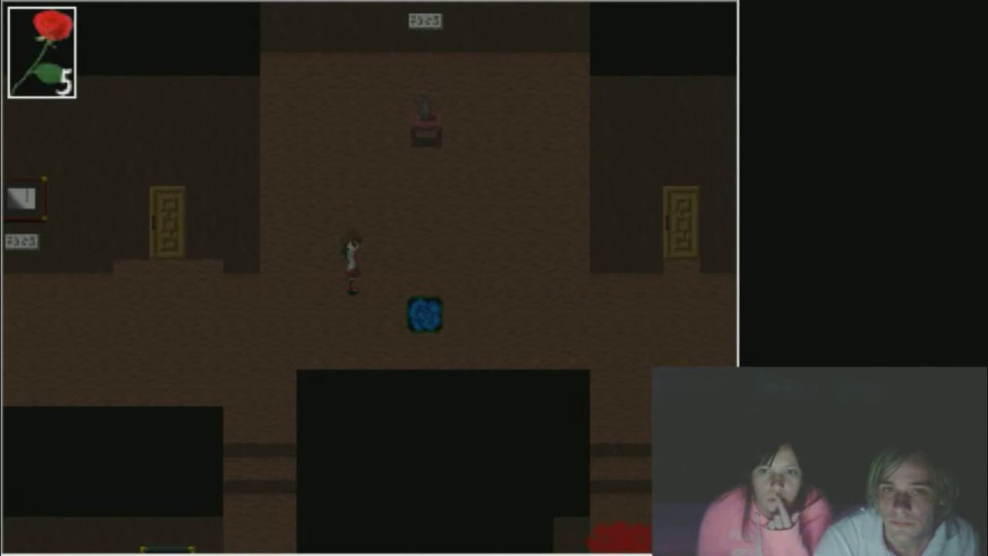
- Explore the corridor and find the door locked
{"action": "key", "text": "Left"}
{"action": "key", "text": "Down"}
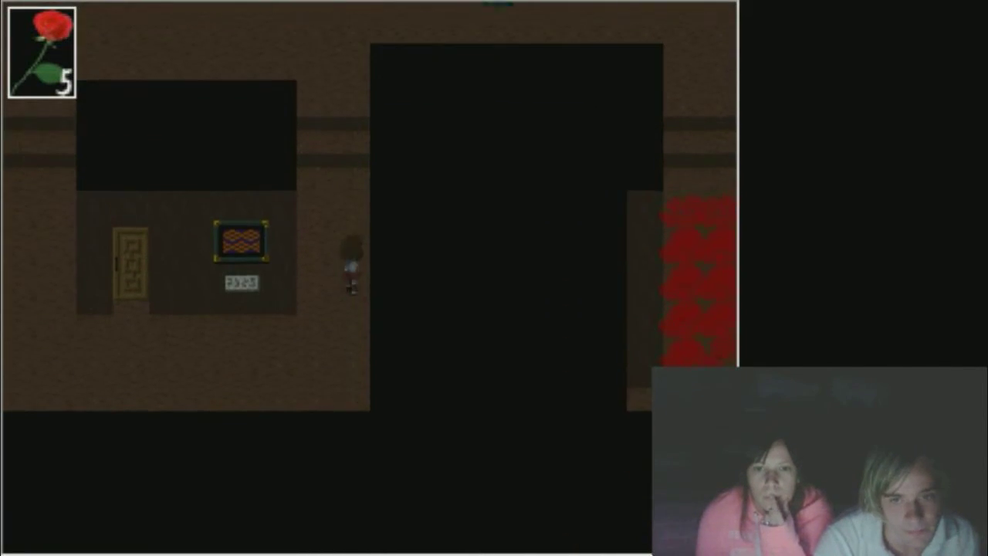
{"action": "key", "text": "Up"}
{"action": "key", "text": "Right"}
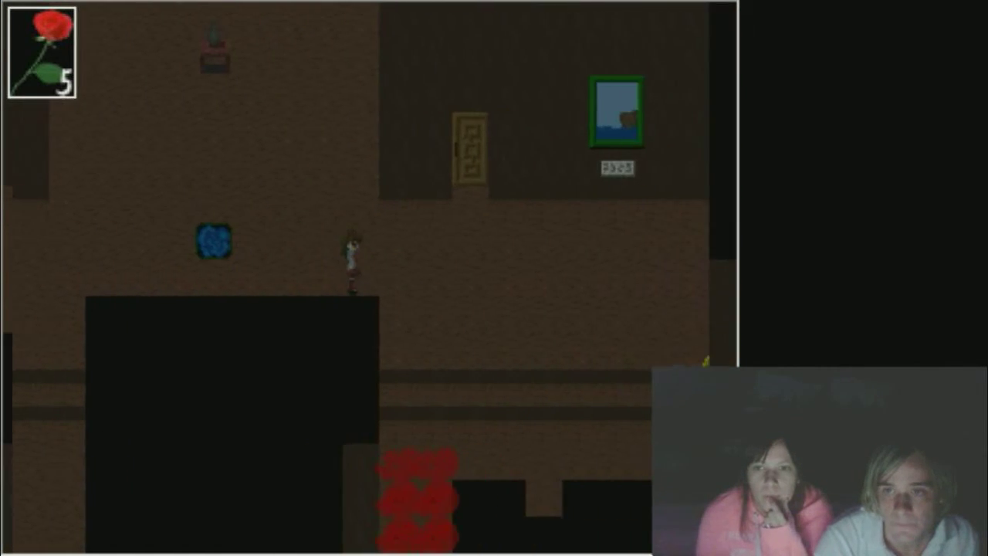
{"action": "key", "text": "Right"}
{"action": "key", "text": "Up"}
{"action": "key", "text": "z"}
{"action": "key", "text": "z"}
- Read the Tattletale plaque and the Fisherman caption, then walk down past the red flowers
{"action": "key", "text": "Left"}
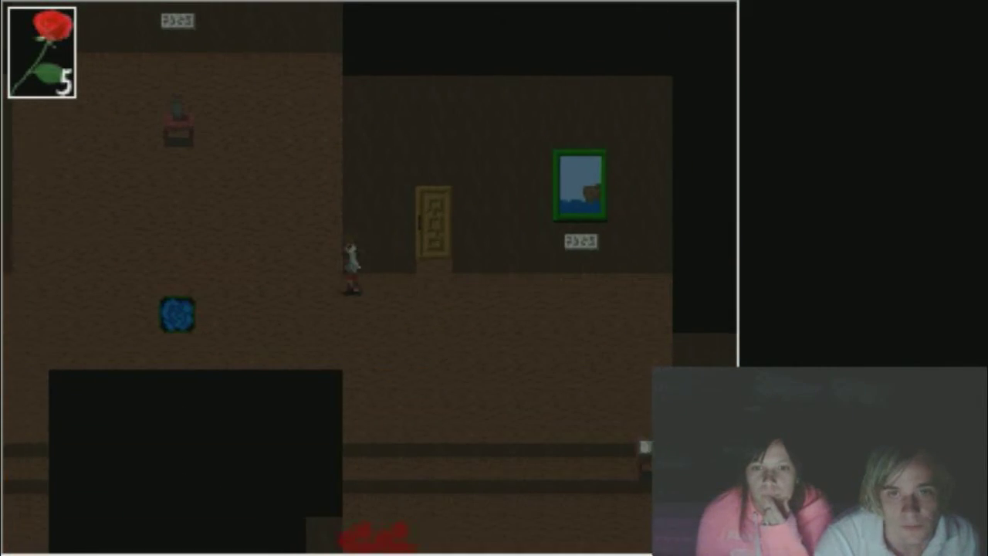
{"action": "key", "text": "Up"}
{"action": "key", "text": "Up"}
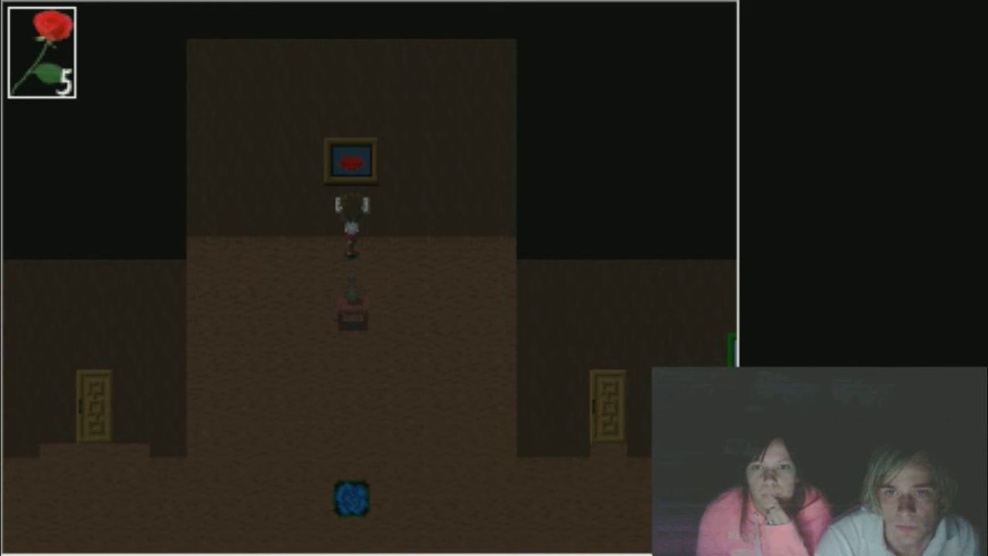
{"action": "key", "text": "z"}
{"action": "key", "text": "z"}
{"action": "key", "text": "Right"}
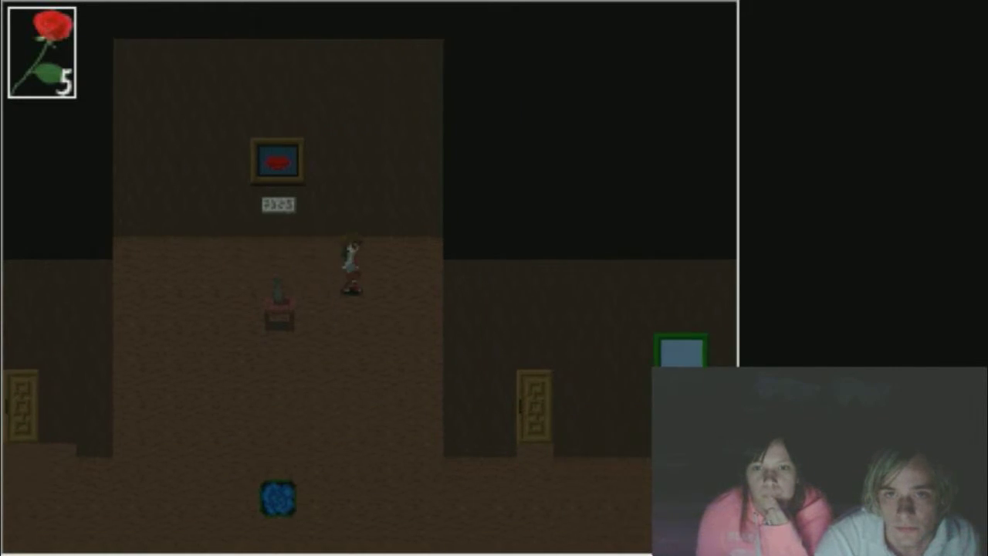
{"action": "key", "text": "Down"}
{"action": "key", "text": "Right"}
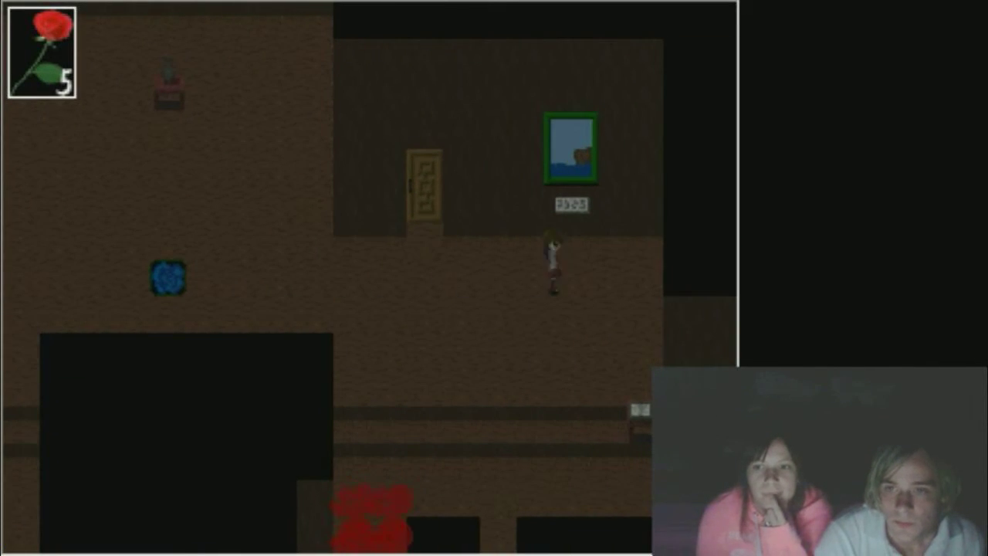
{"action": "key", "text": "Up"}
{"action": "key", "text": "z"}
{"action": "key", "text": "z"}
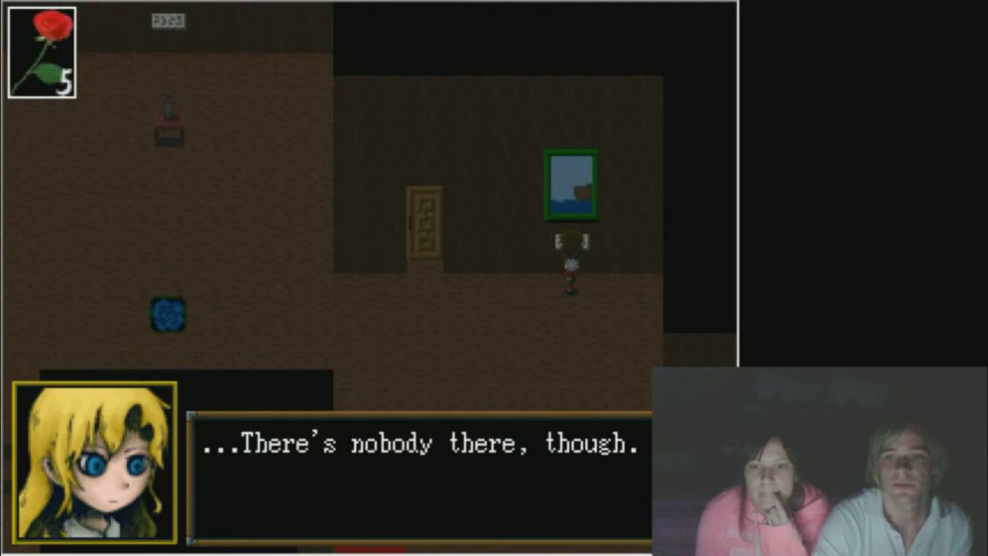
{"action": "key", "text": "z"}
{"action": "key", "text": "Down"}
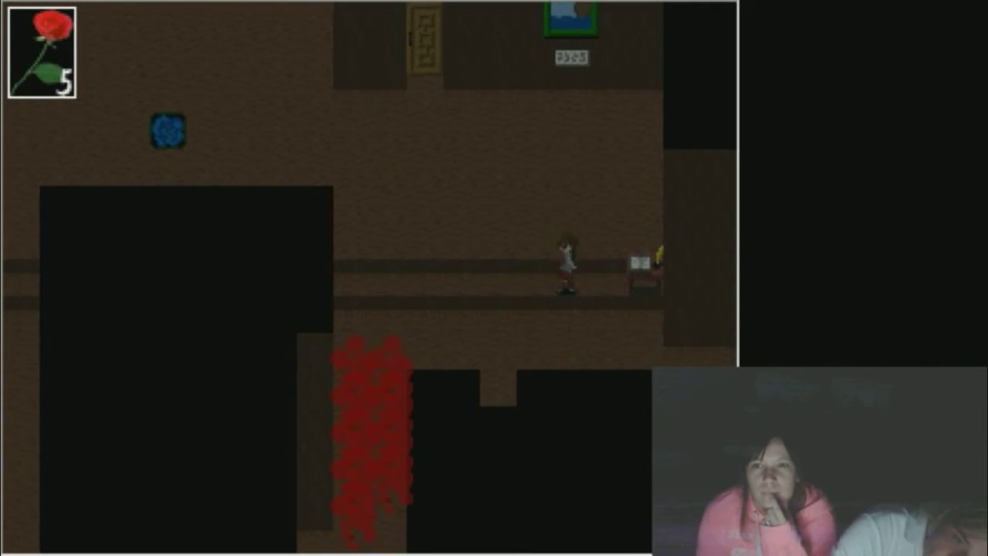
{"action": "key", "text": "Left"}
- Decline returning to the title screen and check the empty vase
{"action": "key", "text": "F12"}
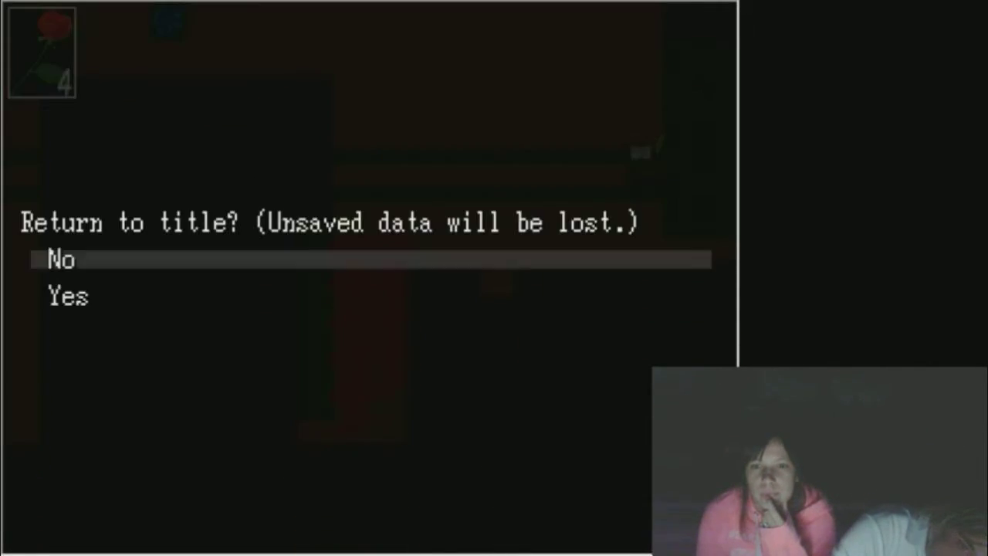
{"action": "key", "text": "z"}
{"action": "key", "text": "Up"}
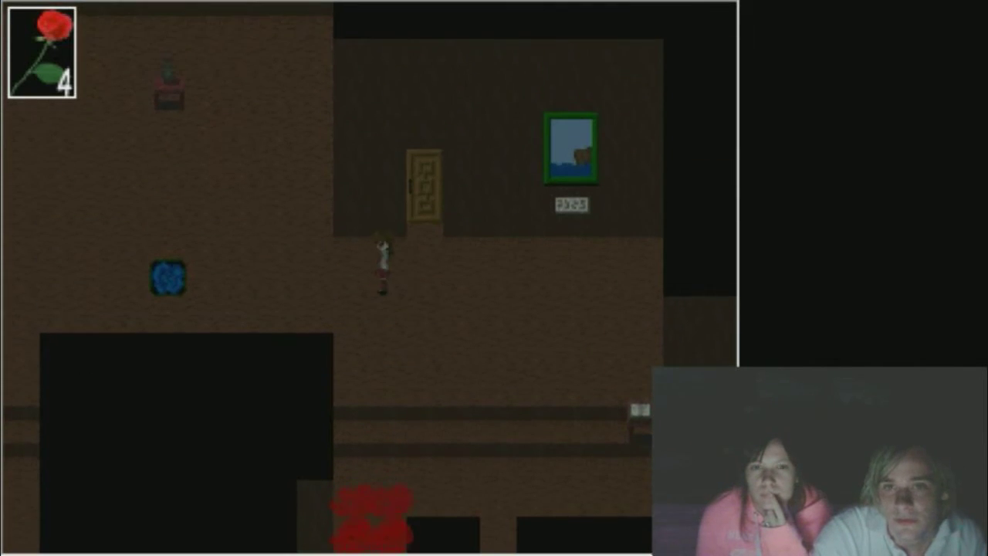
{"action": "key", "text": "Left"}
{"action": "key", "text": "Up"}
{"action": "key", "text": "z"}
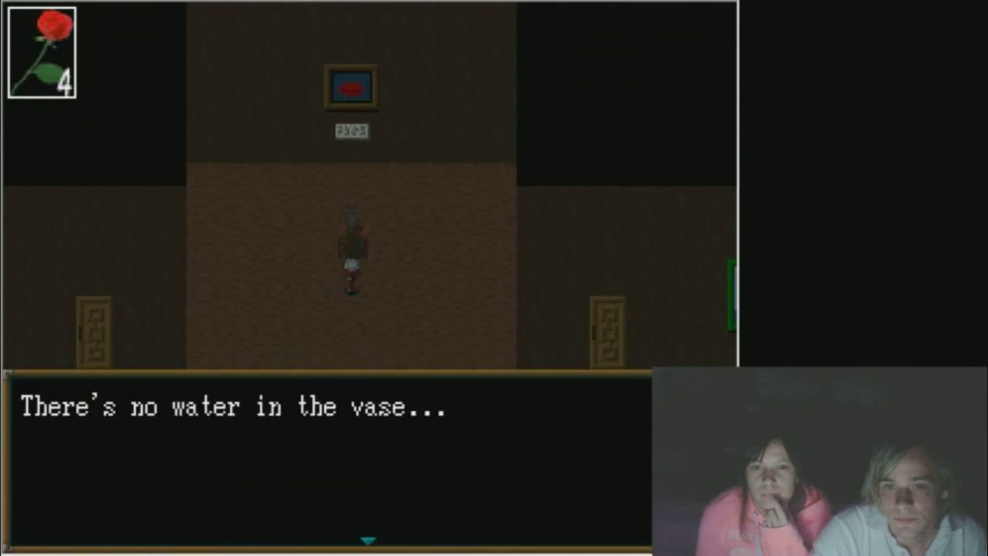
{"action": "key", "text": "z"}
- Enter the mannequin-head room and leave the first head on its table
{"action": "key", "text": "Down"}
{"action": "key", "text": "Right"}
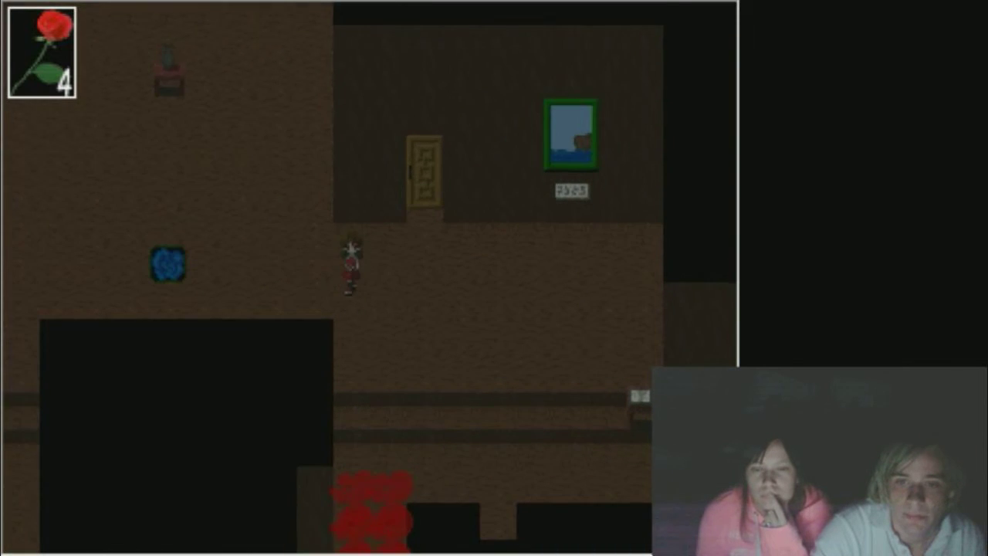
{"action": "key", "text": "Down"}
{"action": "key", "text": "Down"}
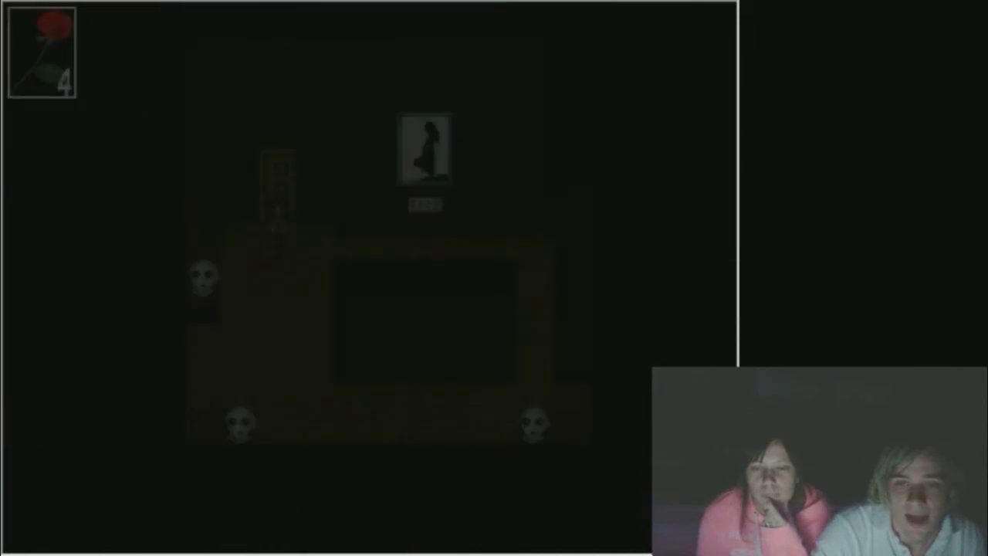
{"action": "key", "text": "Down"}
{"action": "key", "text": "Down"}
{"action": "key", "text": "Left"}
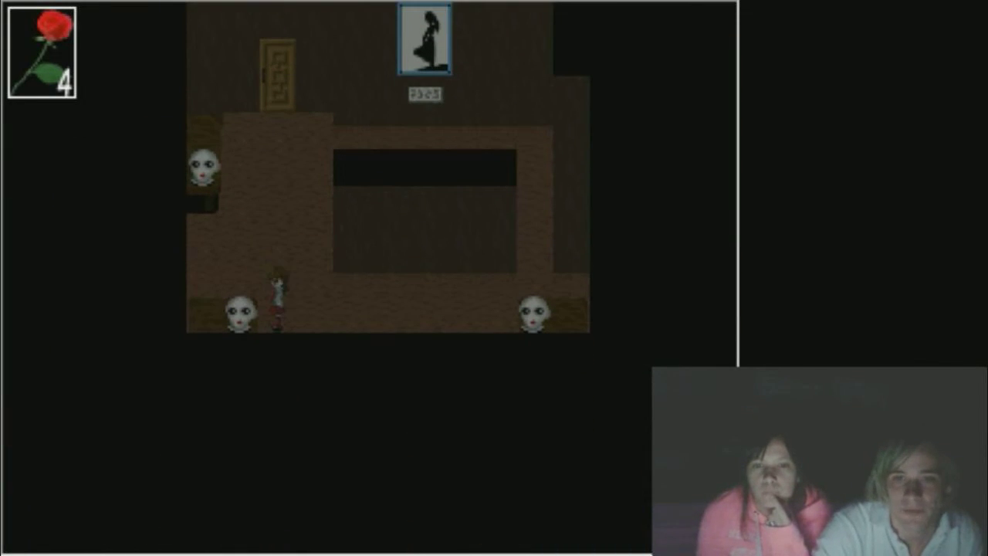
{"action": "key", "text": "z"}
{"action": "key", "text": "z"}
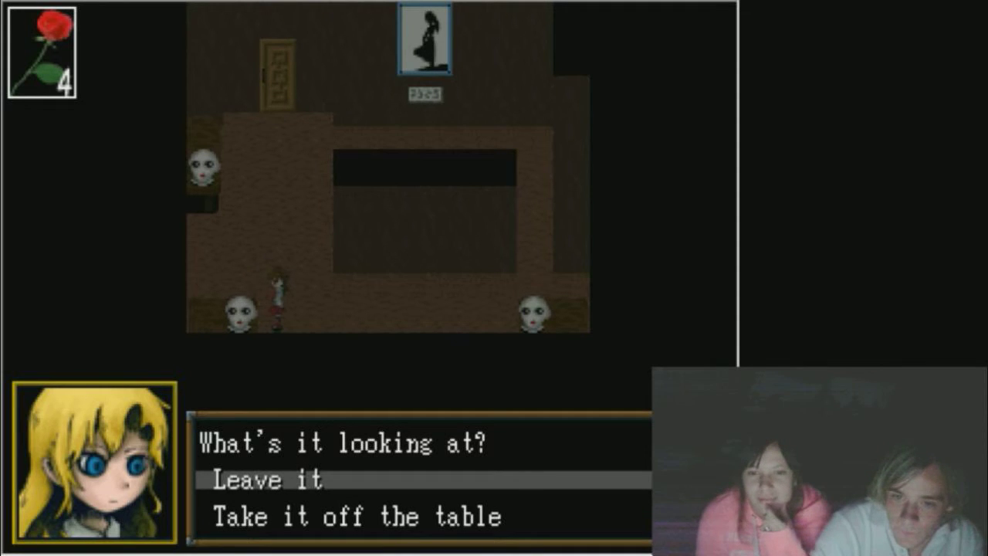
{"action": "key", "text": "Down"}
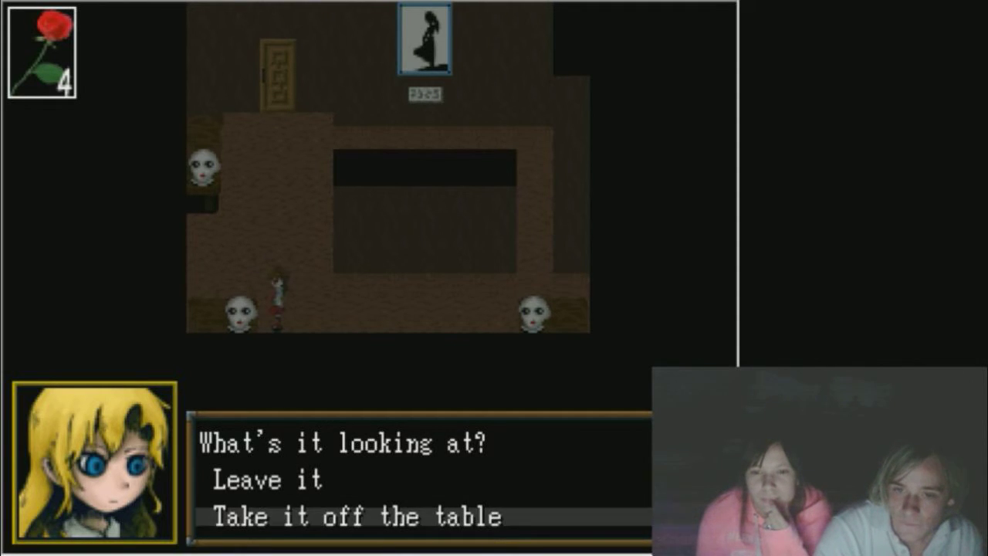
{"action": "key", "text": "Up"}
{"action": "key", "text": "z"}
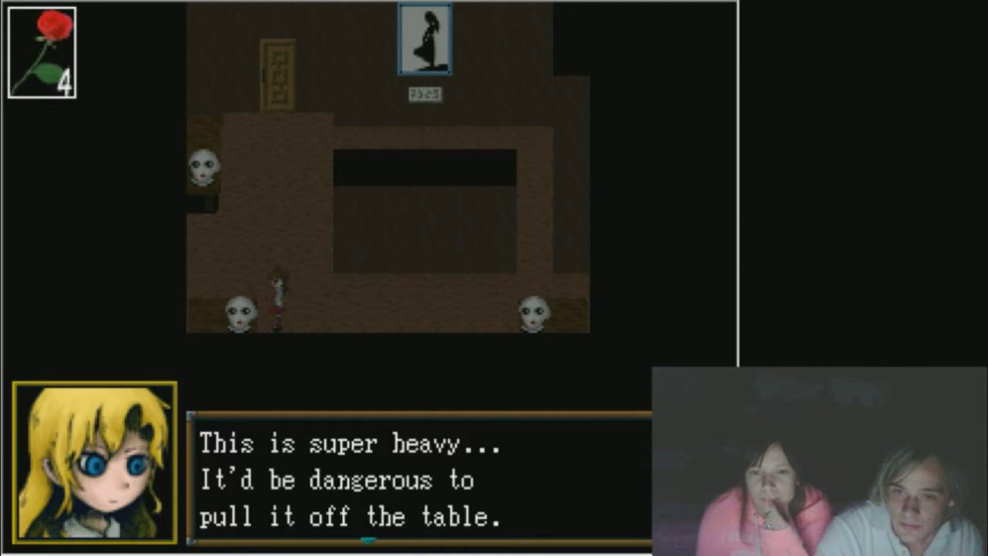
{"action": "key", "text": "z"}
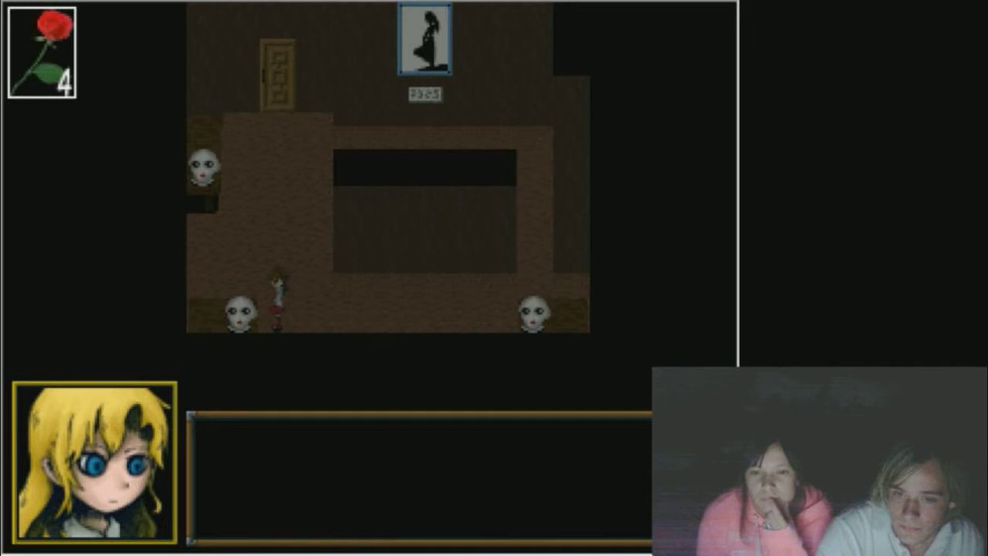
- Take the upper mannequin head off despite the warning, injuring Ib
{"action": "key", "text": "Up"}
{"action": "key", "text": "Up"}
{"action": "key", "text": "Up"}
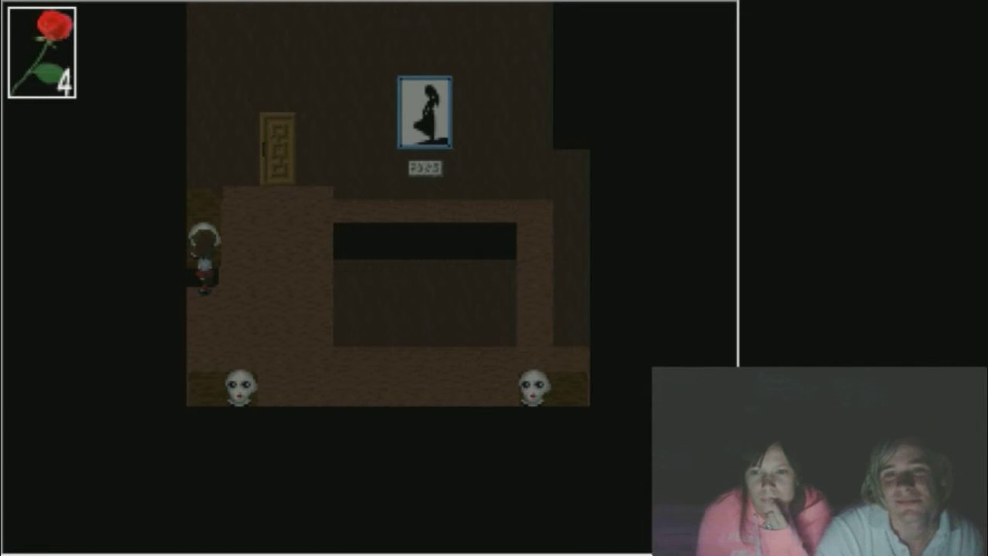
{"action": "key", "text": "z"}
{"action": "key", "text": "z"}
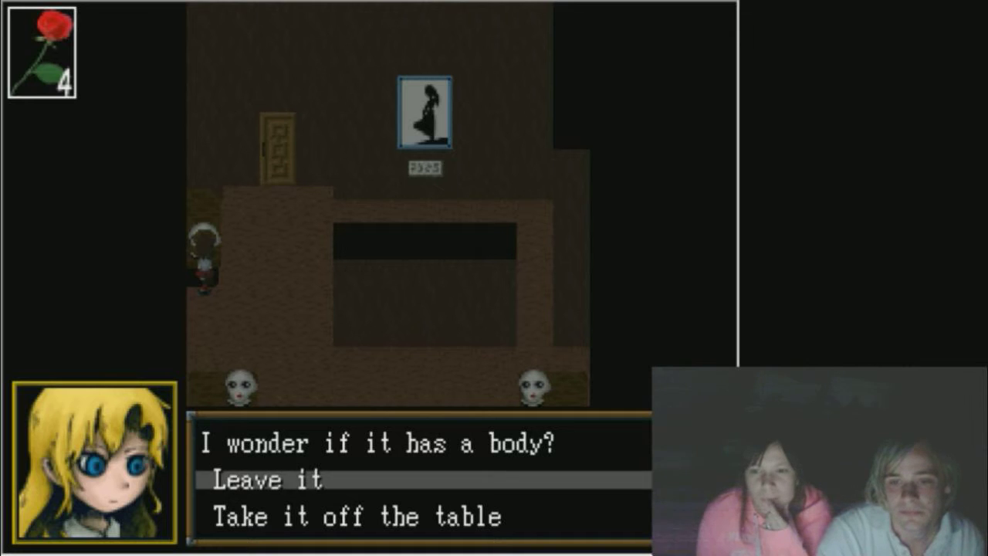
{"action": "key", "text": "Down"}
{"action": "key", "text": "z"}
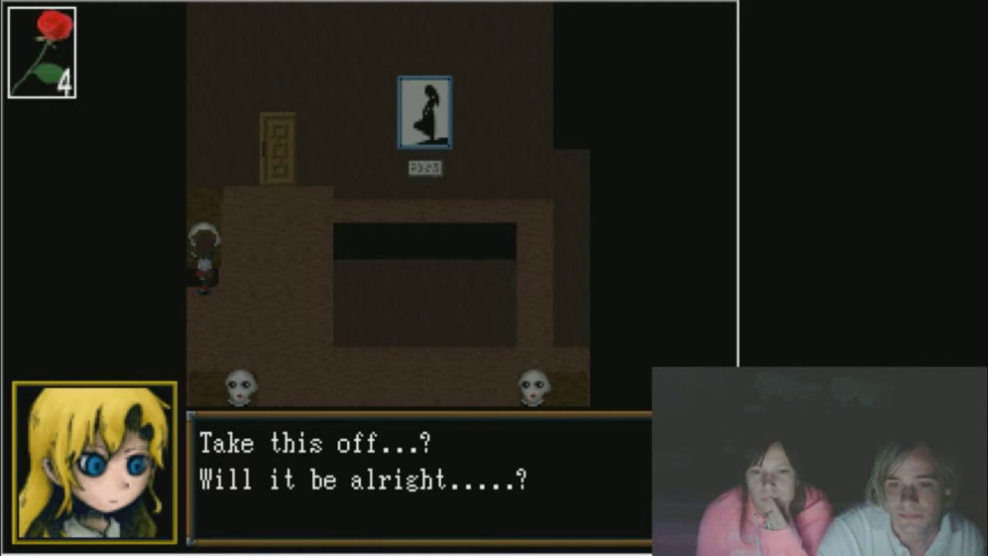
{"action": "key", "text": "z"}
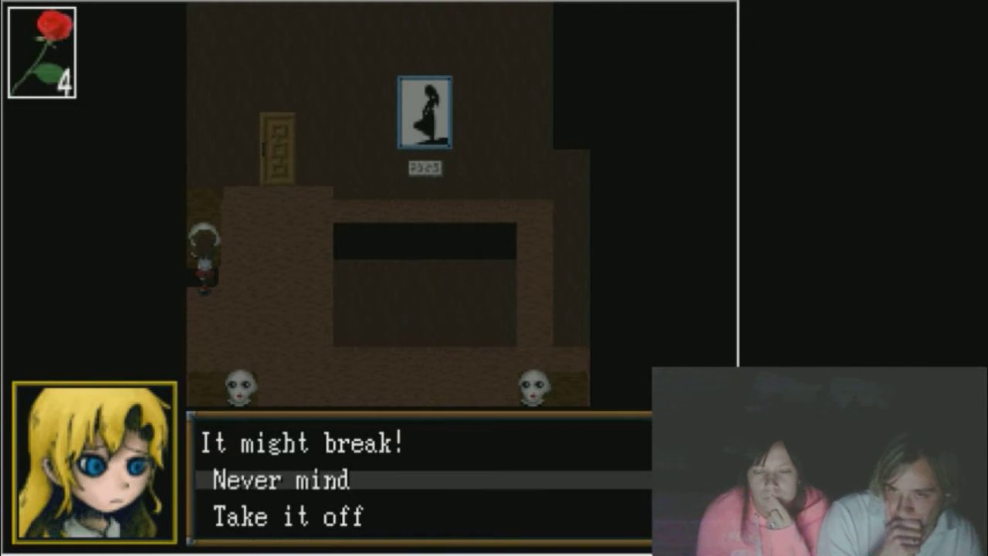
{"action": "key", "text": "Down"}
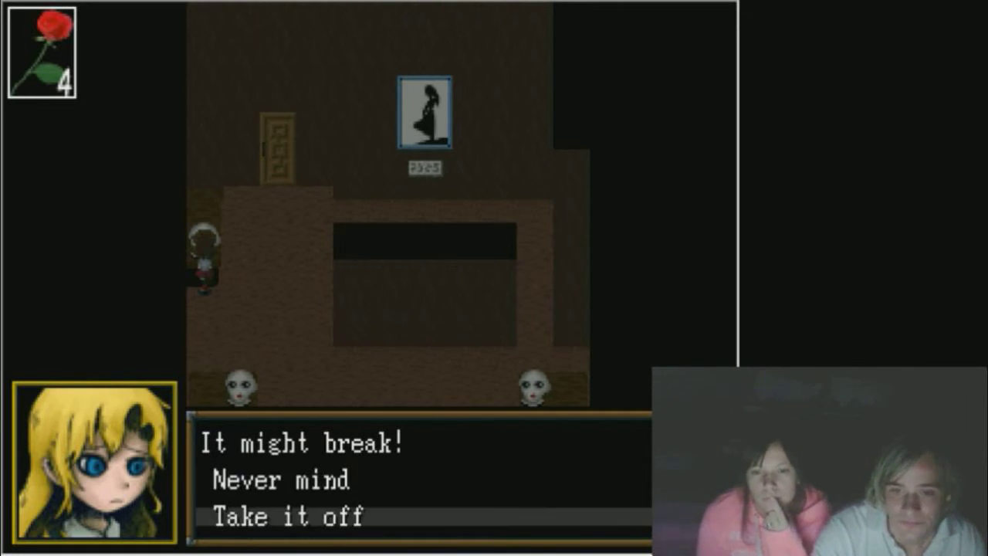
{"action": "key", "text": "Return"}
{"action": "key", "text": "Return"}
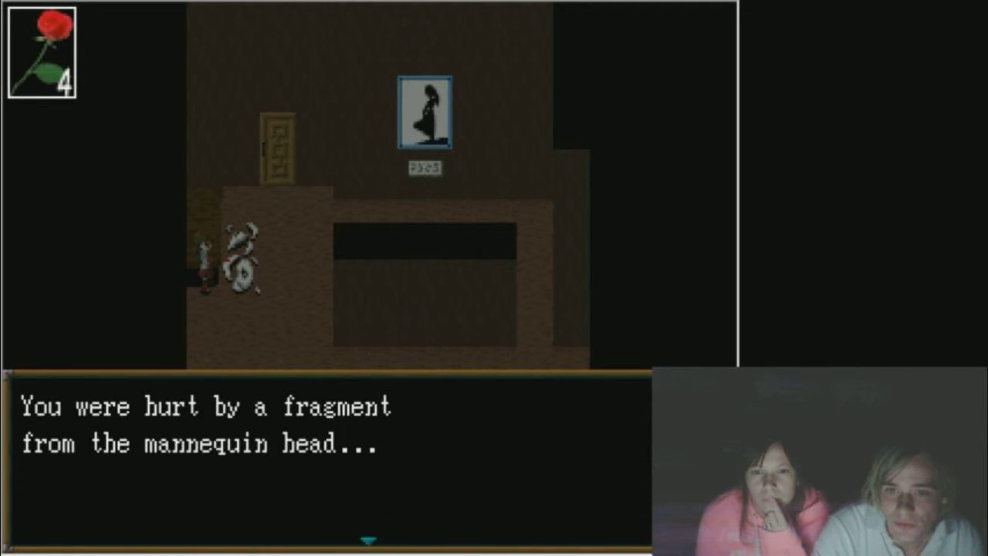
{"action": "key", "text": "Return"}
- Examine the cracked mannequin head pieces twice
{"action": "key", "text": "Down"}
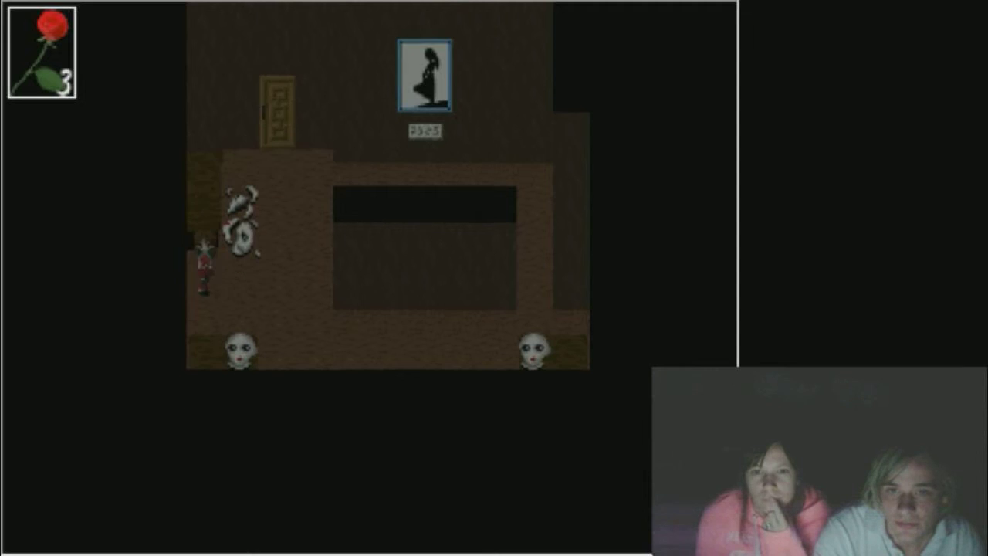
{"action": "key", "text": "Down"}
{"action": "key", "text": "Right"}
{"action": "key", "text": "Up"}
{"action": "key", "text": "Return"}
{"action": "key", "text": "Return"}
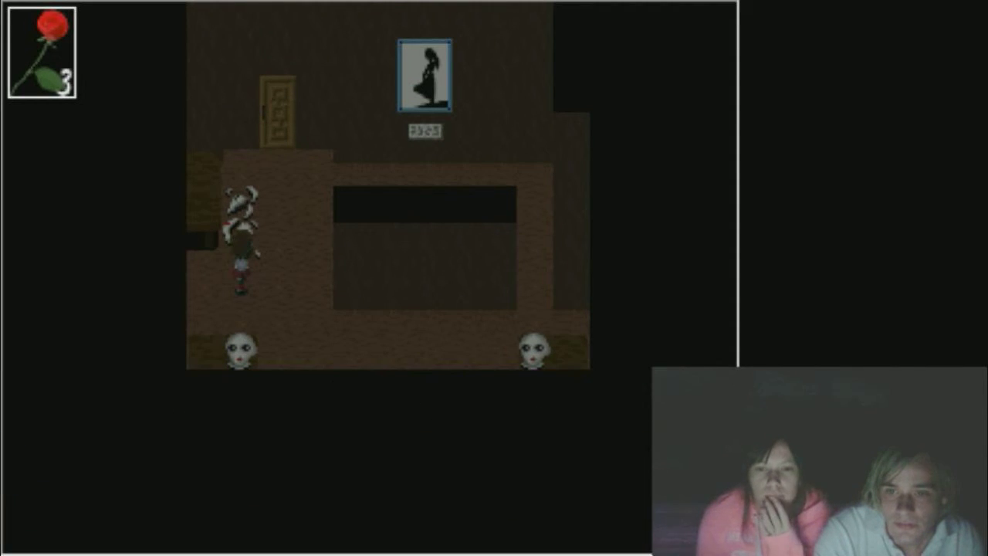
{"action": "key", "text": "Up"}
{"action": "key", "text": "Left"}
{"action": "key", "text": "Return"}
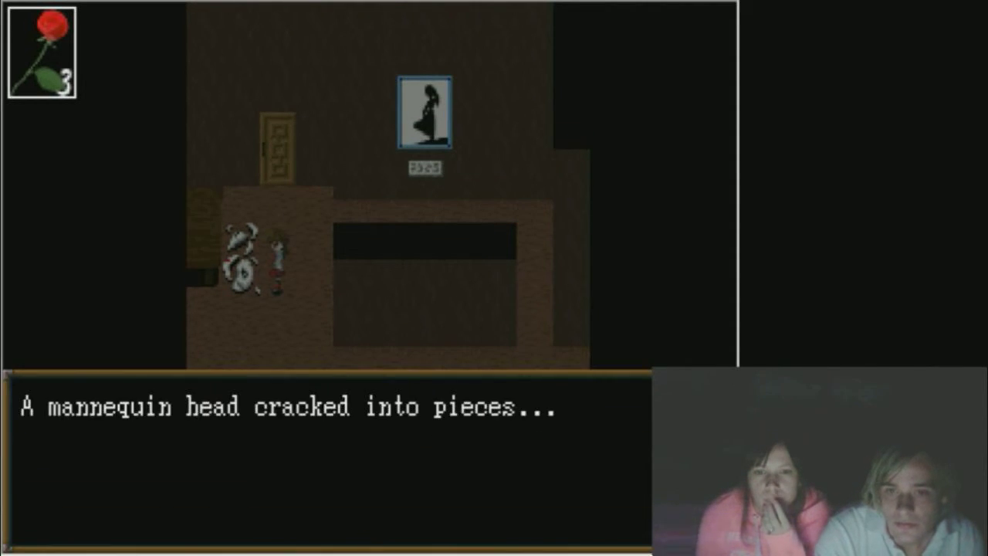
{"action": "key", "text": "Return"}
{"action": "key", "text": "Down"}
{"action": "key", "text": "Left"}
{"action": "key", "text": "Left"}
{"action": "key", "text": "Up"}
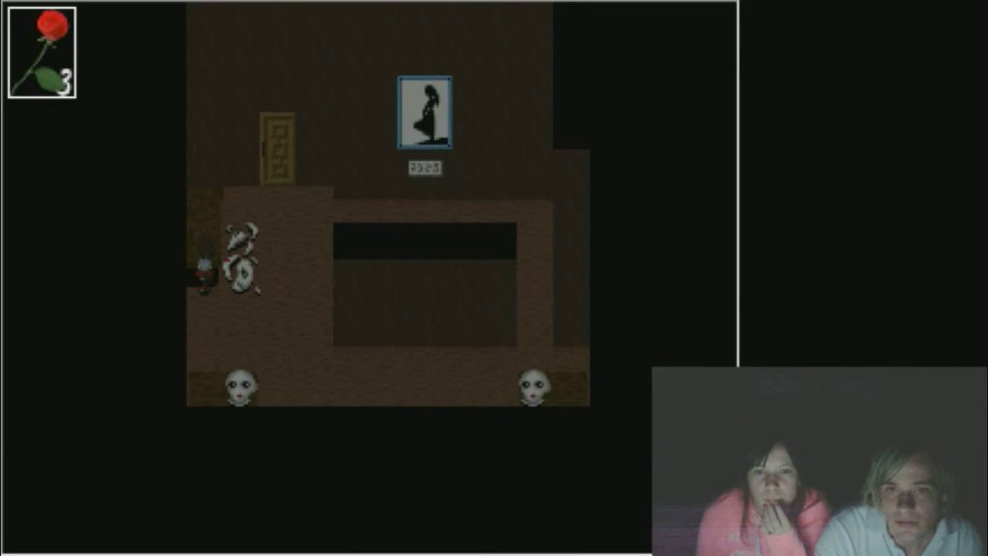
- Take off the lower-right mannequin head too, dropping the rose to 2
{"action": "key", "text": "Right"}
{"action": "key", "text": "Down"}
{"action": "key", "text": "Down"}
{"action": "key", "text": "Down"}
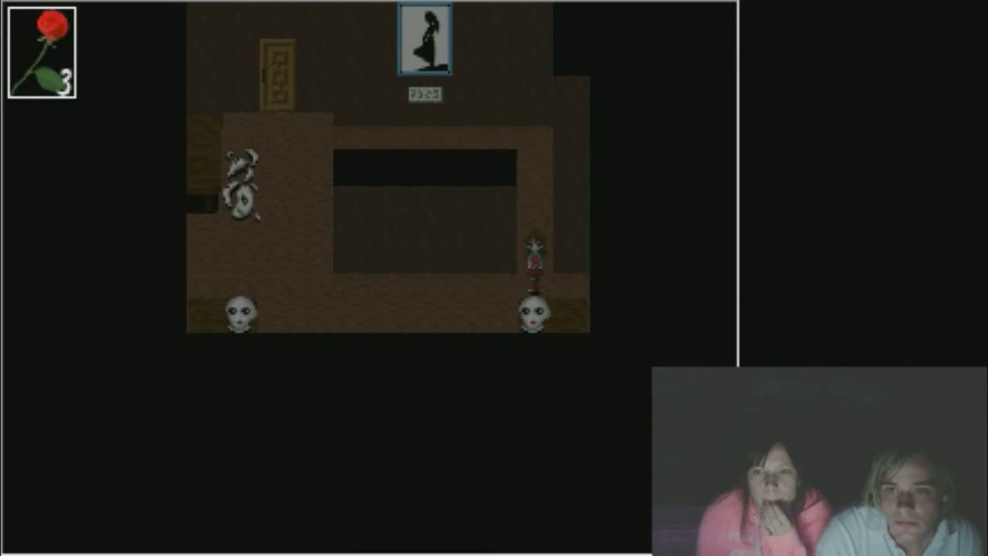
{"action": "key", "text": "Return"}
{"action": "key", "text": "Return"}
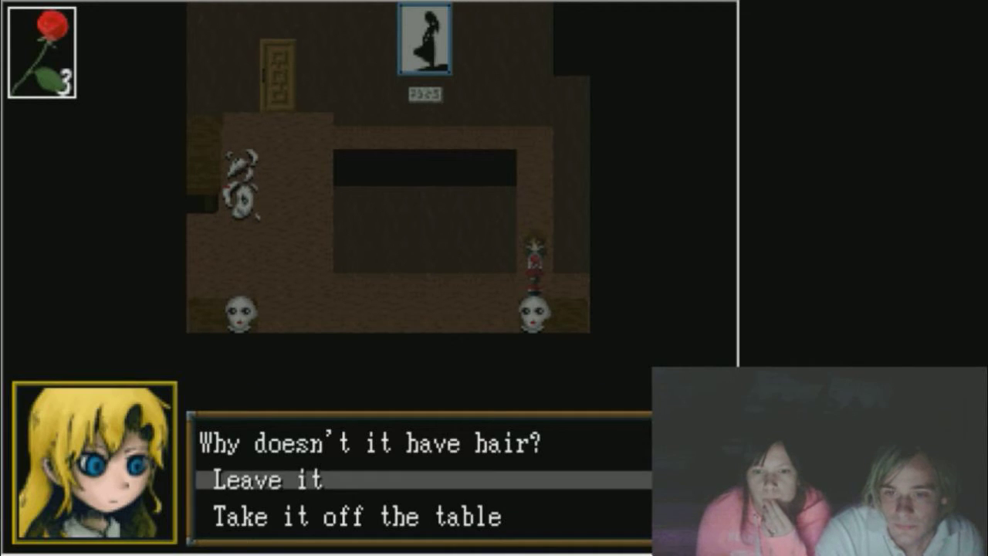
{"action": "key", "text": "Down"}
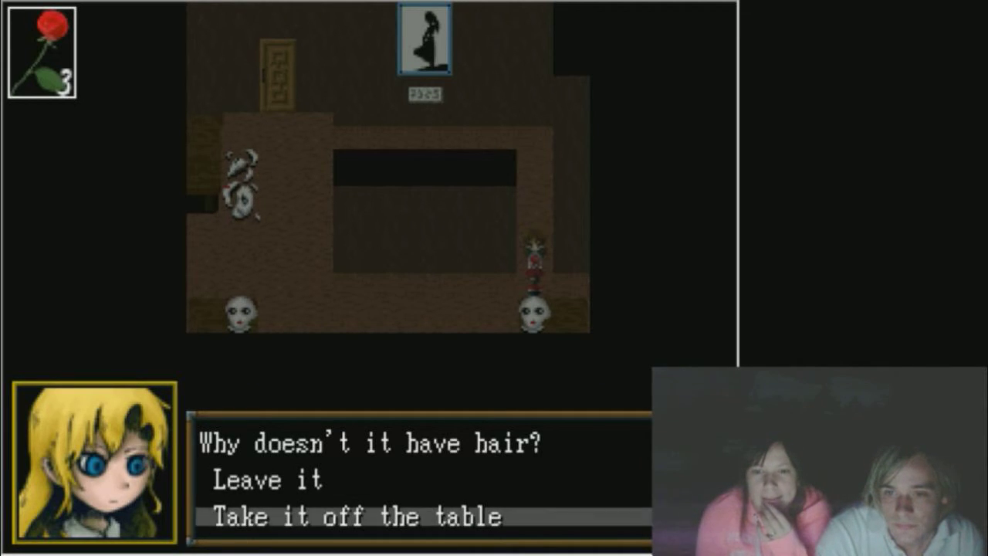
{"action": "key", "text": "Return"}
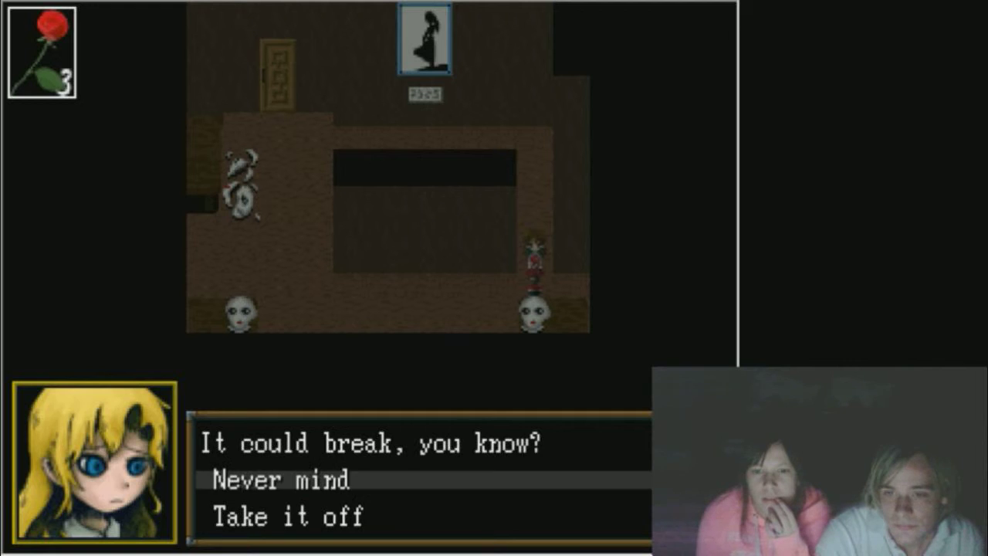
{"action": "key", "text": "Down"}
{"action": "key", "text": "Return"}
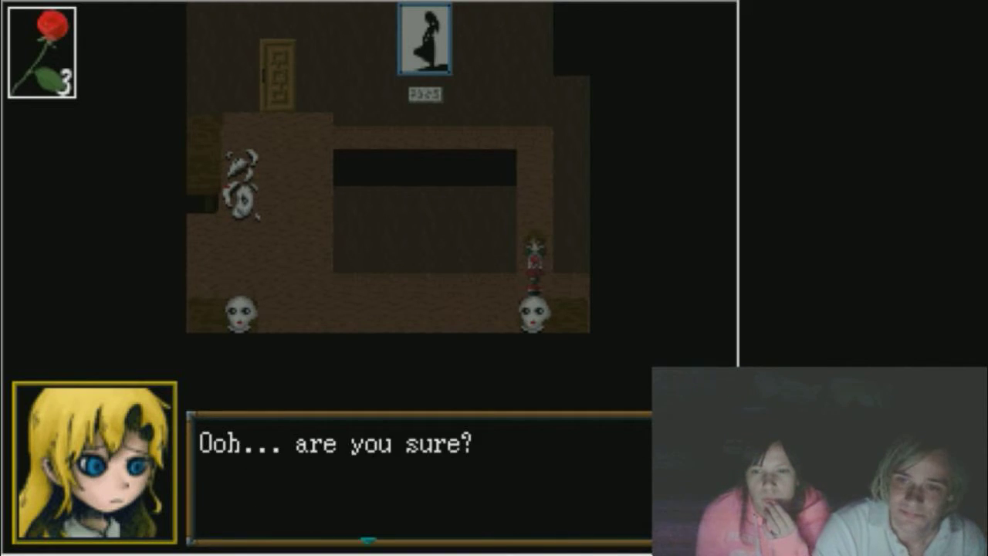
{"action": "key", "text": "Return"}
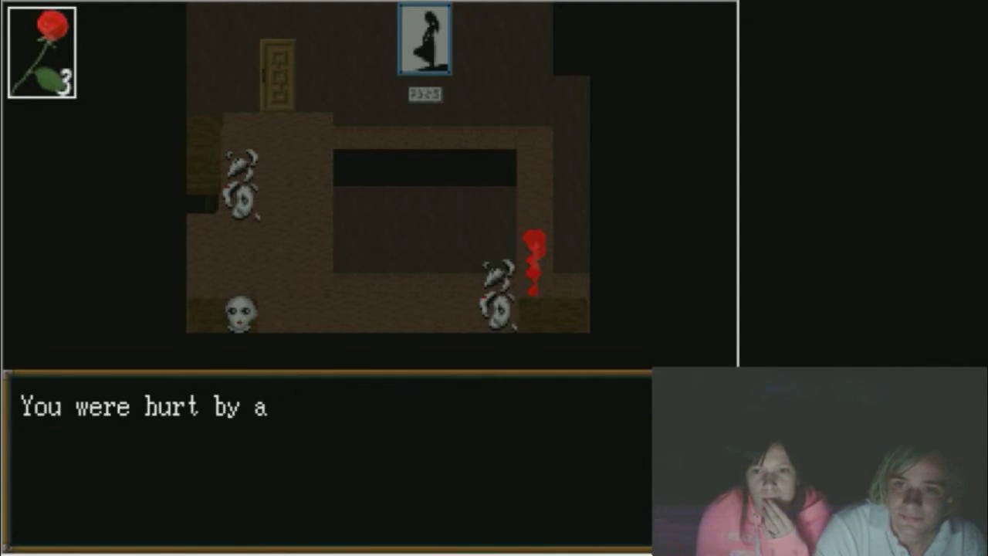
{"action": "key", "text": "Return"}
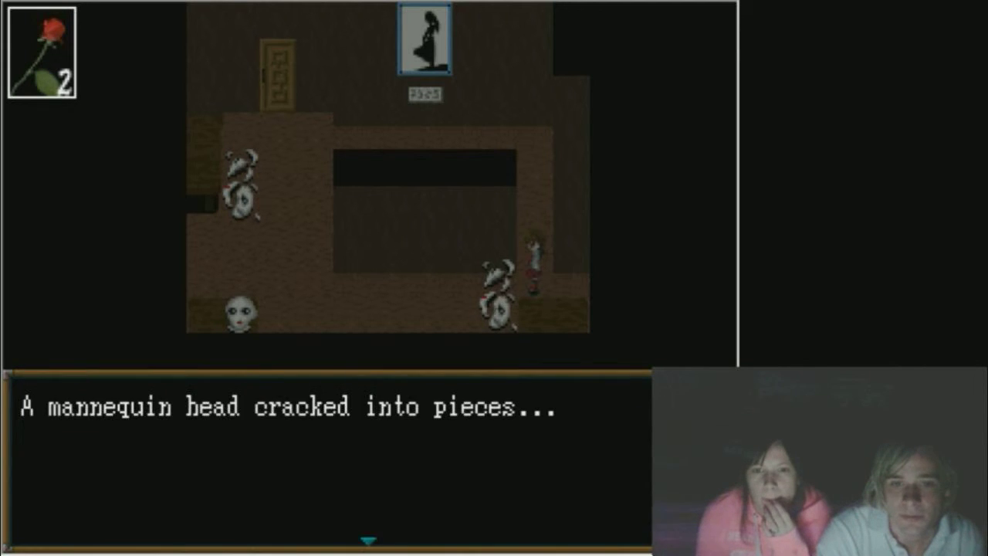
{"action": "key", "text": "Return"}
- Examine the headless lady painting and leave through the door
{"action": "key", "text": "Up"}
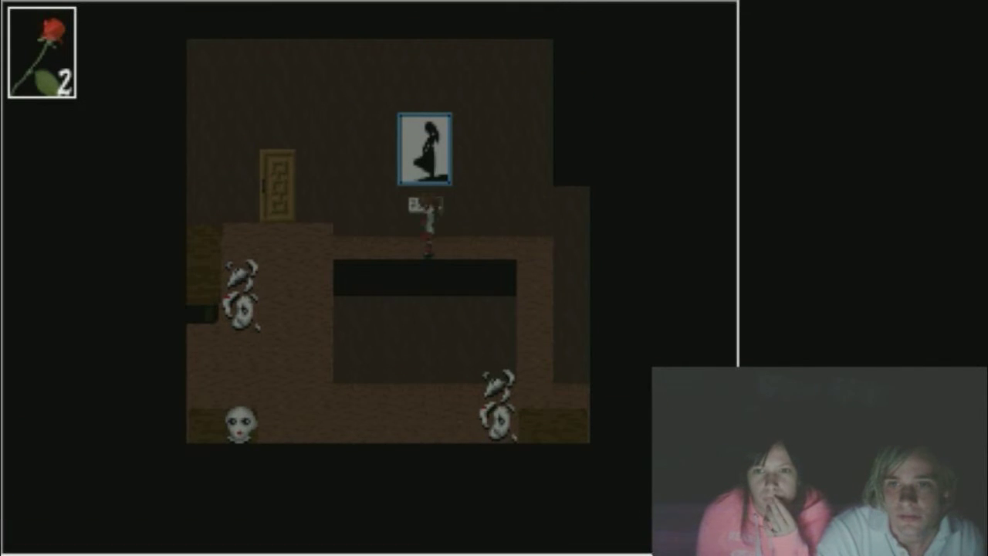
{"action": "key", "text": "Return"}
{"action": "key", "text": "Return"}
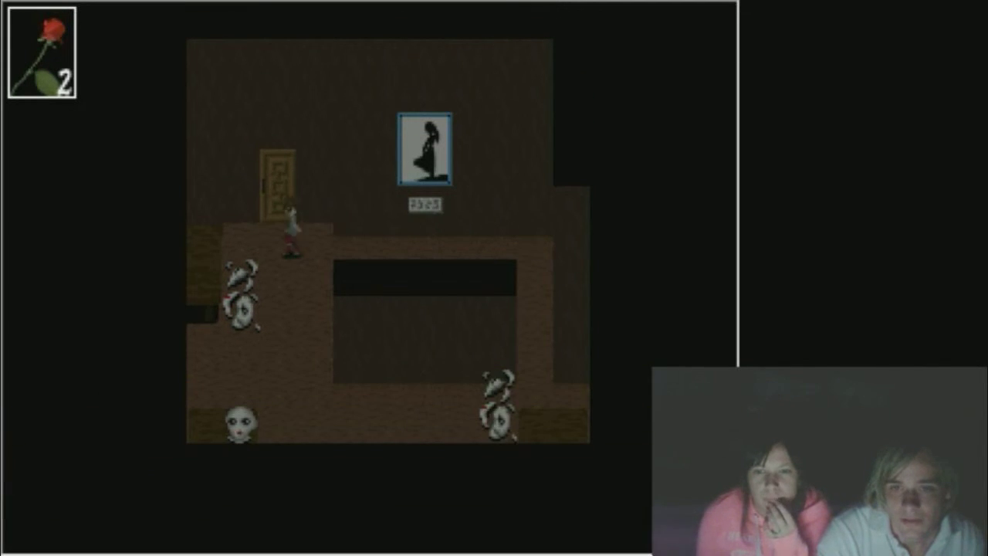
{"action": "key", "text": "Up"}
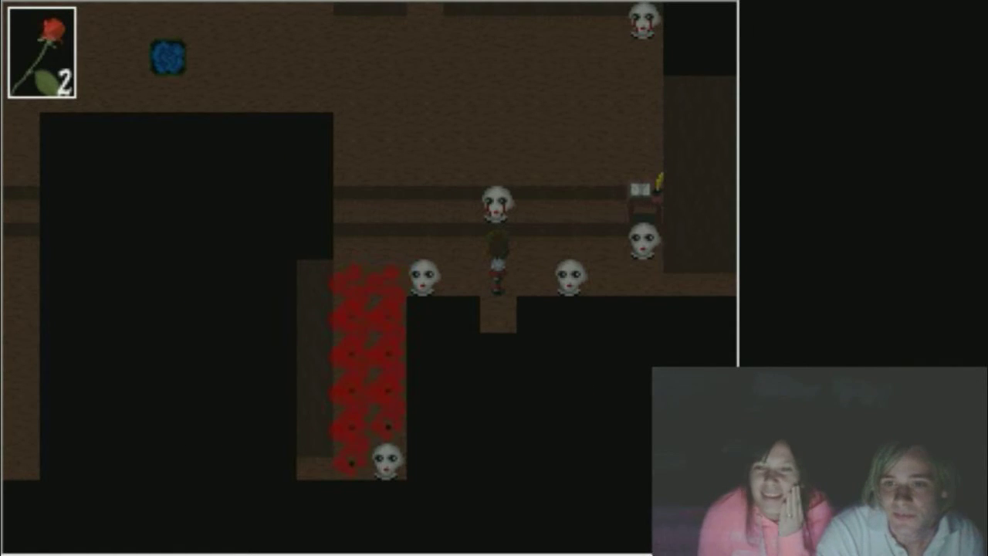
- Examine a mannequin head, then walk right to the book on the table
{"action": "key", "text": "Up"}
{"action": "key", "text": "Return"}
{"action": "key", "text": "Return"}
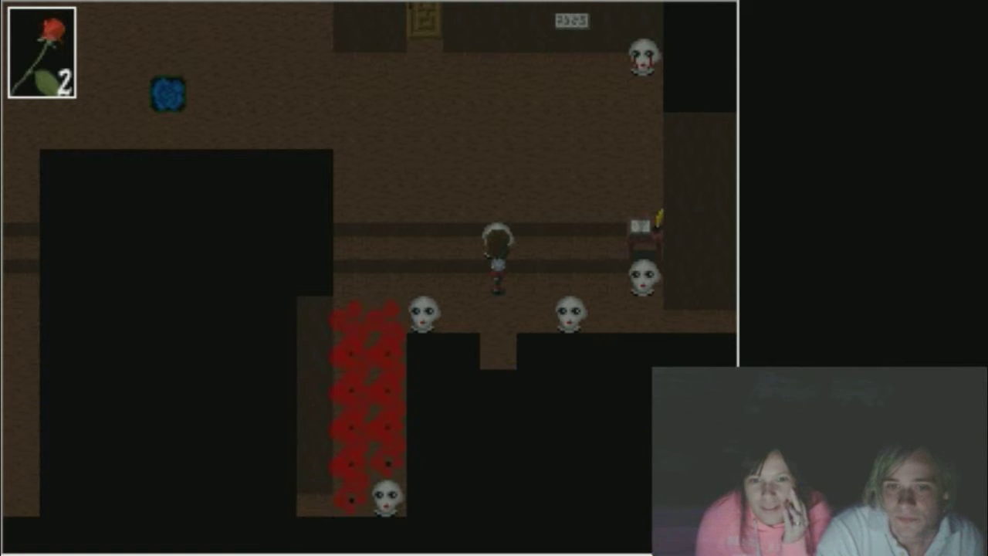
{"action": "key", "text": "Down"}
{"action": "key", "text": "Return"}
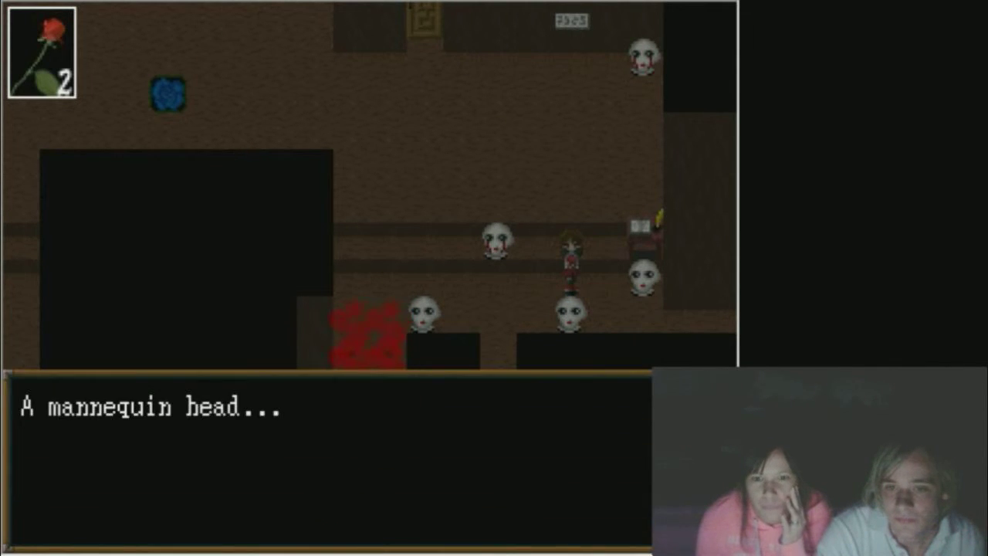
{"action": "key", "text": "Return"}
{"action": "key", "text": "Right"}
{"action": "key", "text": "Return"}
{"action": "key", "text": "Return"}
- Save the game into the first file using the book
{"action": "key", "text": "Up"}
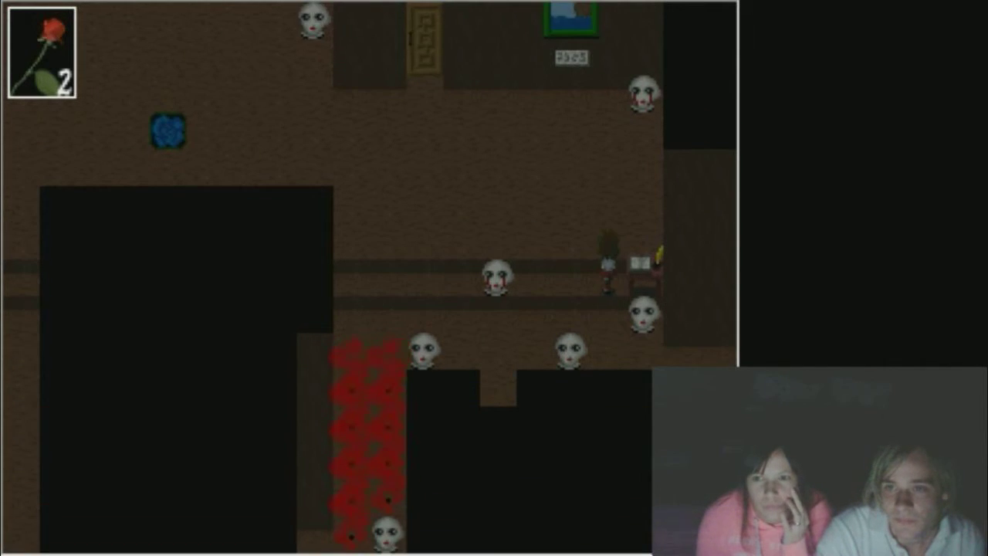
{"action": "key", "text": "Return"}
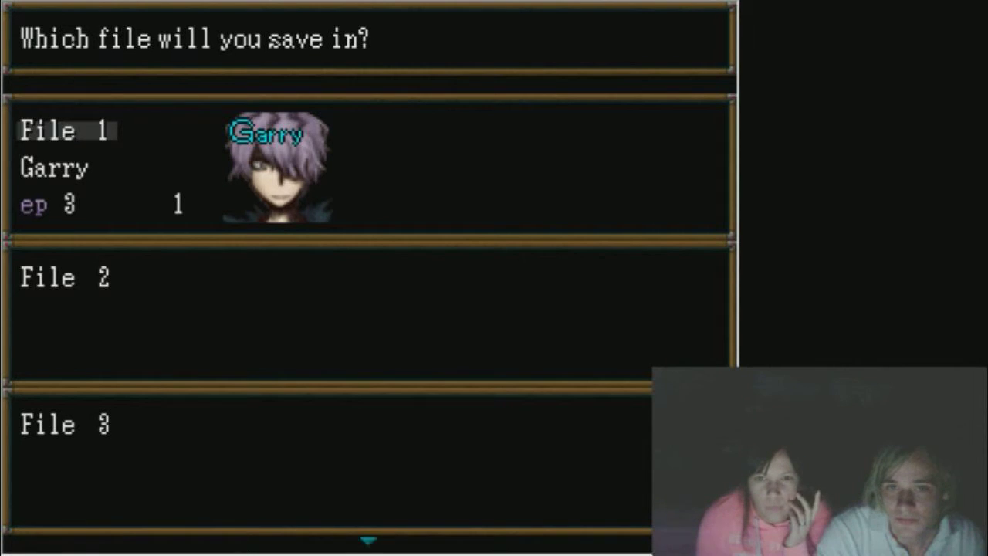
{"action": "key", "text": "Return"}
- Walk into the upper room, examine another mannequin head and try the door
{"action": "key", "text": "Up"}
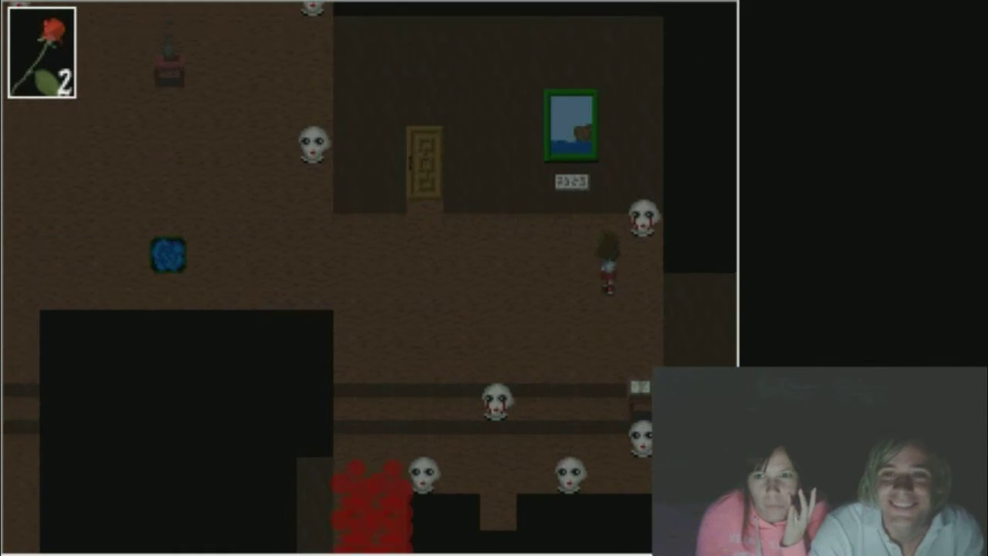
{"action": "key", "text": "Up"}
{"action": "key", "text": "Return"}
{"action": "key", "text": "Return"}
{"action": "key", "text": "Left"}
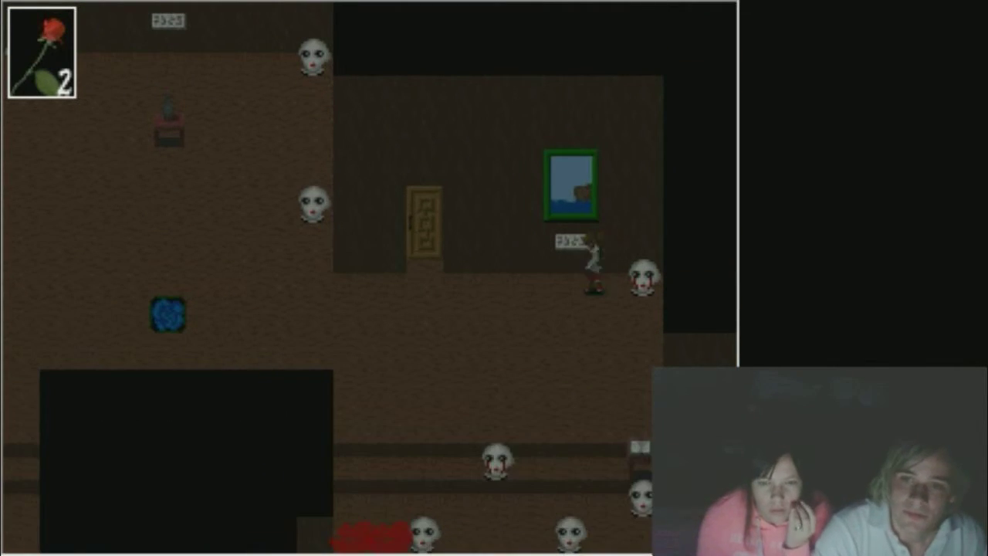
{"action": "key", "text": "Left"}
{"action": "key", "text": "Left"}
{"action": "key", "text": "Up"}
{"action": "key", "text": "Return"}
{"action": "key", "text": "Return"}
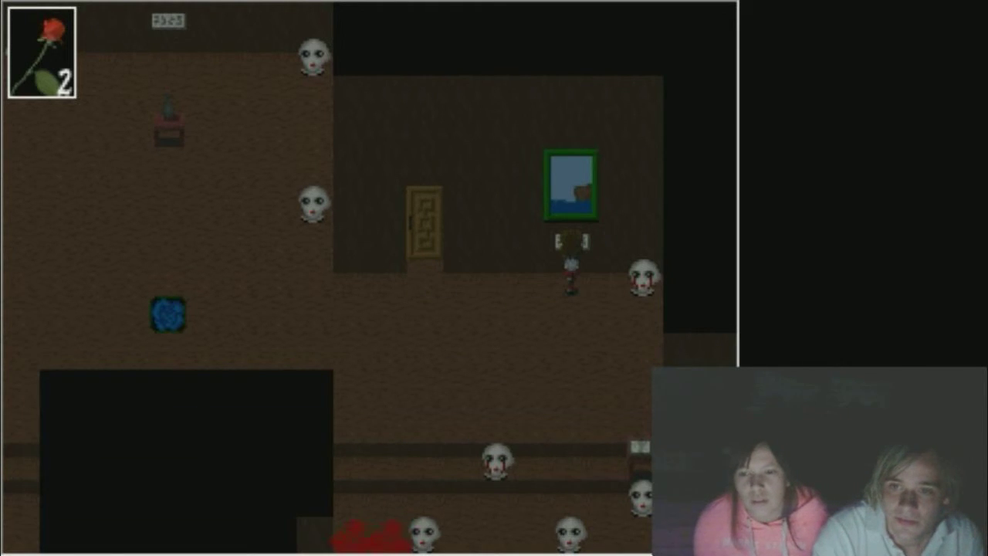
- Read the Fisherman painting's caption and the Heavenly Thread plaque
{"action": "key", "text": "Return"}
{"action": "key", "text": "Return"}
{"action": "key", "text": "Return"}
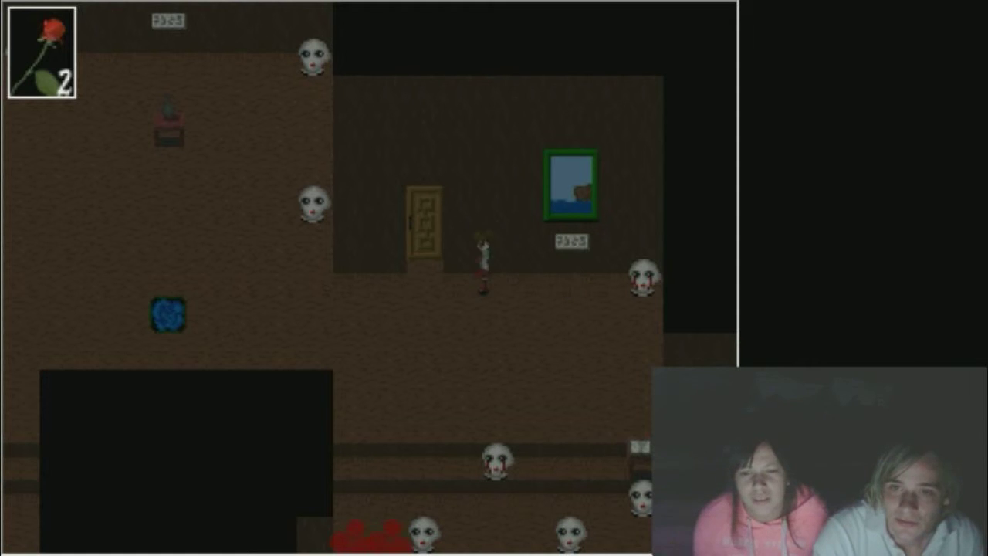
{"action": "key", "text": "Left"}
{"action": "key", "text": "Left"}
{"action": "key", "text": "Left"}
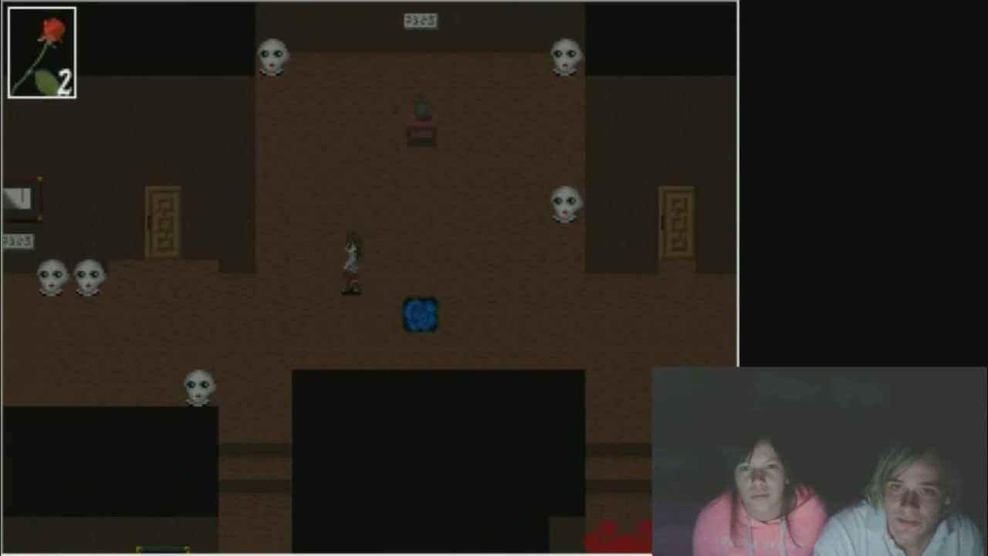
{"action": "key", "text": "Left"}
{"action": "key", "text": "Down"}
{"action": "key", "text": "Left"}
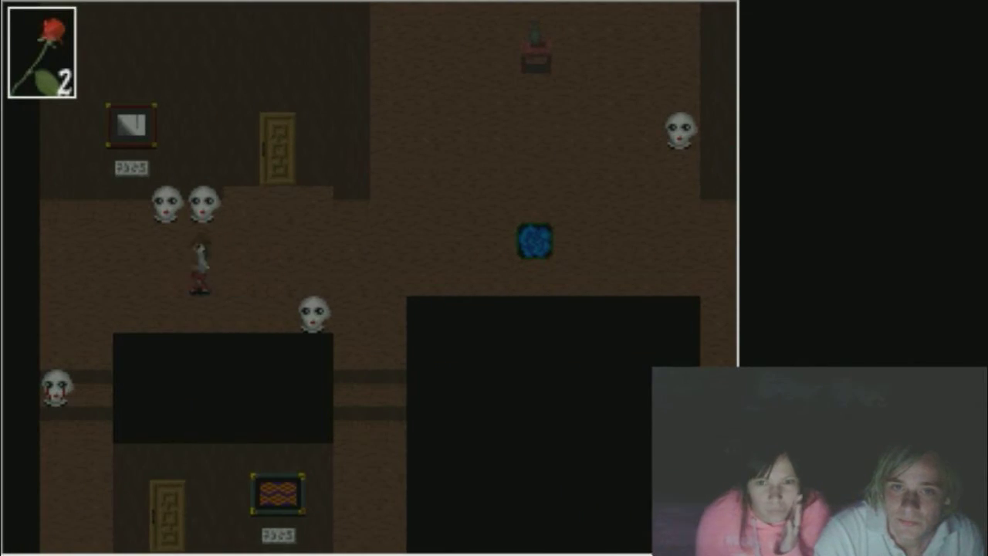
{"action": "key", "text": "Left"}
{"action": "key", "text": "Up"}
{"action": "key", "text": "z"}
{"action": "key", "text": "z"}
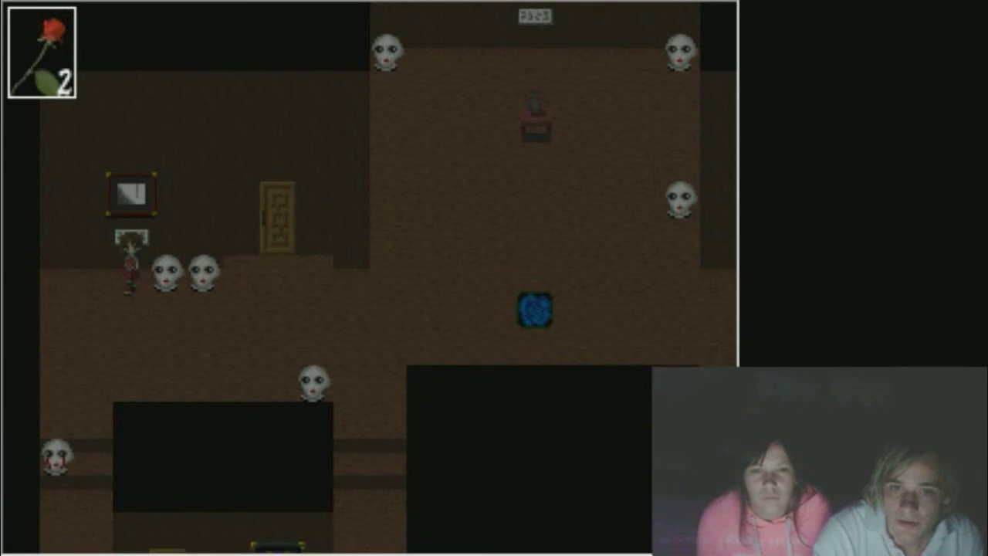
- Read the plaque under the patterned painting down the corridor
{"action": "key", "text": "Down"}
{"action": "key", "text": "Down"}
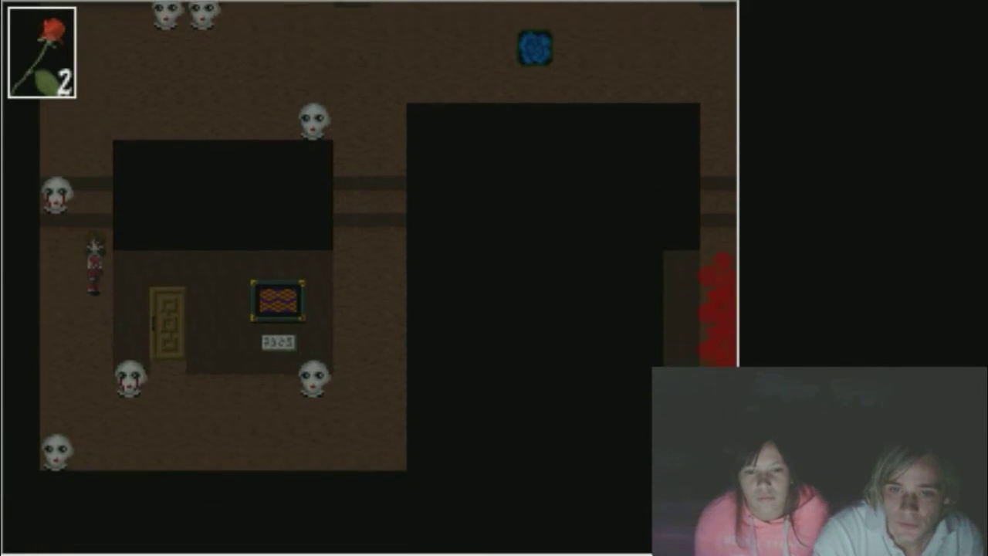
{"action": "key", "text": "Right"}
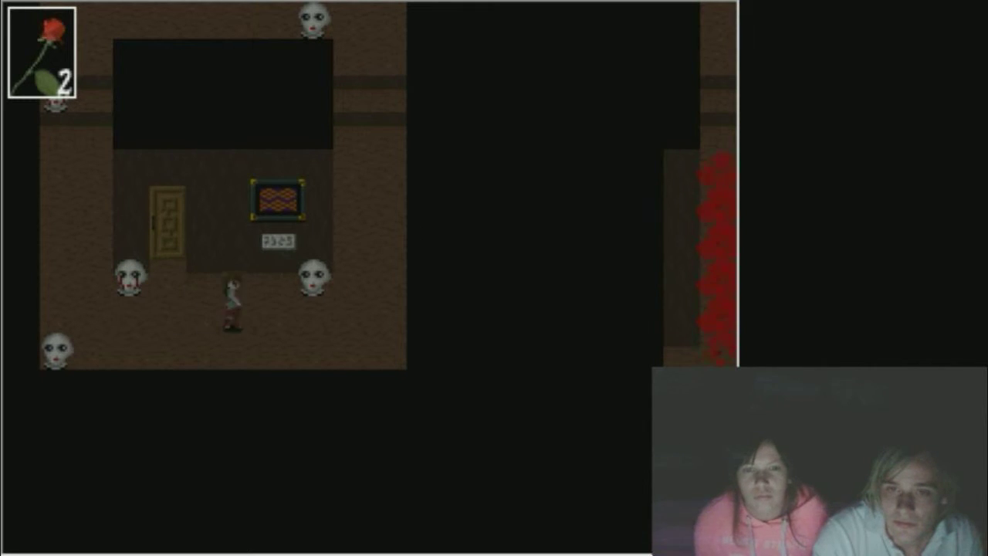
{"action": "key", "text": "Right"}
{"action": "key", "text": "Up"}
{"action": "key", "text": "Return"}
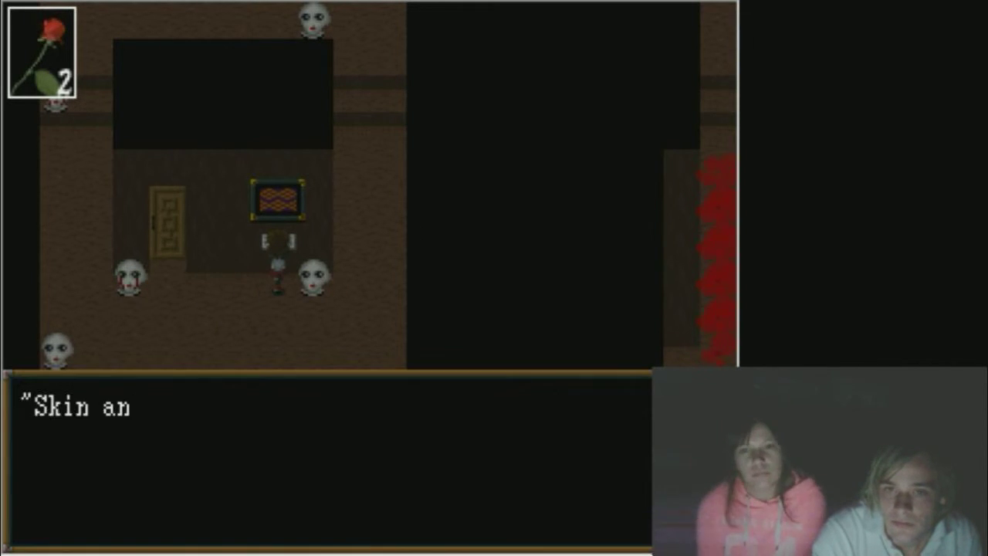
{"action": "key", "text": "Return"}
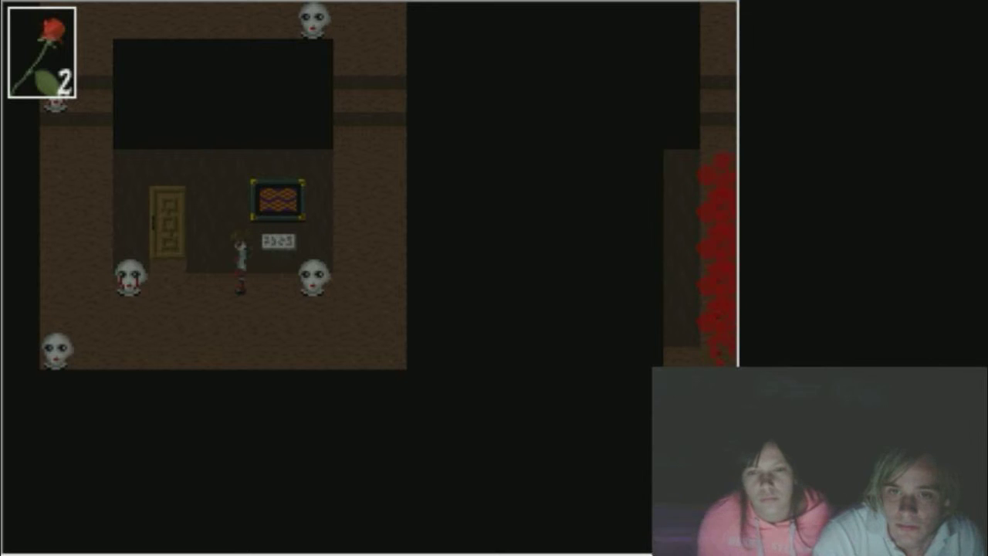
- Glance into the bookshelf room, then walk back up into the larger hall
{"action": "key", "text": "Left"}
{"action": "key", "text": "Left"}
{"action": "key", "text": "Left"}
{"action": "key", "text": "Up"}
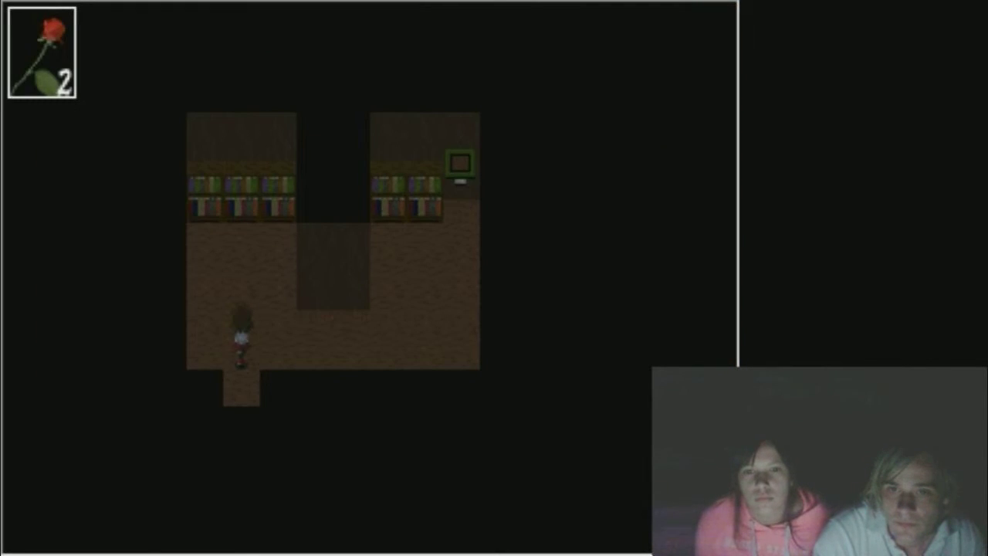
{"action": "key", "text": "Down"}
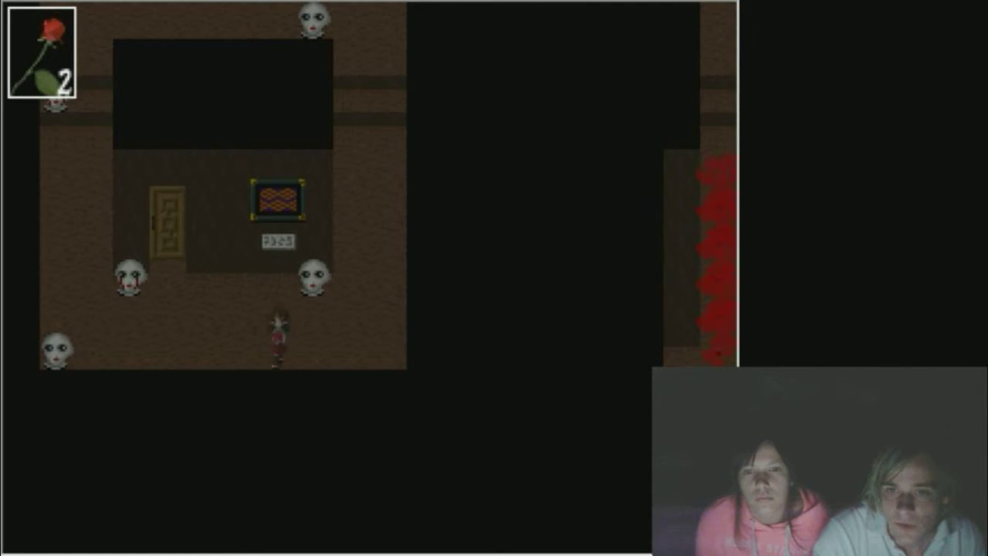
{"action": "key", "text": "Up"}
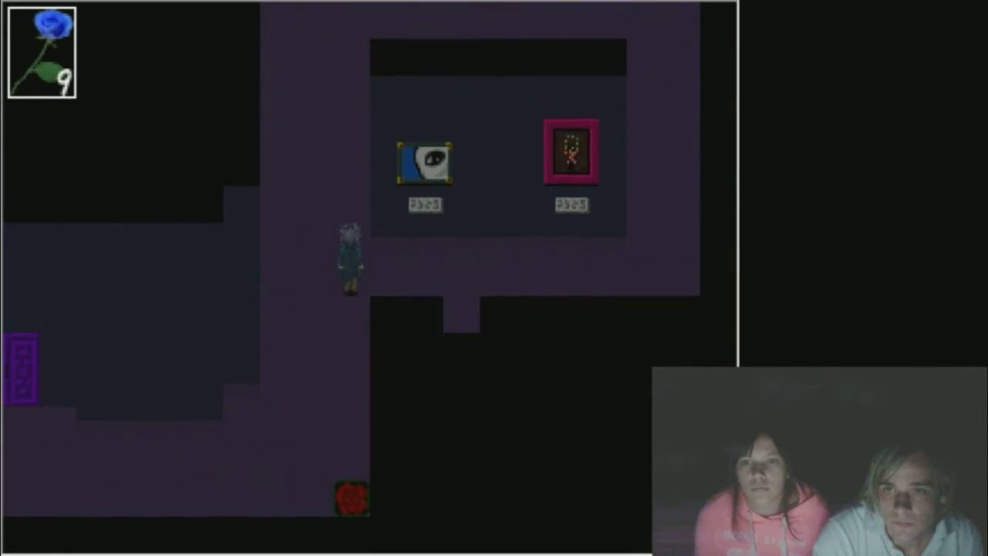
{"action": "key", "text": "Up"}
- Walk into the library and try pushing two bookshelves
{"action": "key", "text": "Left"}
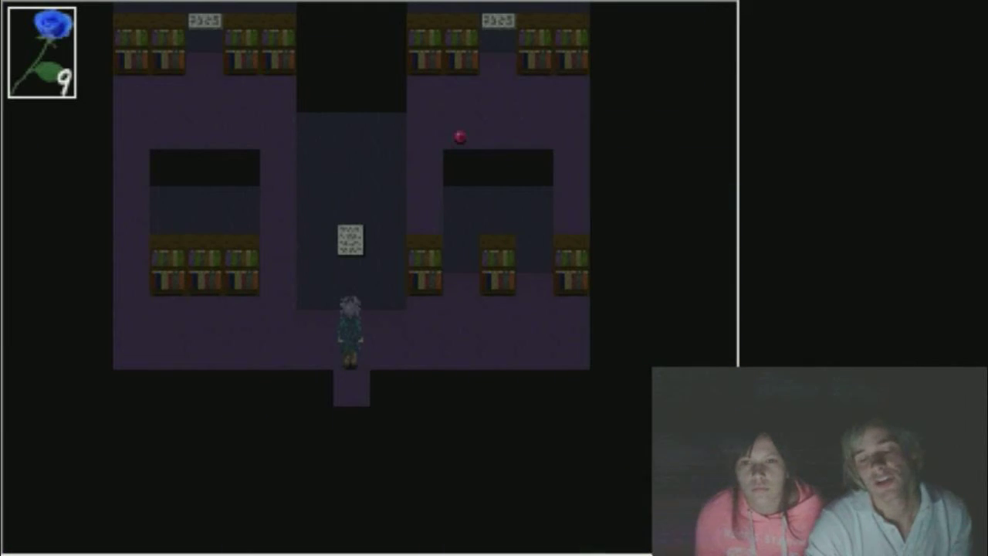
{"action": "key", "text": "Up"}
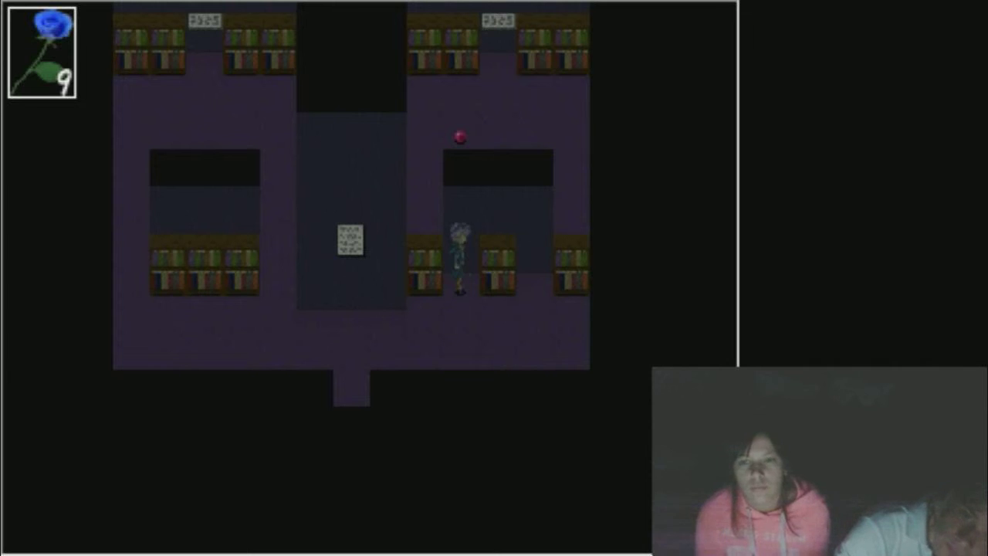
{"action": "key", "text": "Up"}
{"action": "key", "text": "Return"}
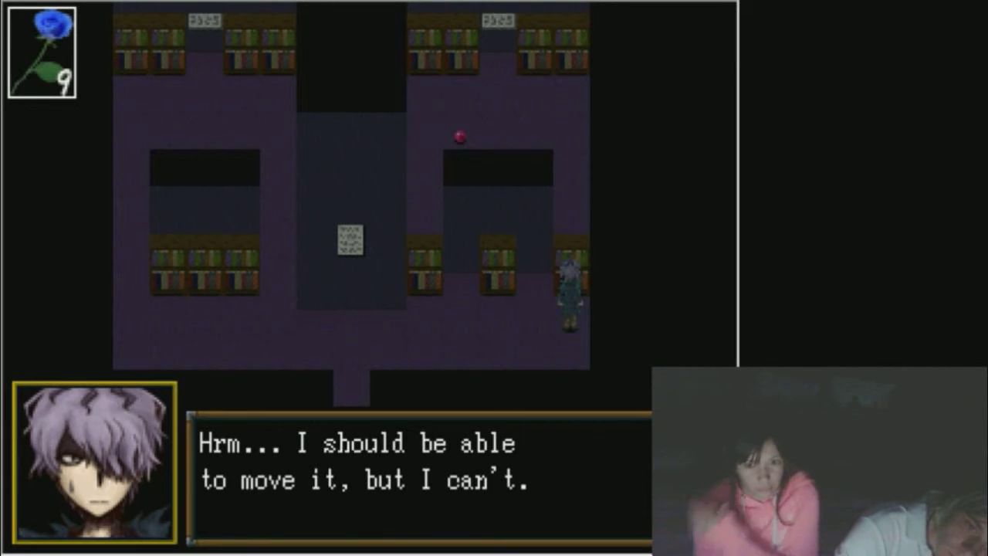
{"action": "key", "text": "Return"}
{"action": "key", "text": "Return"}
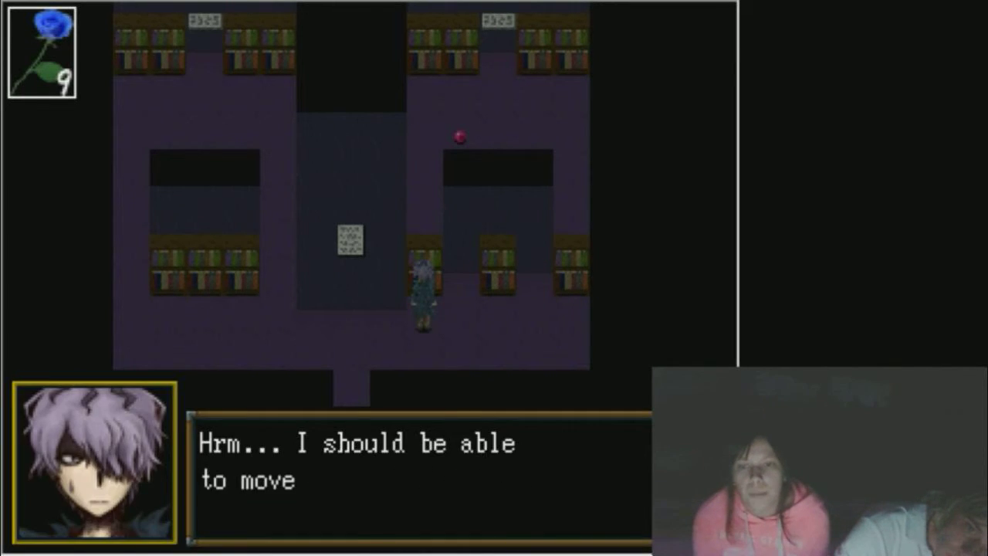
{"action": "key", "text": "Return"}
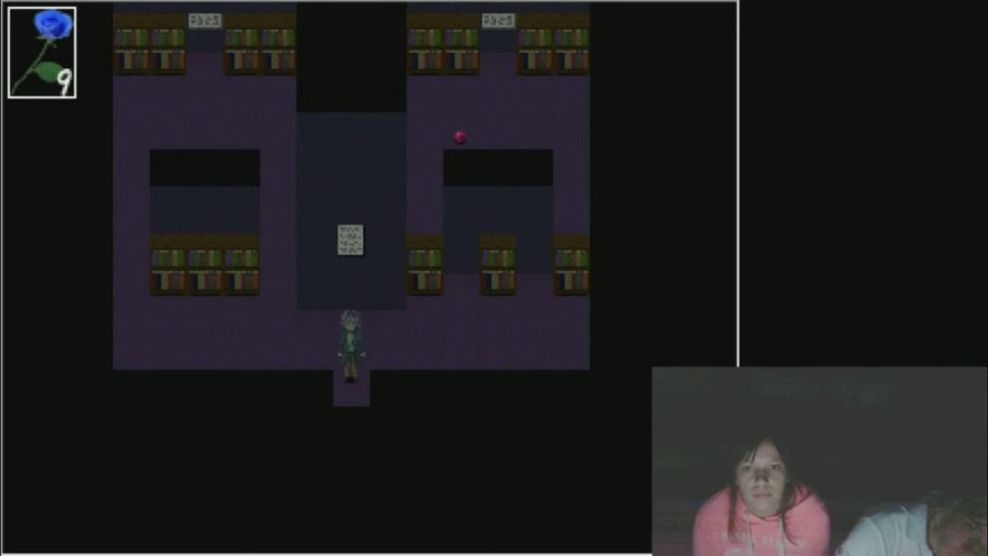
- Leave the library and try the purple door, finding it locked
{"action": "key", "text": "Down"}
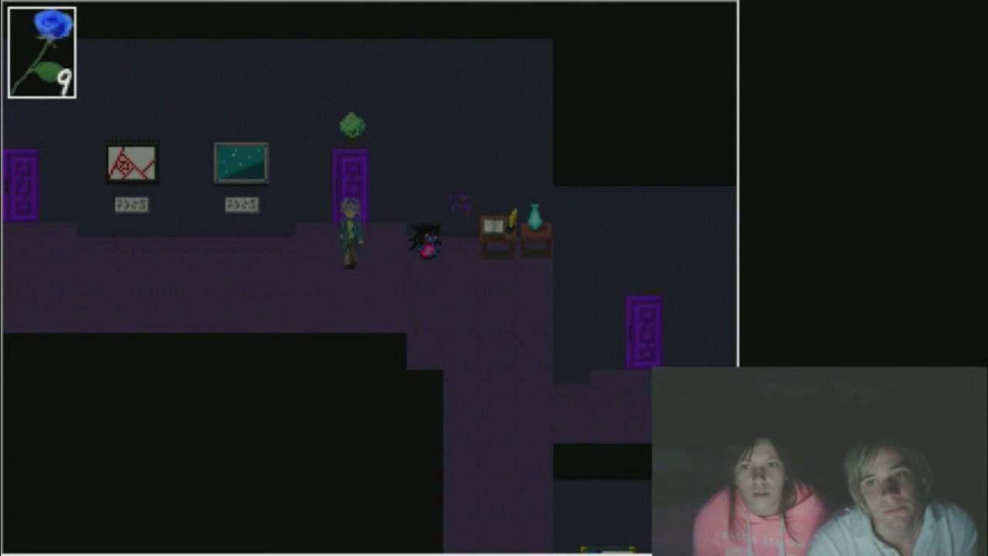
{"action": "key", "text": "Down"}
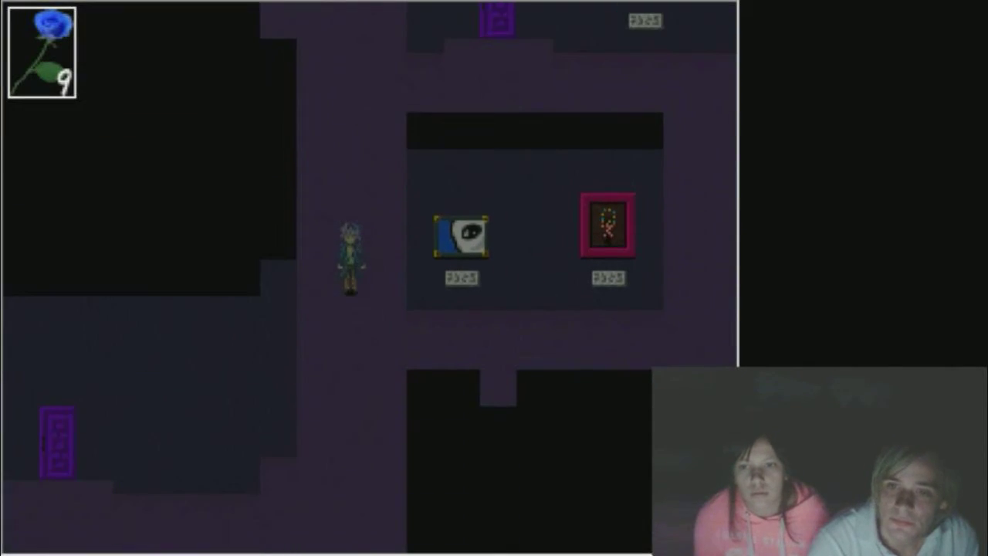
{"action": "key", "text": "Up"}
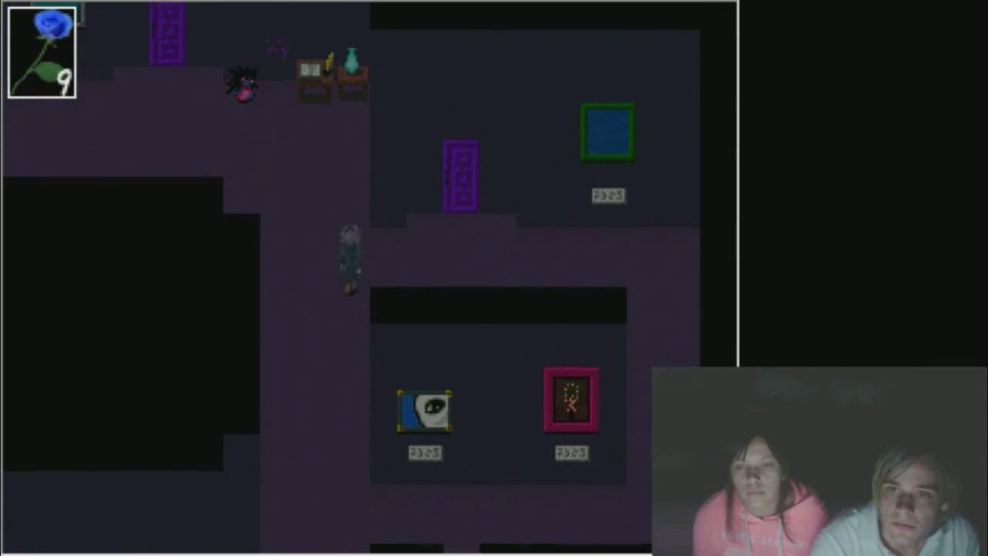
{"action": "key", "text": "Right"}
{"action": "key", "text": "Return"}
{"action": "key", "text": "Return"}
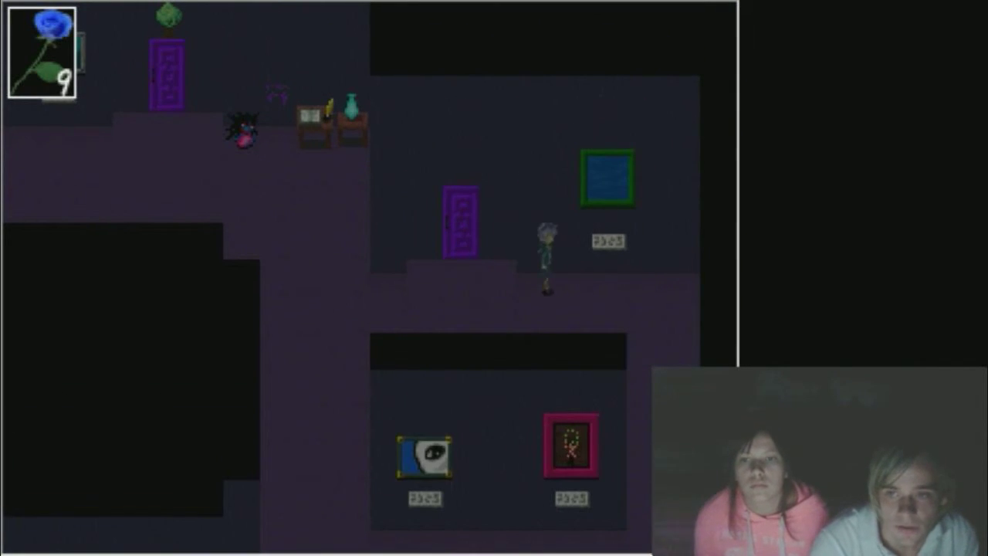
{"action": "key", "text": "Return"}
{"action": "key", "text": "Return"}
{"action": "key", "text": "Return"}
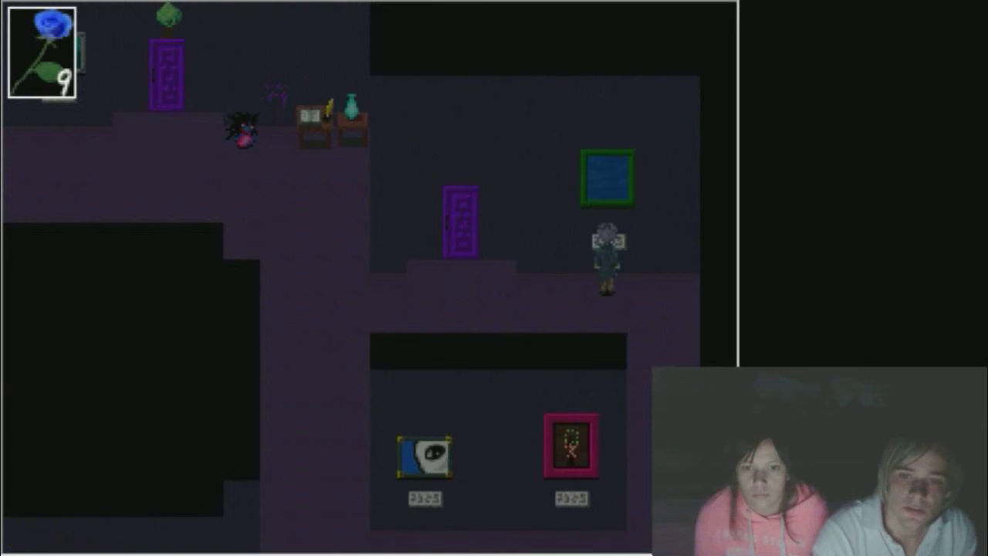
- Walk around below the two paintings and peek into the red room
{"action": "key", "text": "Right"}
{"action": "key", "text": "Down"}
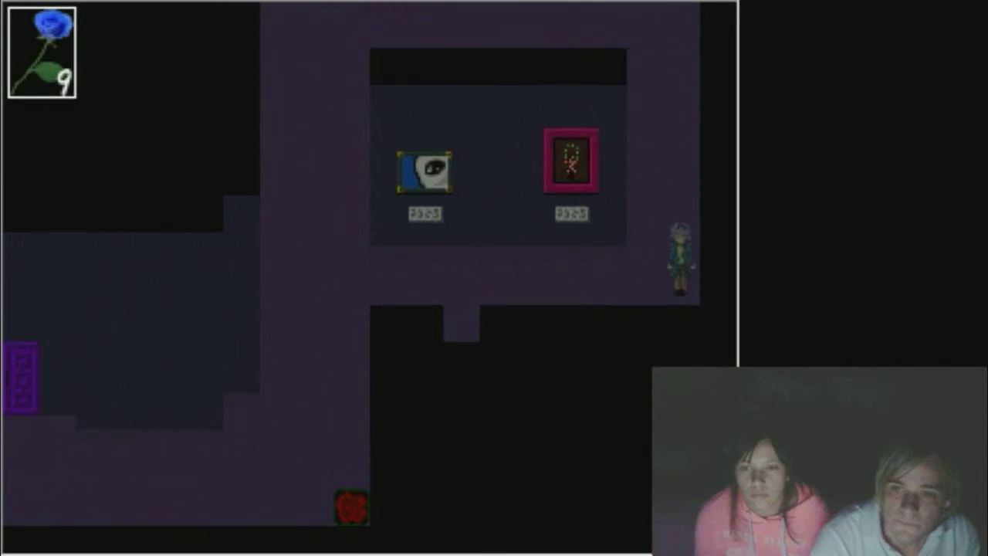
{"action": "key", "text": "Left"}
{"action": "key", "text": "Left"}
{"action": "key", "text": "Down"}
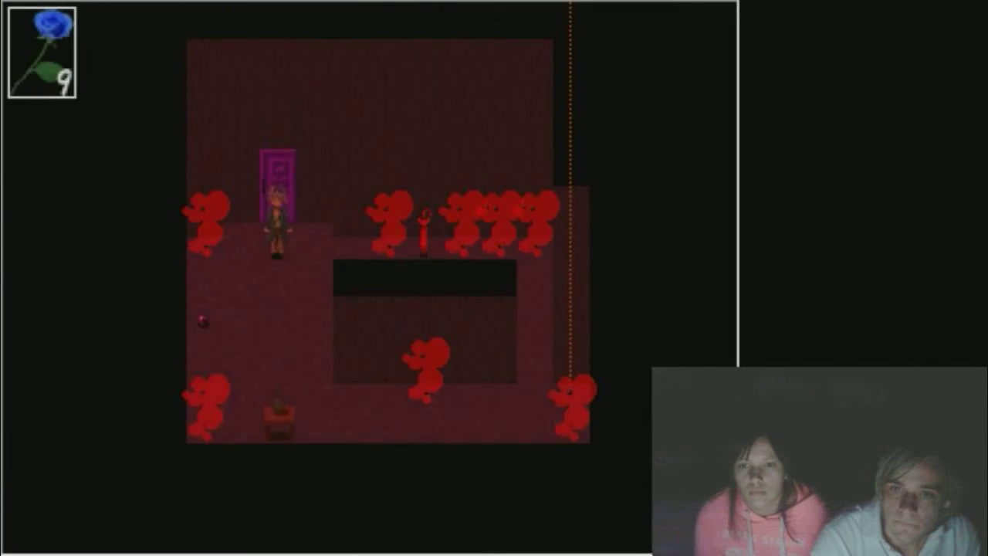
{"action": "key", "text": "Left"}
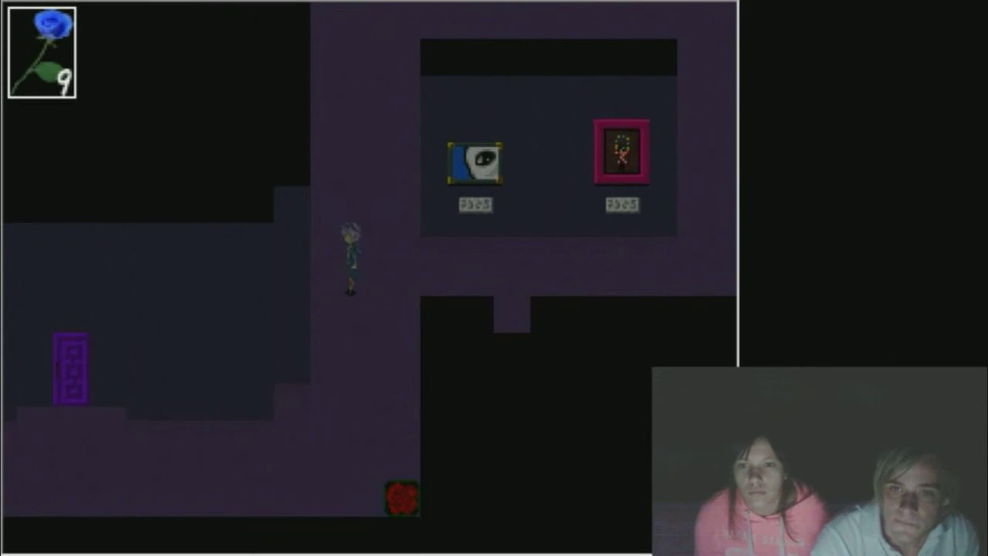
- Walk back through the purple gallery toward the wall paintings
{"action": "key", "text": "Down"}
{"action": "key", "text": "Down"}
{"action": "key", "text": "Left"}
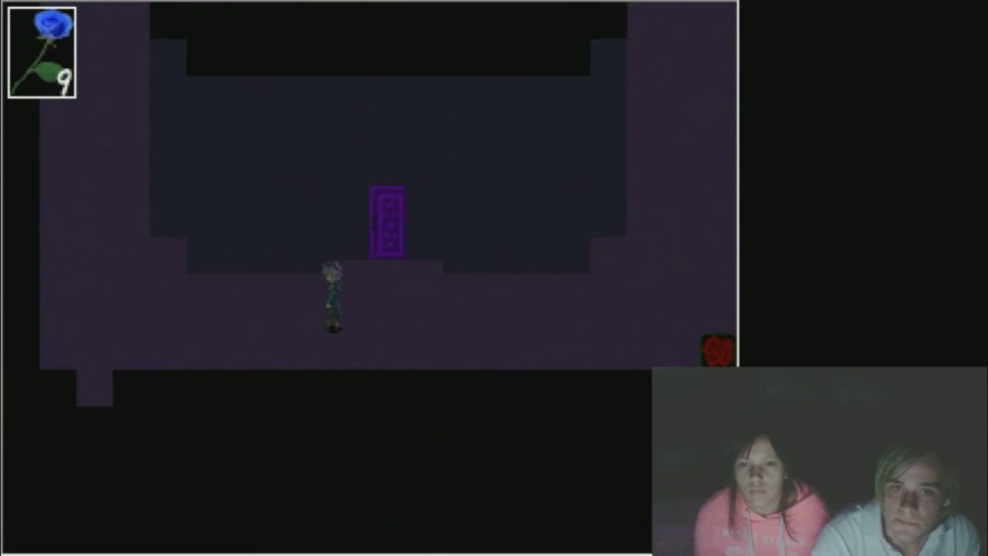
{"action": "key", "text": "Left"}
{"action": "key", "text": "Up"}
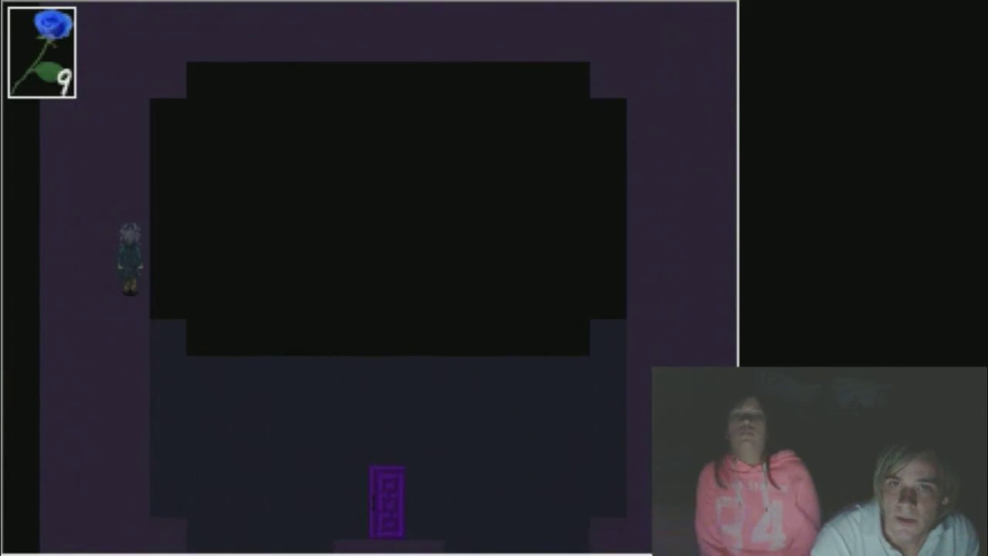
{"action": "key", "text": "Up"}
{"action": "key", "text": "Right"}
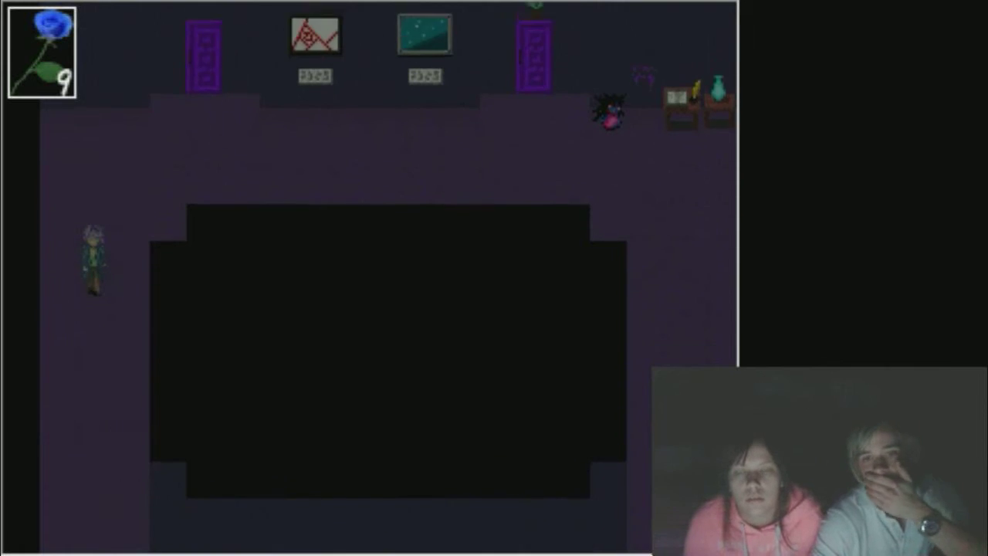
{"action": "key", "text": "Down"}
- Try the purple door again, read the cold-doorknob message, and walk right
{"action": "key", "text": "Right"}
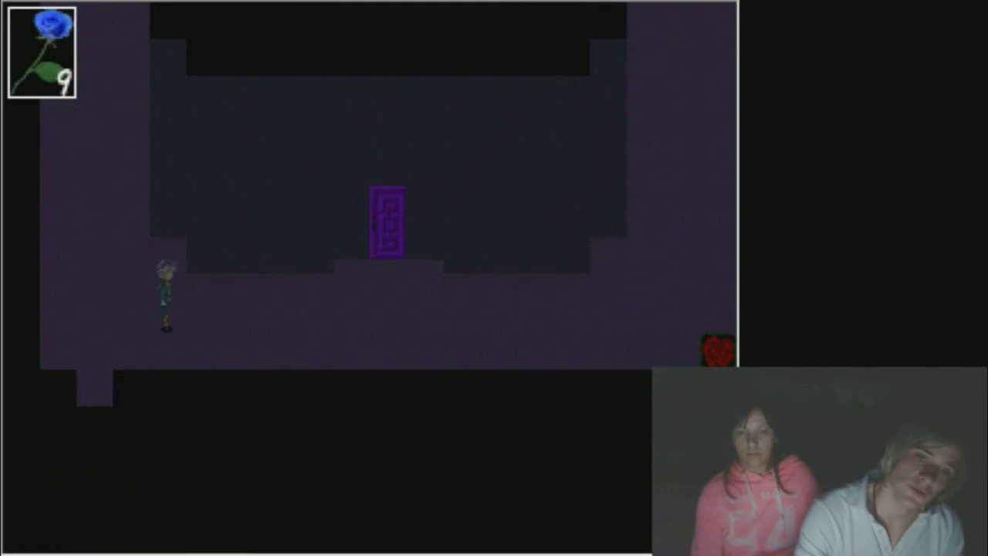
{"action": "key", "text": "Right"}
{"action": "key", "text": "Right"}
{"action": "key", "text": "Up"}
{"action": "key", "text": "z"}
{"action": "key", "text": "z"}
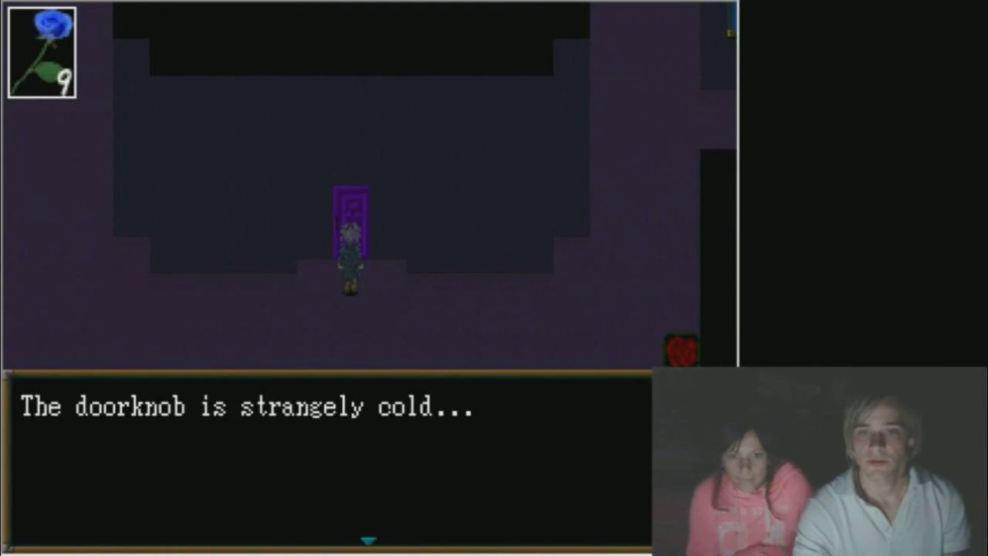
{"action": "key", "text": "z"}
{"action": "key", "text": "Right"}
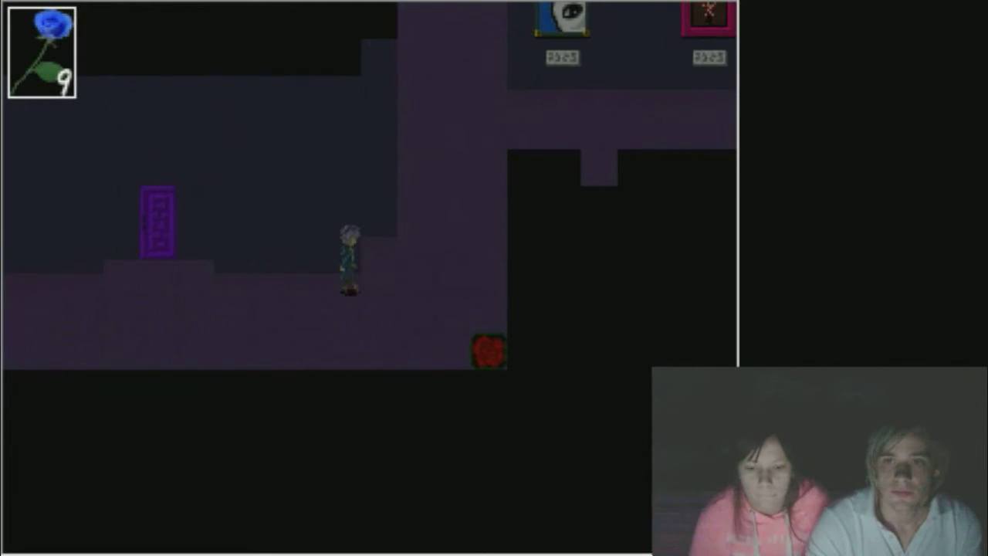
{"action": "key", "text": "Right"}
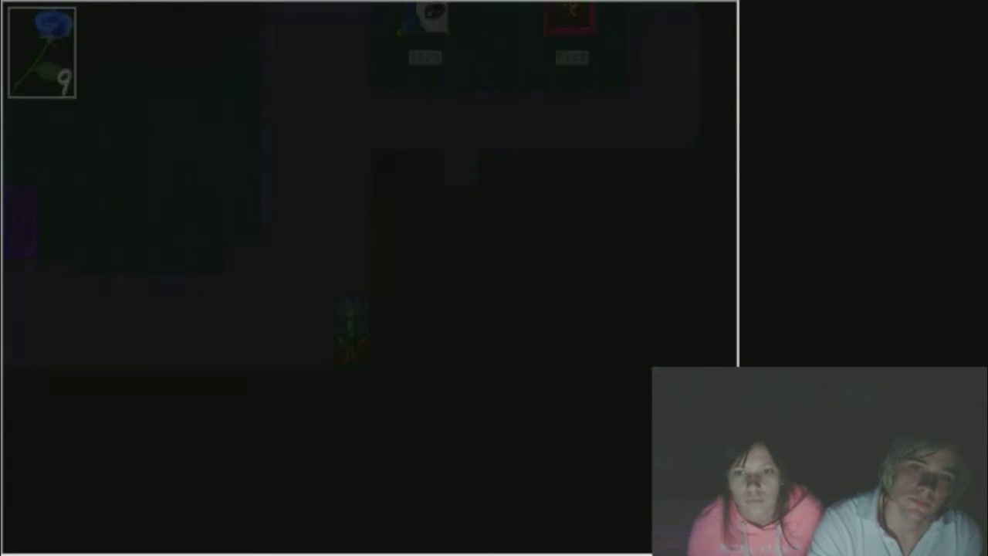
- Walk into the painting room and inspect the first mannequin head
{"action": "key", "text": "Up"}
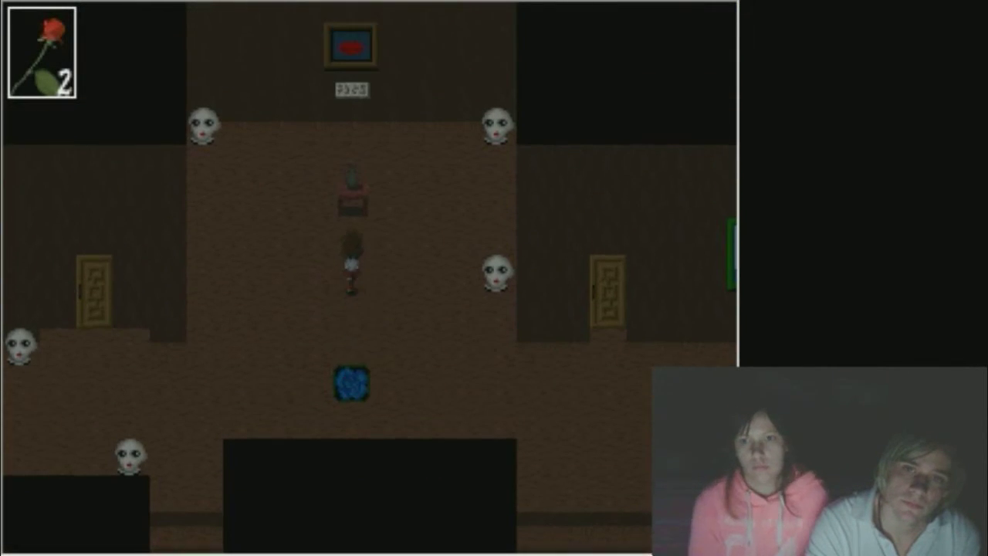
{"action": "key", "text": "Left"}
{"action": "key", "text": "Up"}
{"action": "key", "text": "Right"}
{"action": "key", "text": "Right"}
{"action": "key", "text": "Up"}
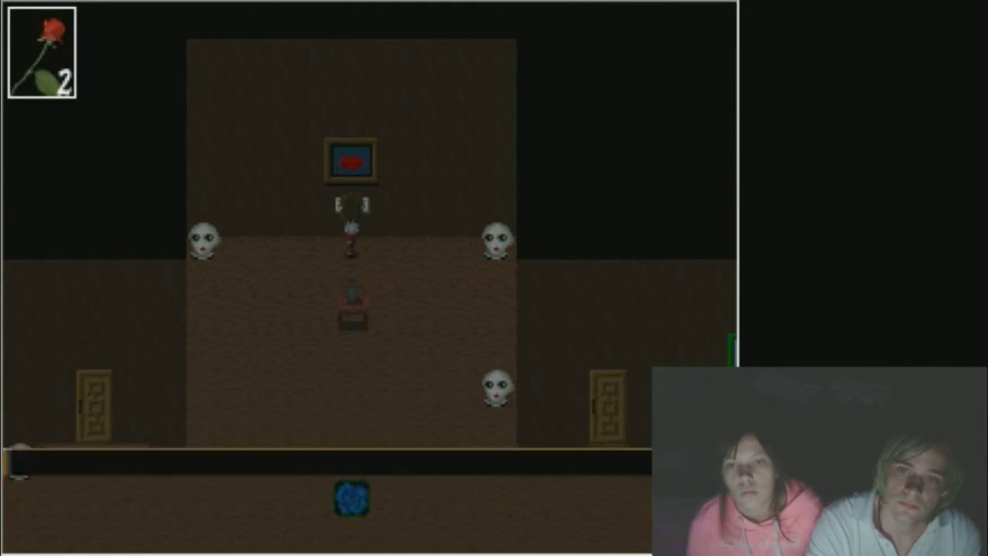
{"action": "key", "text": "Left"}
{"action": "key", "text": "Left"}
{"action": "key", "text": "Left"}
{"action": "key", "text": "z"}
{"action": "key", "text": "z"}
{"action": "key", "text": "Right"}
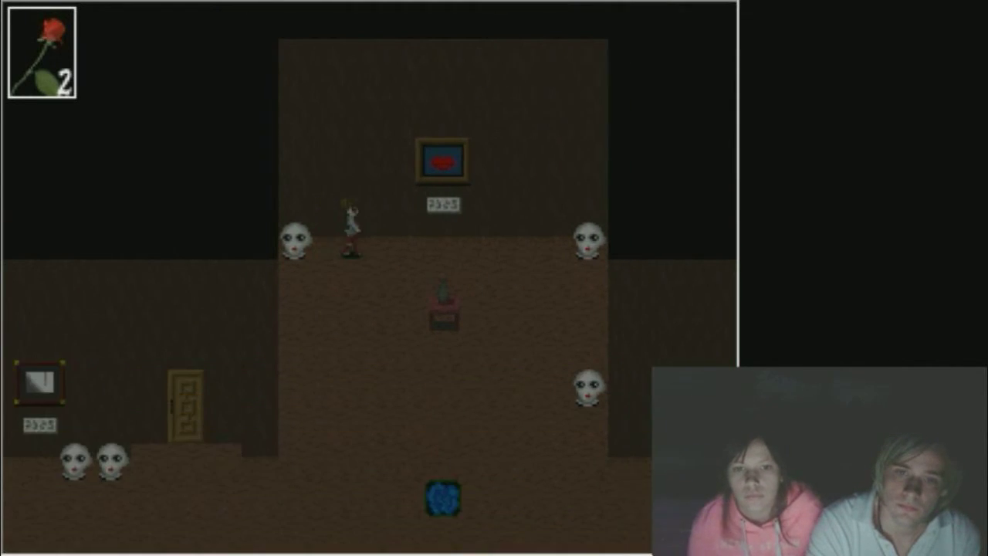
- Inspect the other mannequin heads on the way to the blue-framed painting
{"action": "key", "text": "z"}
{"action": "key", "text": "z"}
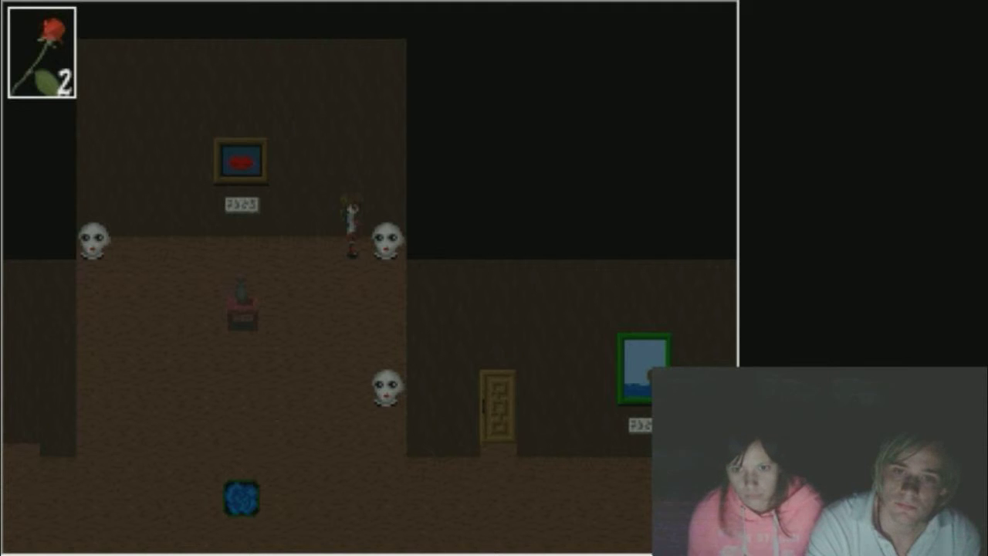
{"action": "key", "text": "Down"}
{"action": "key", "text": "Down"}
{"action": "key", "text": "Down"}
{"action": "key", "text": "Right"}
{"action": "key", "text": "z"}
{"action": "key", "text": "z"}
{"action": "key", "text": "Down"}
{"action": "key", "text": "Down"}
{"action": "key", "text": "Down"}
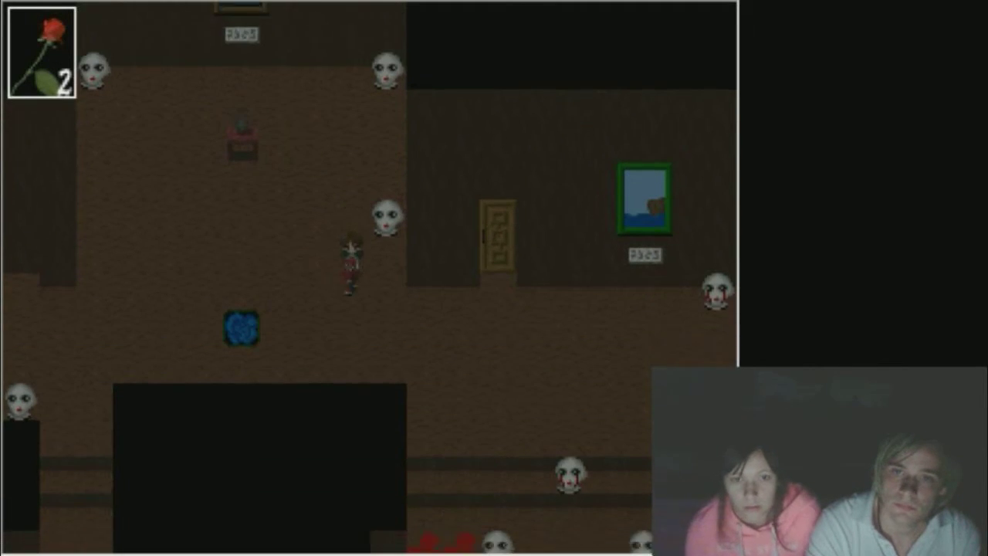
{"action": "key", "text": "Right"}
{"action": "key", "text": "Right"}
{"action": "key", "text": "Right"}
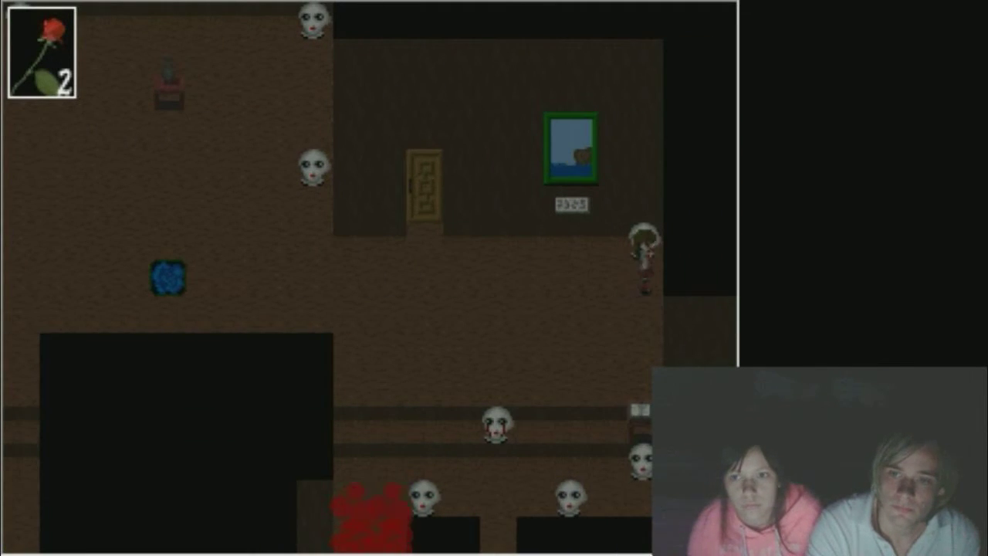
{"action": "key", "text": "z"}
{"action": "key", "text": "z"}
{"action": "key", "text": "Down"}
- Exit to the corridor, then cross back through the brown room into the portrait room
{"action": "key", "text": "Down"}
{"action": "key", "text": "Down"}
{"action": "key", "text": "Left"}
{"action": "key", "text": "Left"}
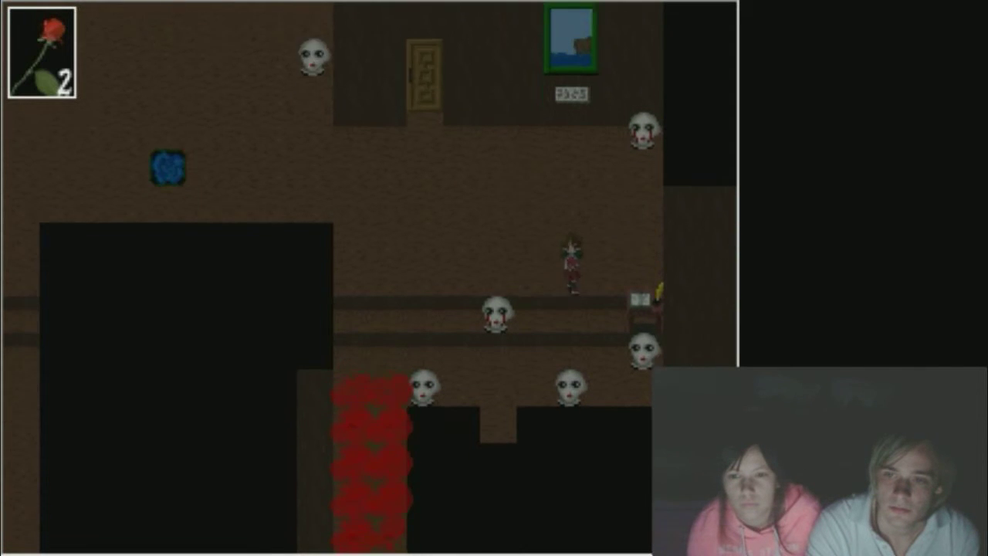
{"action": "key", "text": "Down"}
{"action": "key", "text": "Down"}
{"action": "key", "text": "Down"}
{"action": "key", "text": "Right"}
{"action": "key", "text": "Right"}
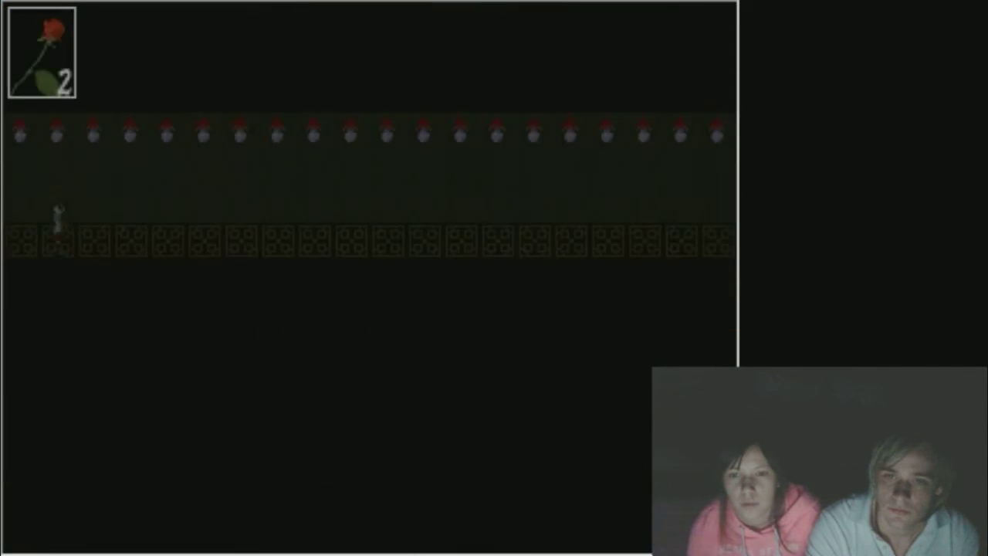
{"action": "key", "text": "Left"}
{"action": "key", "text": "Left"}
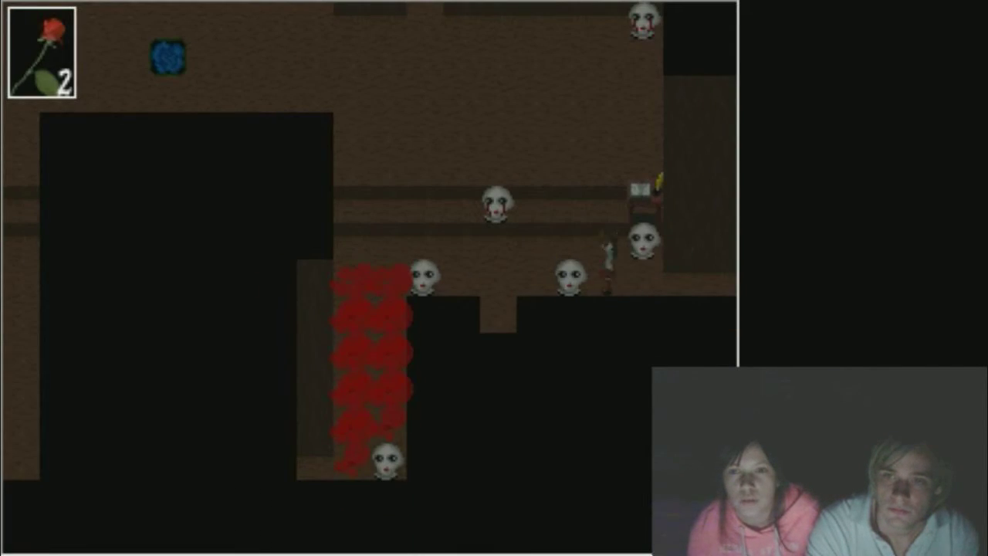
{"action": "key", "text": "Up"}
{"action": "key", "text": "Up"}
{"action": "key", "text": "Left"}
{"action": "key", "text": "Down"}
{"action": "key", "text": "Down"}
{"action": "key", "text": "Left"}
{"action": "key", "text": "Down"}
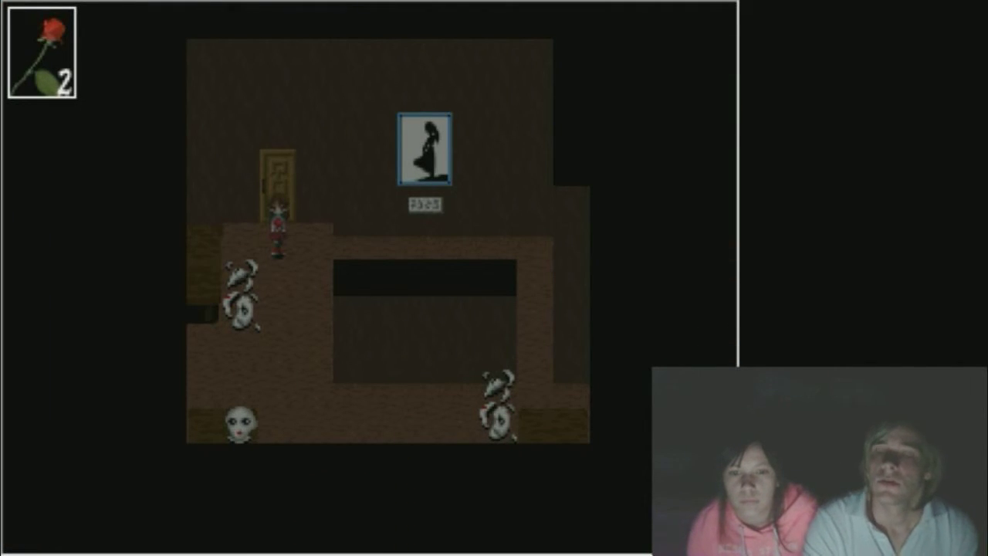
- Choose "Take it off the table" for the mannequin head and confirm
{"action": "key", "text": "Down"}
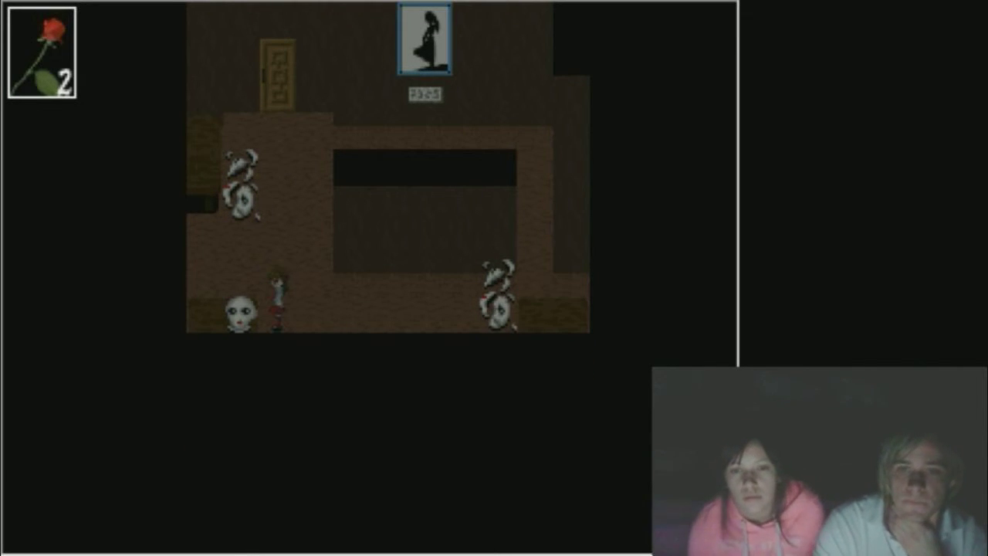
{"action": "key", "text": "z"}
{"action": "key", "text": "z"}
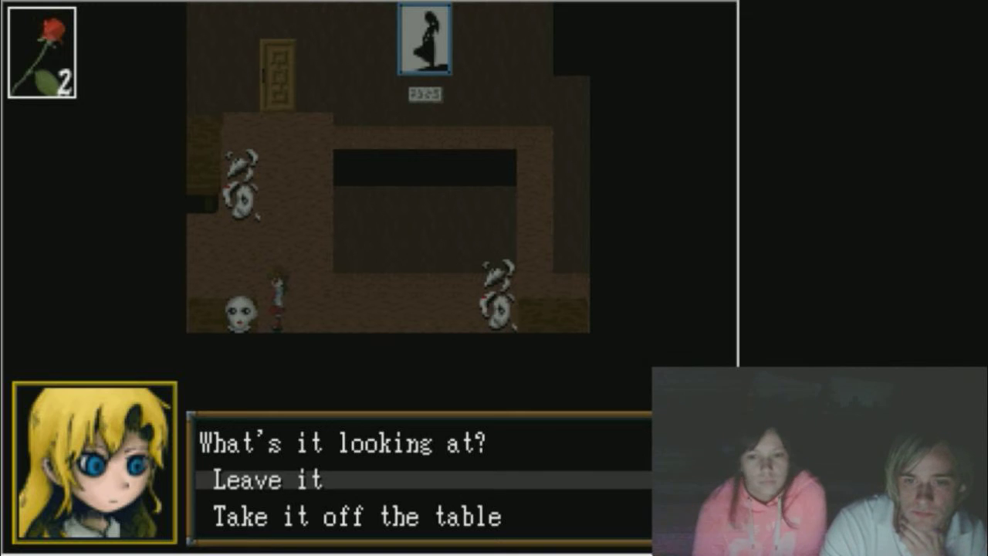
{"action": "key", "text": "Down"}
{"action": "key", "text": "z"}
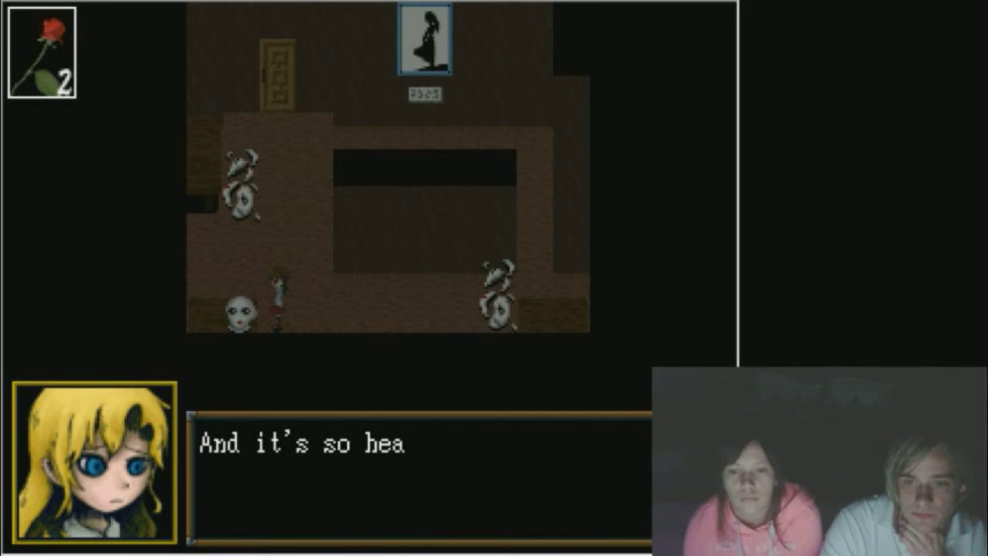
{"action": "key", "text": "Down"}
{"action": "key", "text": "z"}
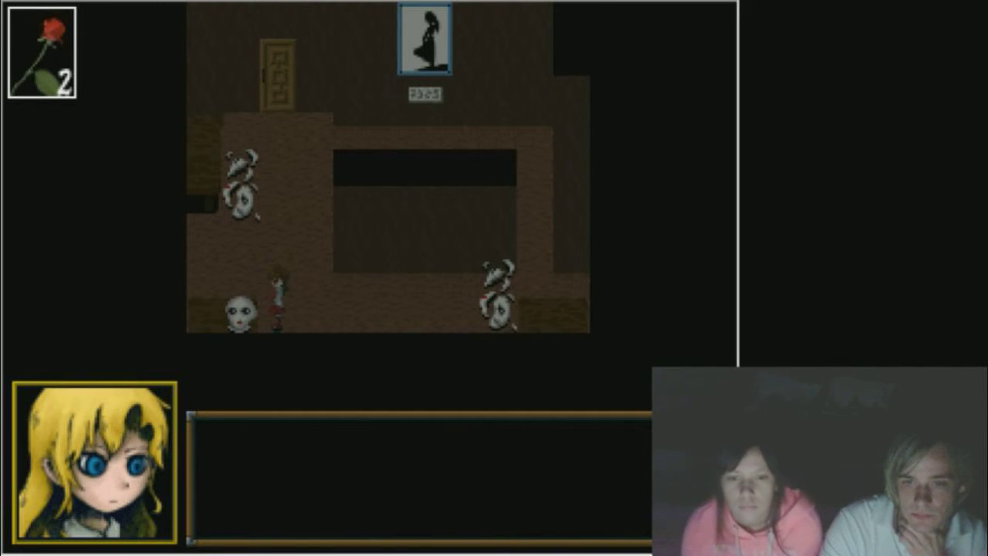
{"action": "key", "text": "Up"}
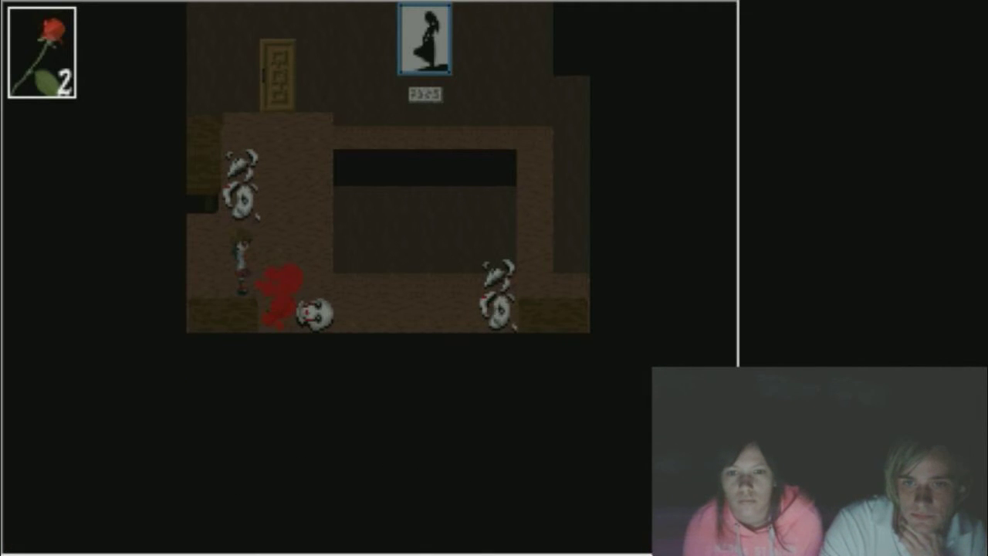
- Watch the head roll off, then leave the portrait room and come back down
{"action": "key", "text": "Up"}
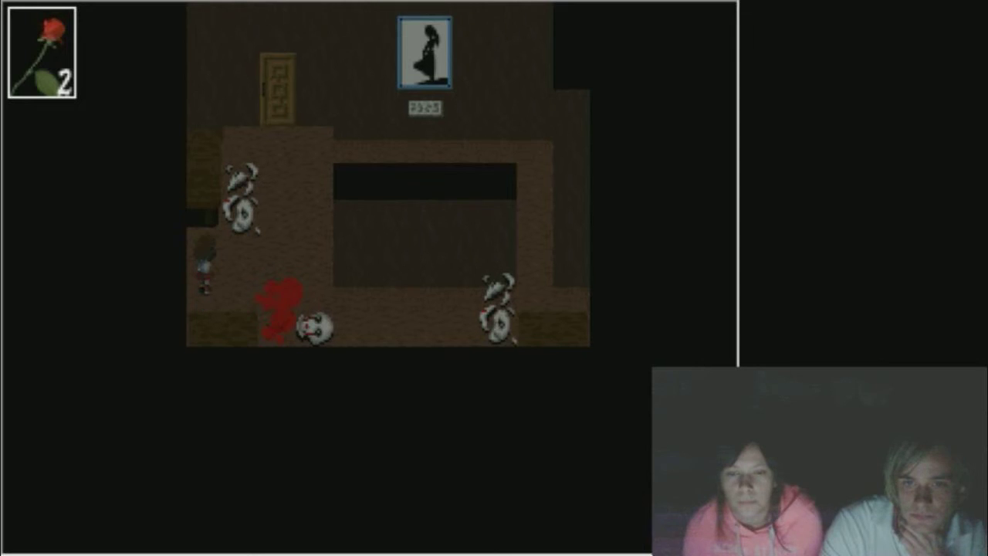
{"action": "key", "text": "Up"}
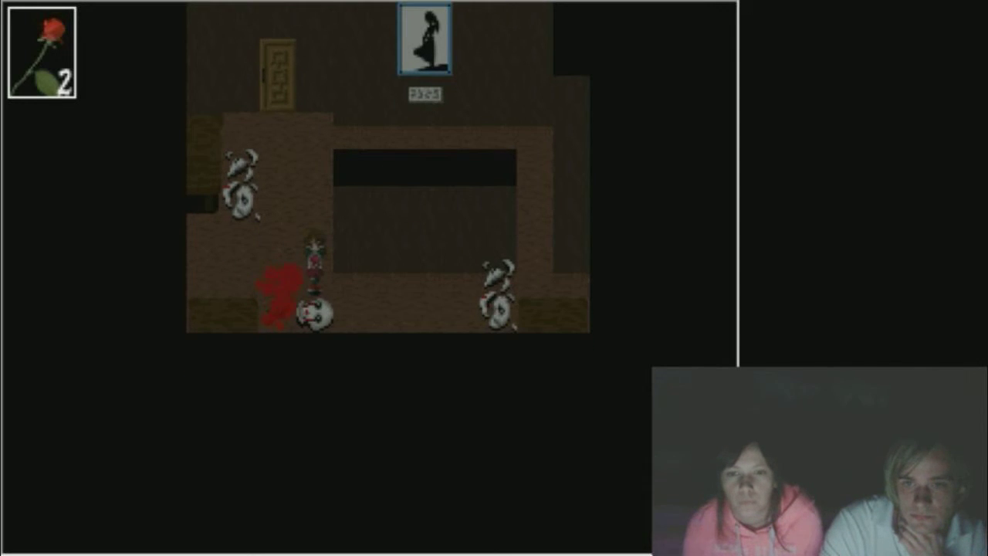
{"action": "key", "text": "z"}
{"action": "key", "text": "Left"}
{"action": "key", "text": "Up"}
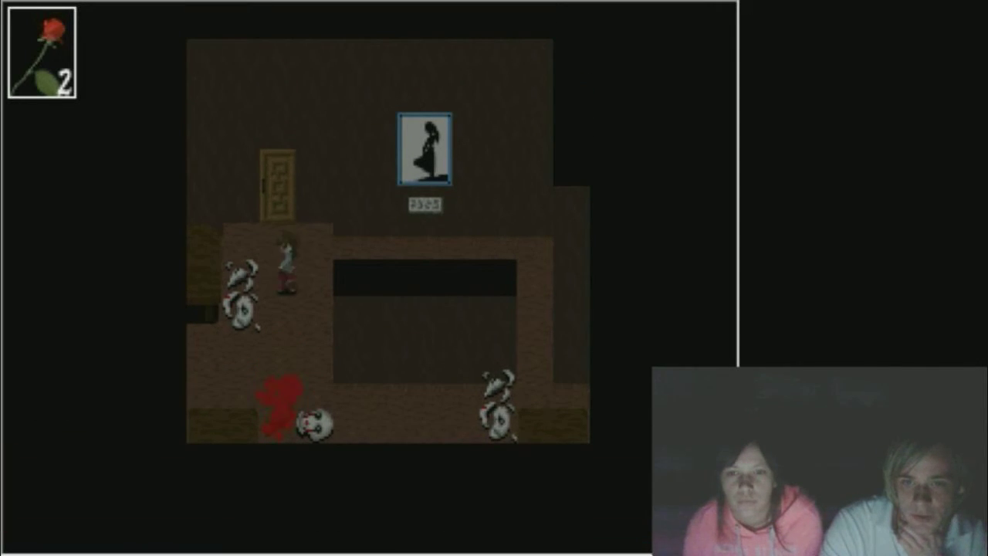
{"action": "key", "text": "Up"}
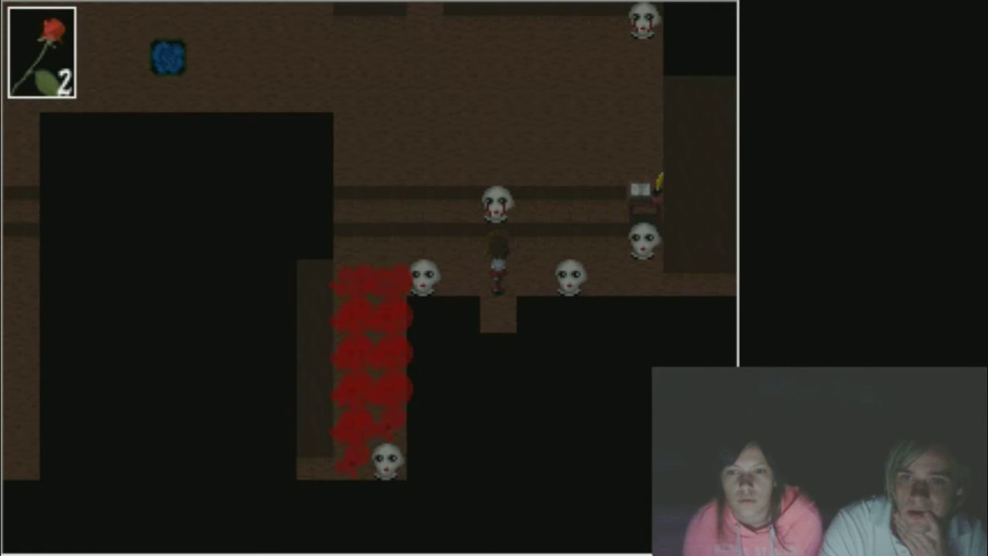
{"action": "key", "text": "Up"}
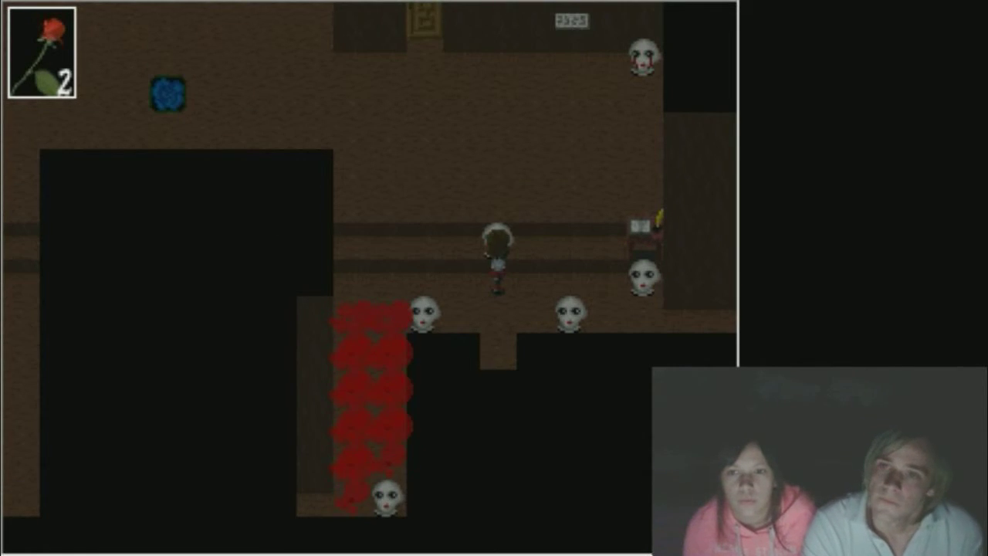
{"action": "key", "text": "Down"}
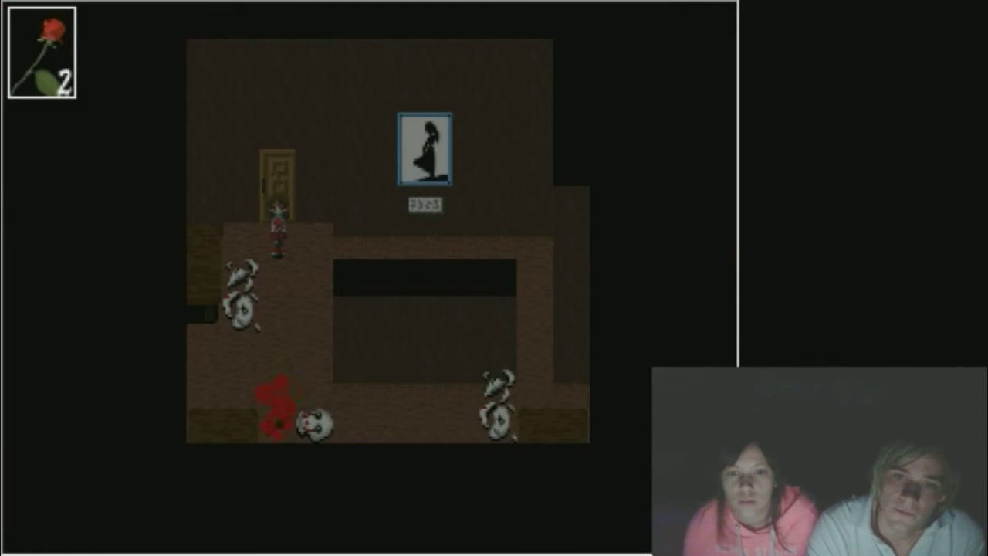
- Read the Fisherman painting's title, then step onto the blue tile to become Garry
{"action": "key", "text": "Up"}
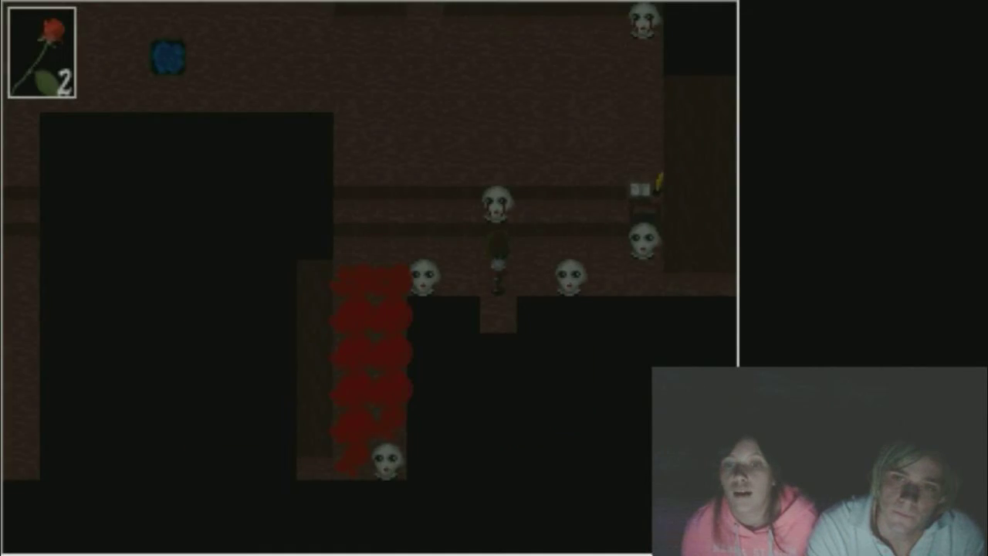
{"action": "key", "text": "Up"}
{"action": "key", "text": "Up"}
{"action": "key", "text": "Right"}
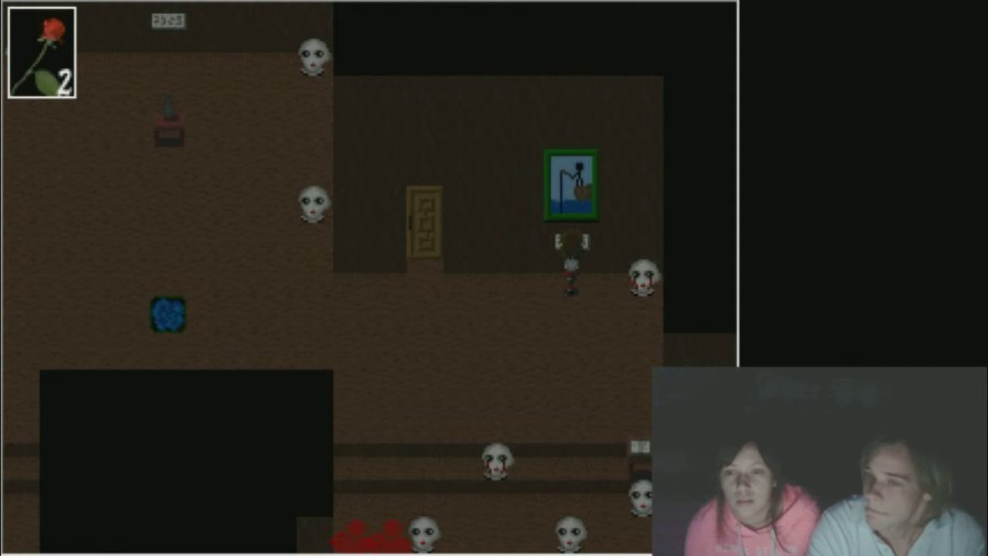
{"action": "key", "text": "z"}
{"action": "key", "text": "z"}
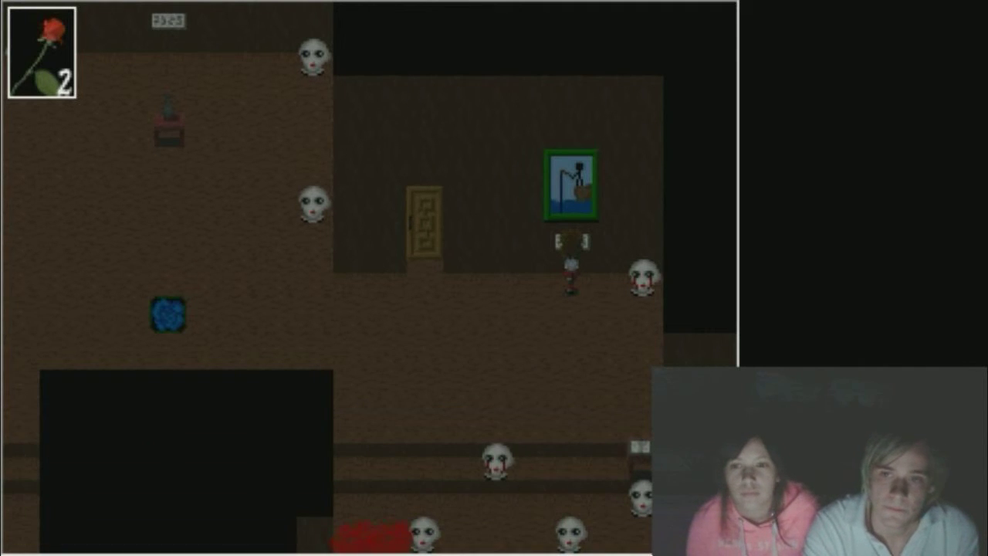
{"action": "key", "text": "z"}
{"action": "key", "text": "z"}
{"action": "key", "text": "Down"}
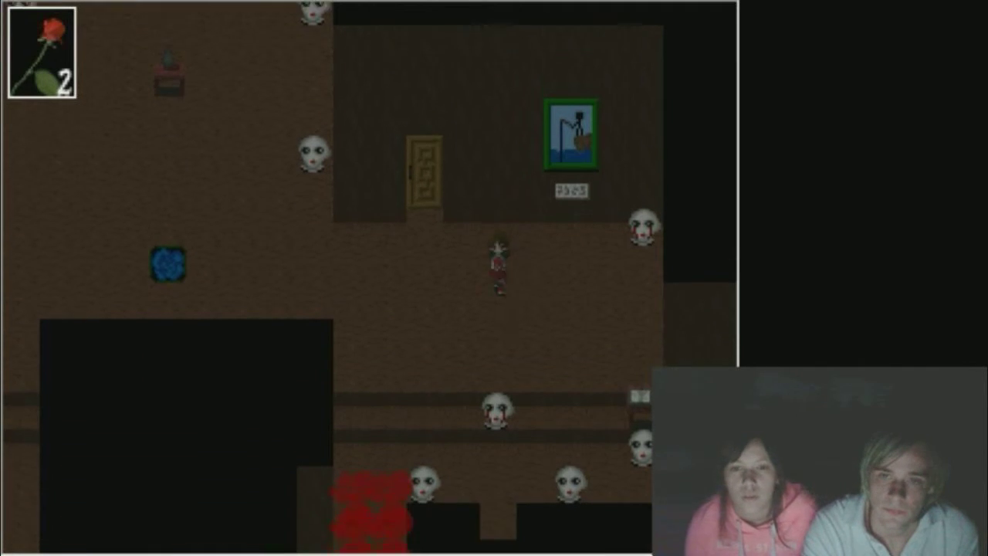
{"action": "key", "text": "Left"}
{"action": "key", "text": "Left"}
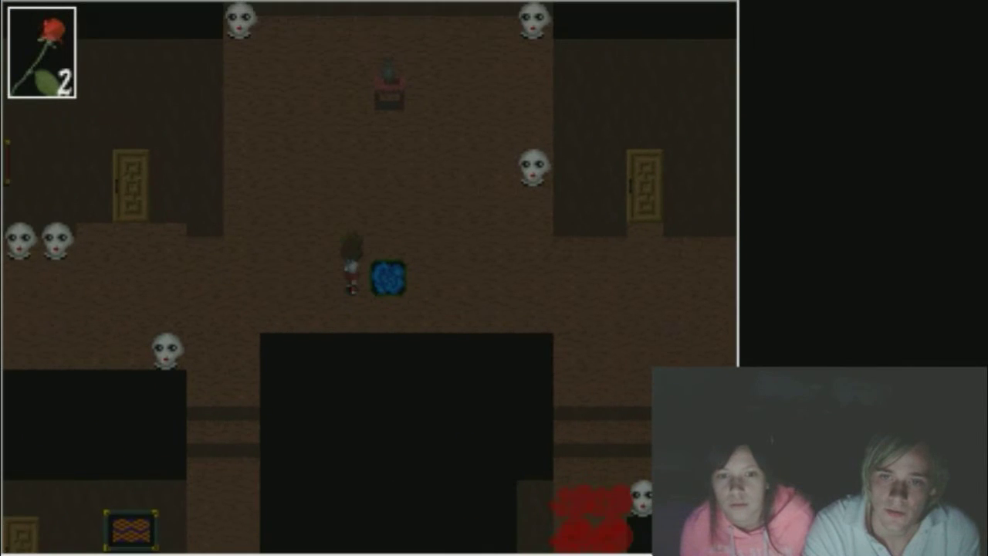
{"action": "key", "text": "Right"}
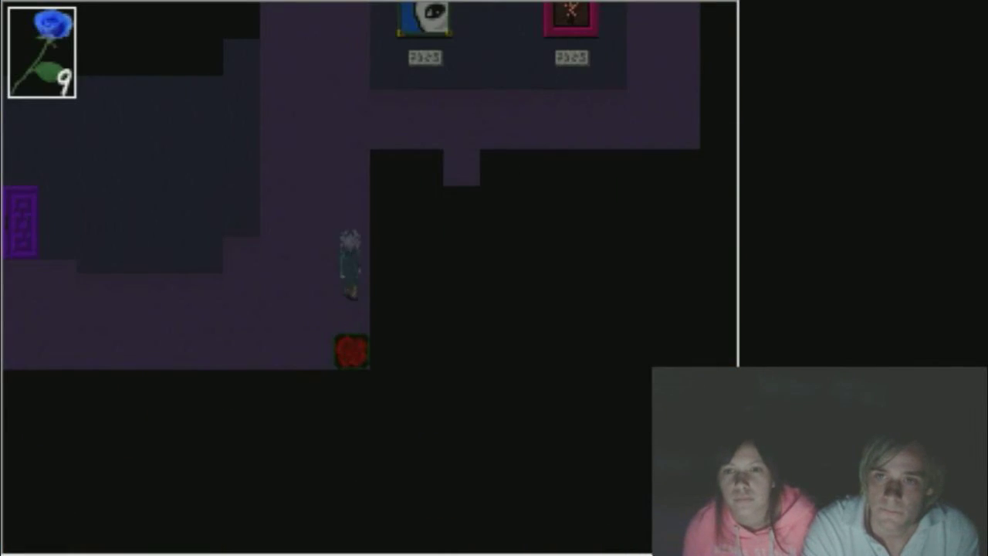
- Touch the hook below the green window painting, dropping Garry's rose to 8
{"action": "key", "text": "Up"}
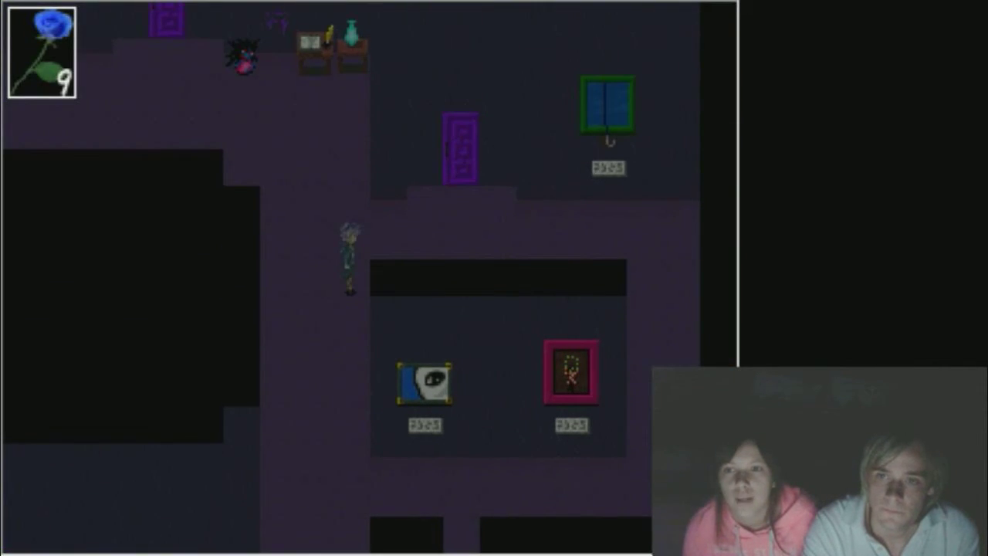
{"action": "key", "text": "Up"}
{"action": "key", "text": "Right"}
{"action": "key", "text": "Right"}
{"action": "key", "text": "Up"}
{"action": "key", "text": "Left"}
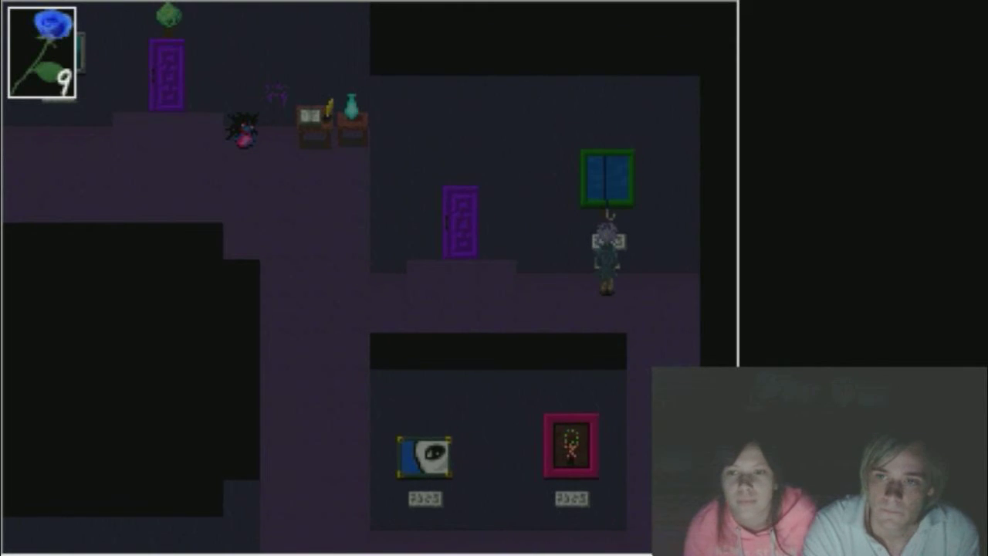
{"action": "key", "text": "z"}
{"action": "key", "text": "z"}
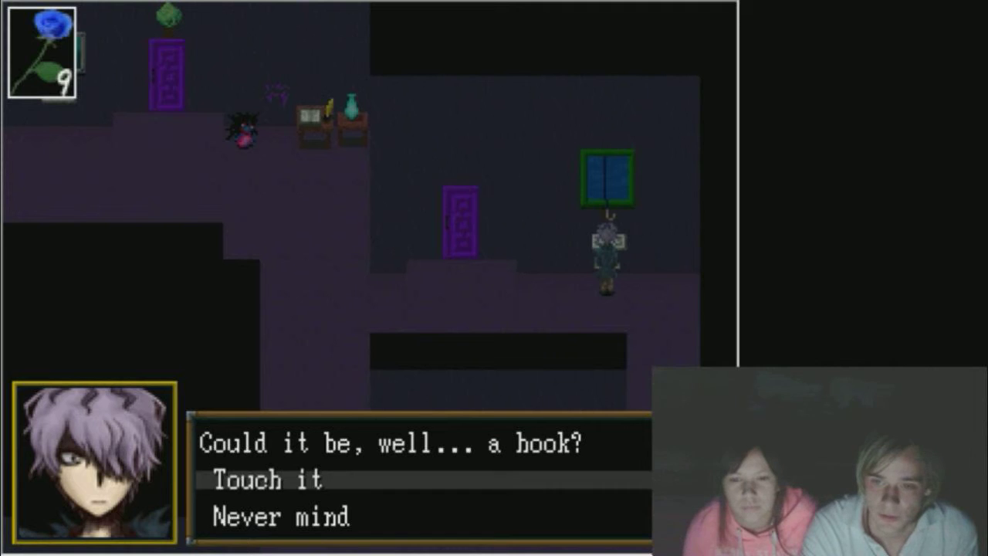
{"action": "key", "text": "z"}
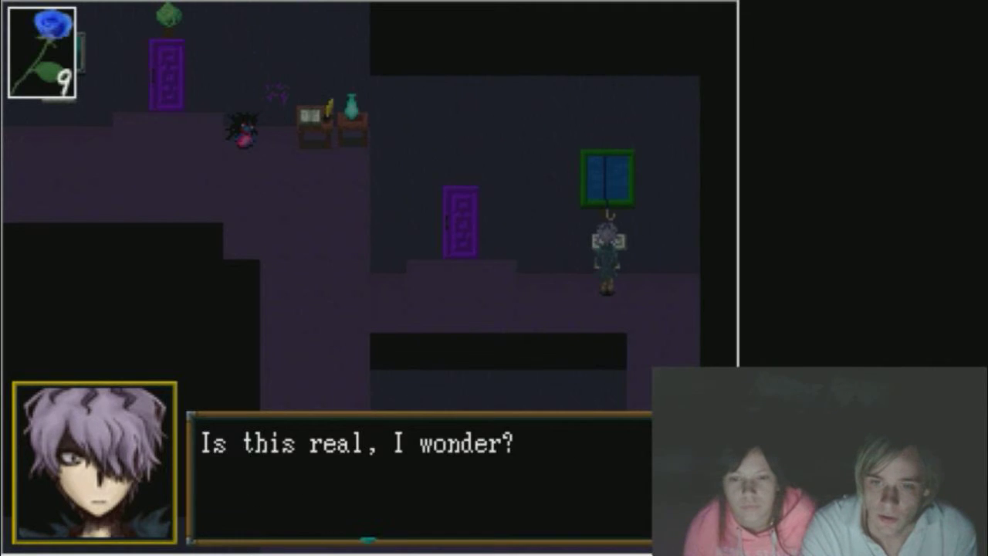
{"action": "key", "text": "z"}
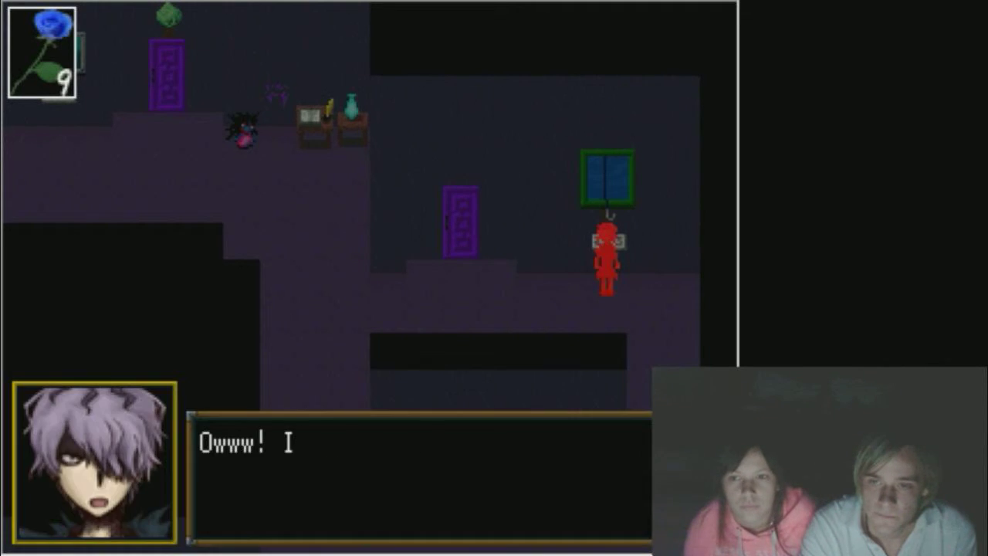
{"action": "key", "text": "z"}
- Try the purple door, then walk up the corridor
{"action": "key", "text": "Down"}
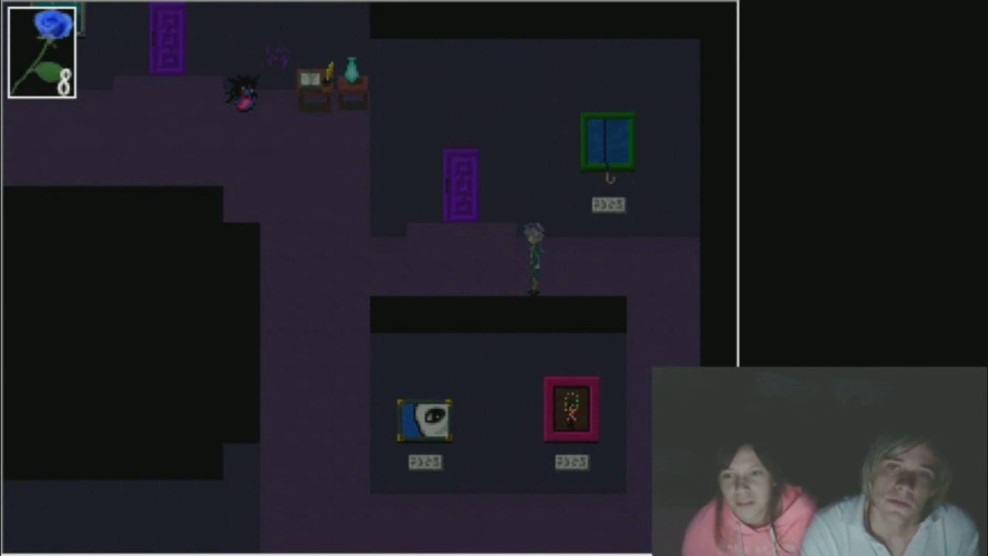
{"action": "key", "text": "Left"}
{"action": "key", "text": "Up"}
{"action": "key", "text": "z"}
{"action": "key", "text": "z"}
{"action": "key", "text": "Left"}
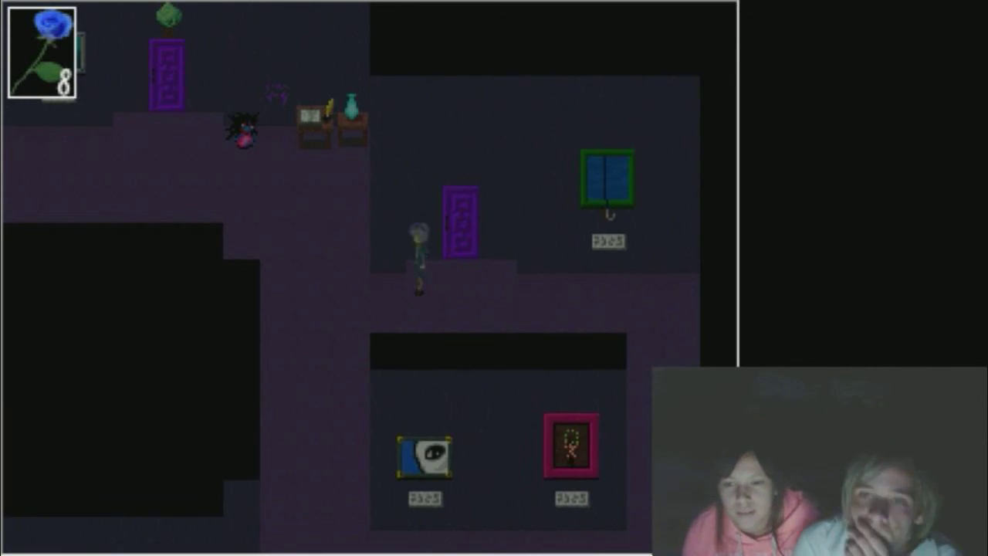
{"action": "key", "text": "Up"}
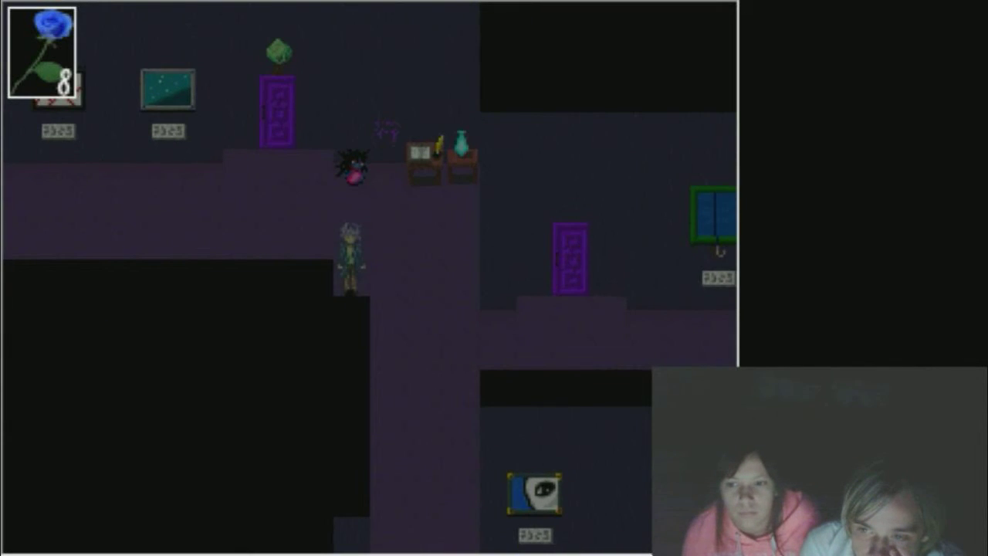
- Examine a painting along the gallery corridor, then pass through the red room
{"action": "key", "text": "Right"}
{"action": "key", "text": "Down"}
{"action": "key", "text": "Right"}
{"action": "key", "text": "Down"}
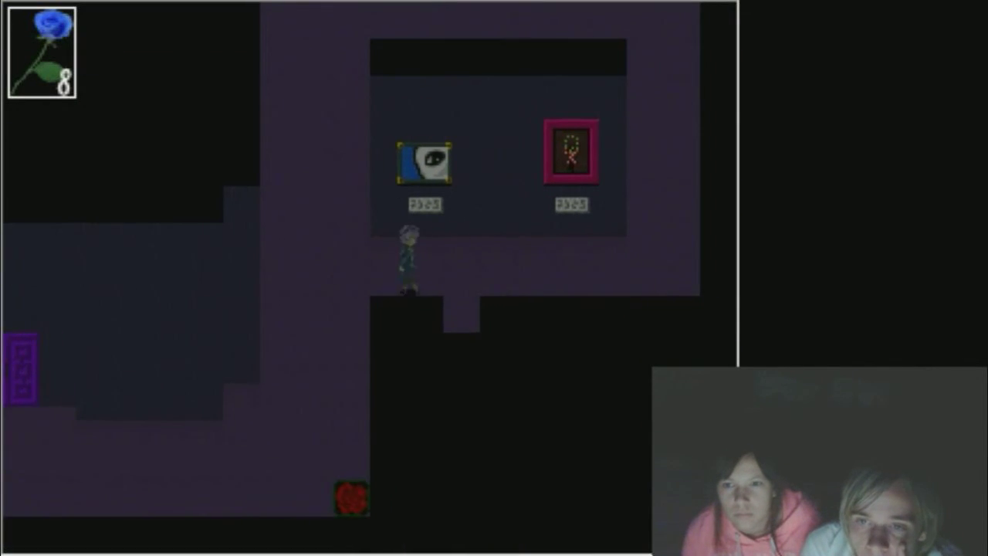
{"action": "key", "text": "Up"}
{"action": "key", "text": "z"}
{"action": "key", "text": "z"}
{"action": "key", "text": "Down"}
{"action": "key", "text": "Right"}
{"action": "key", "text": "Down"}
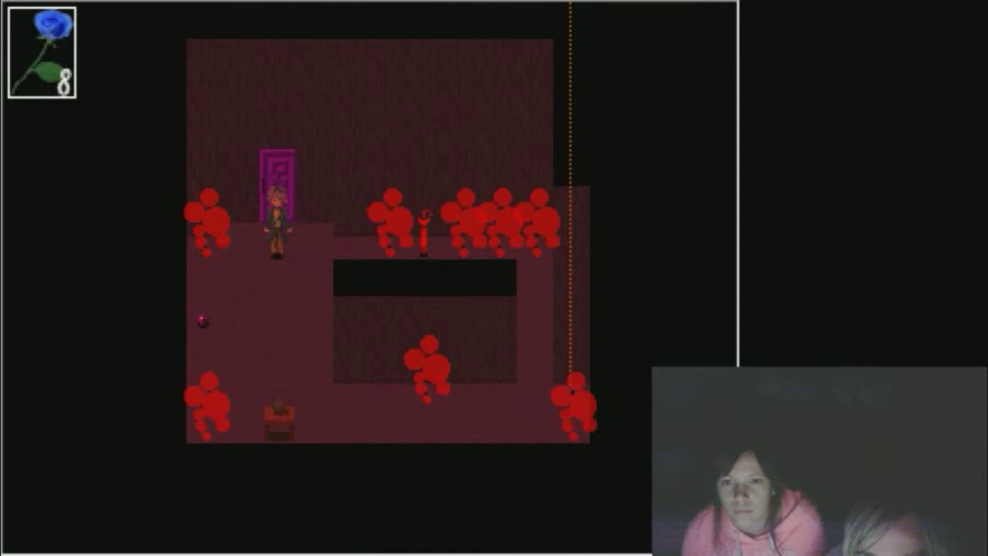
{"action": "key", "text": "Up"}
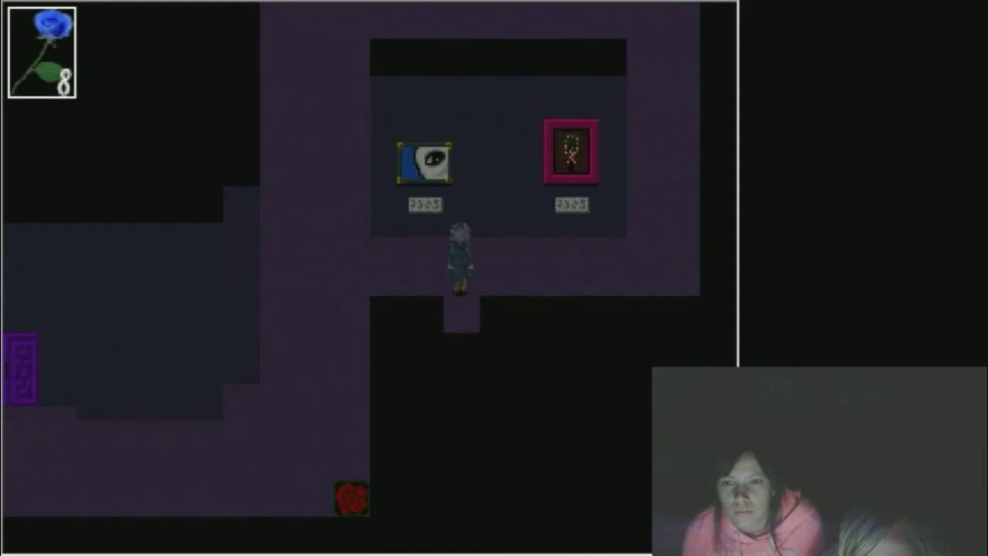
- Find the purple door locked again and check the lower passage
{"action": "key", "text": "Left"}
{"action": "key", "text": "Down"}
{"action": "key", "text": "Left"}
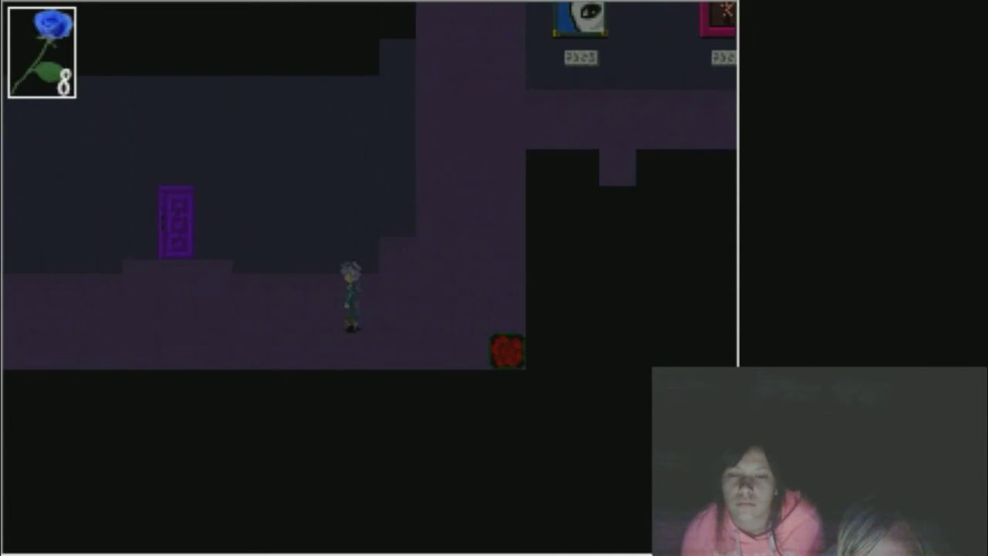
{"action": "key", "text": "Left"}
{"action": "key", "text": "Up"}
{"action": "key", "text": "Return"}
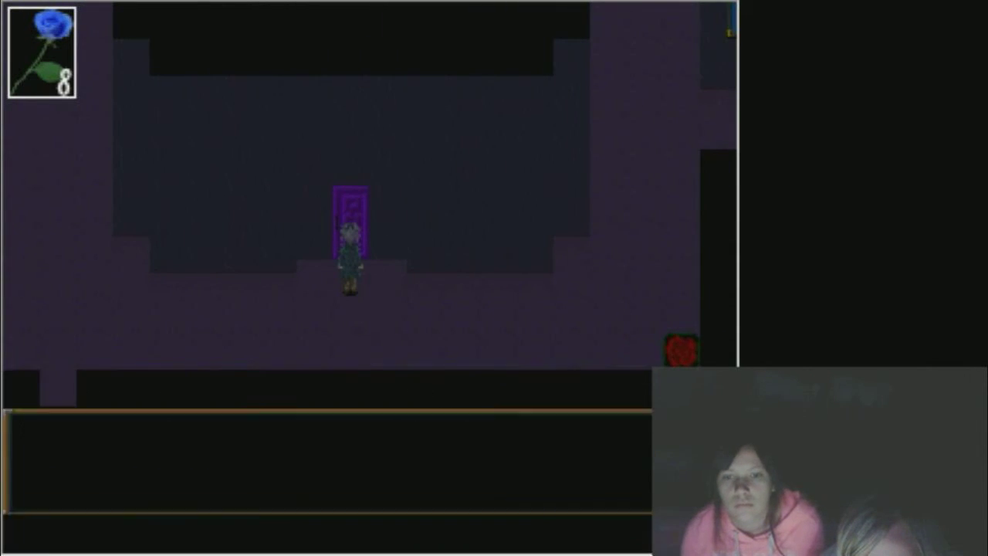
{"action": "key", "text": "Left"}
{"action": "key", "text": "Left"}
{"action": "key", "text": "Down"}
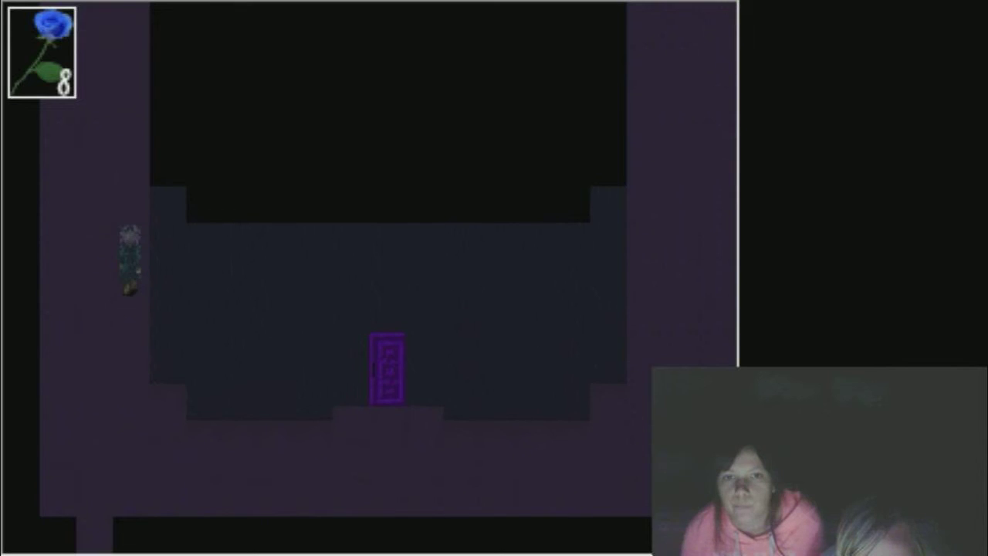
{"action": "key", "text": "Up"}
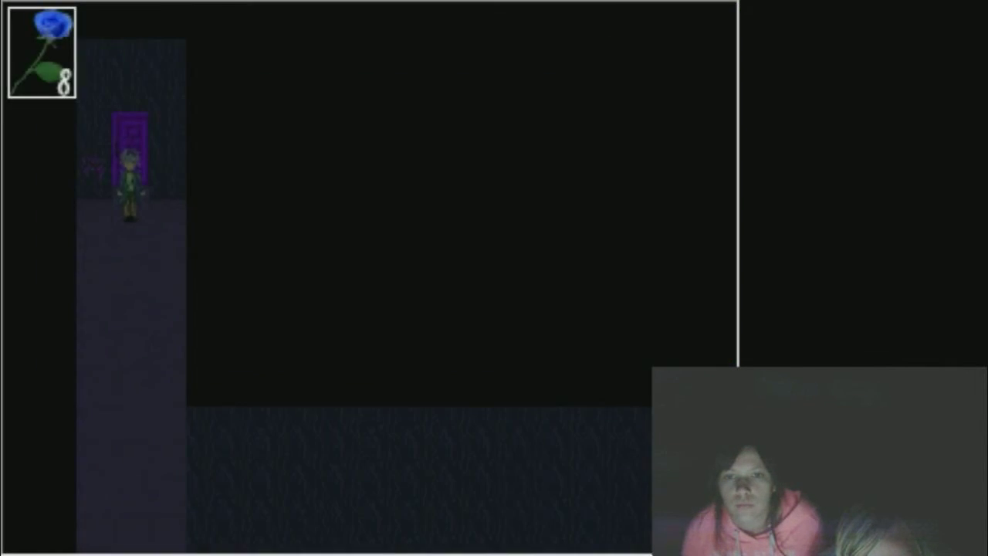
- Visit the palette room up the left corridor and examine the disturbing doll
{"action": "key", "text": "Up"}
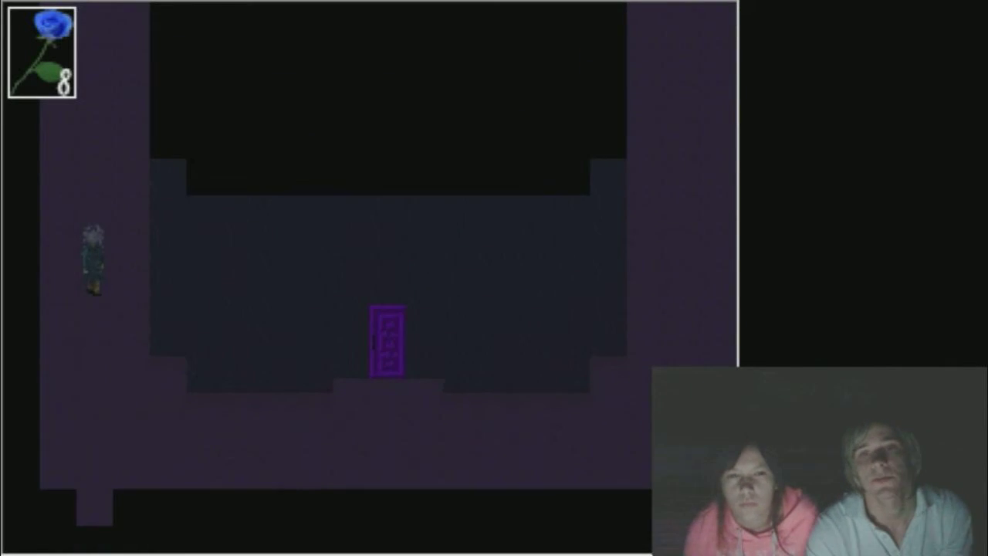
{"action": "key", "text": "Up"}
{"action": "key", "text": "Right"}
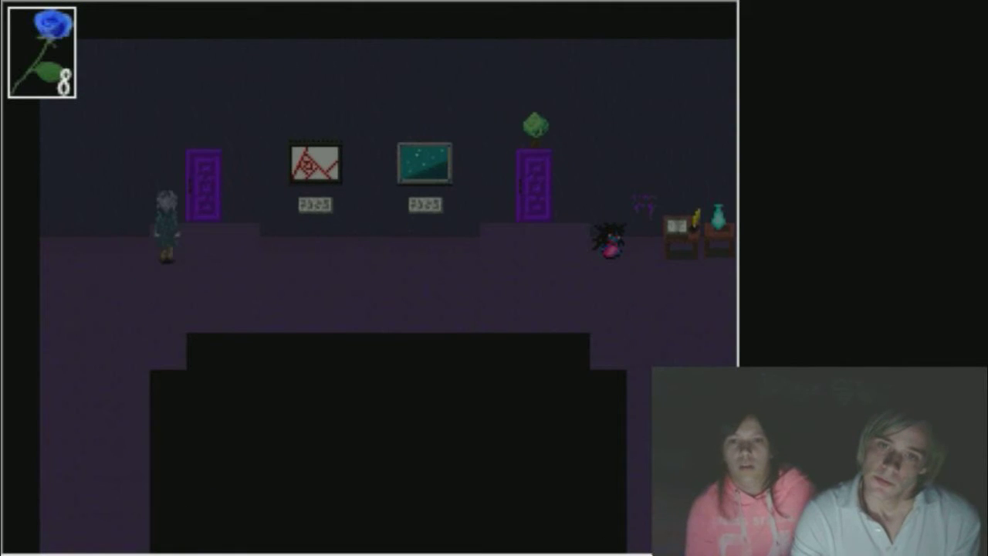
{"action": "key", "text": "Up"}
{"action": "key", "text": "Down"}
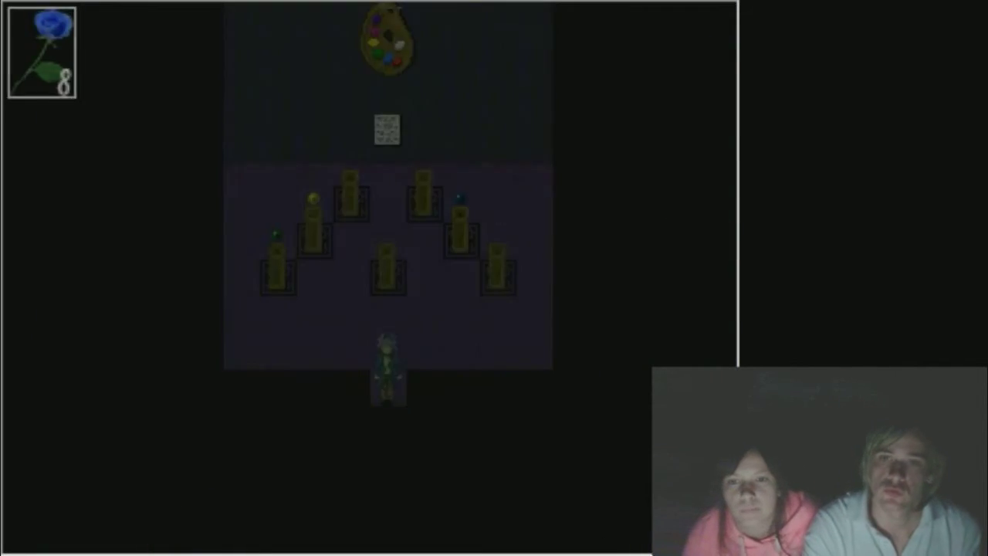
{"action": "key", "text": "Right"}
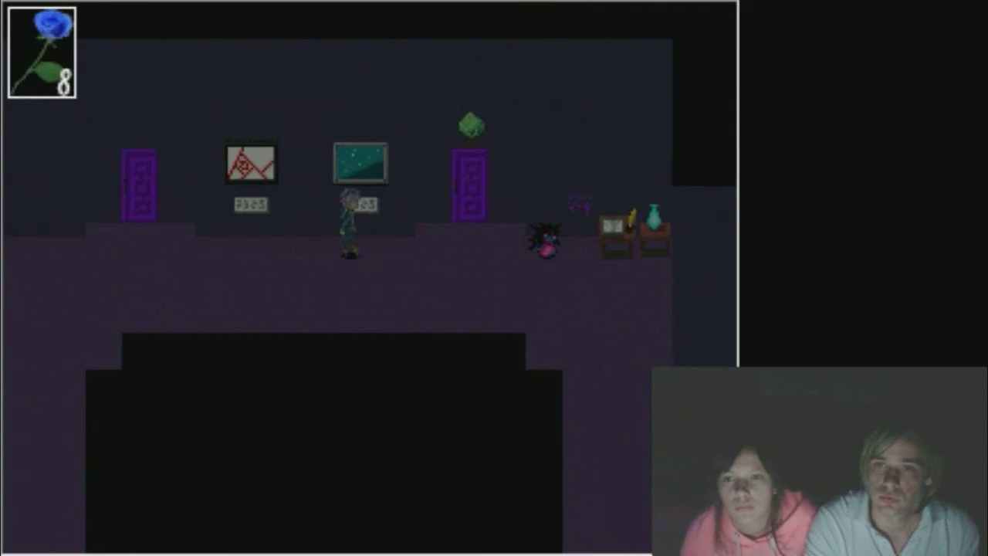
{"action": "key", "text": "z"}
{"action": "key", "text": "z"}
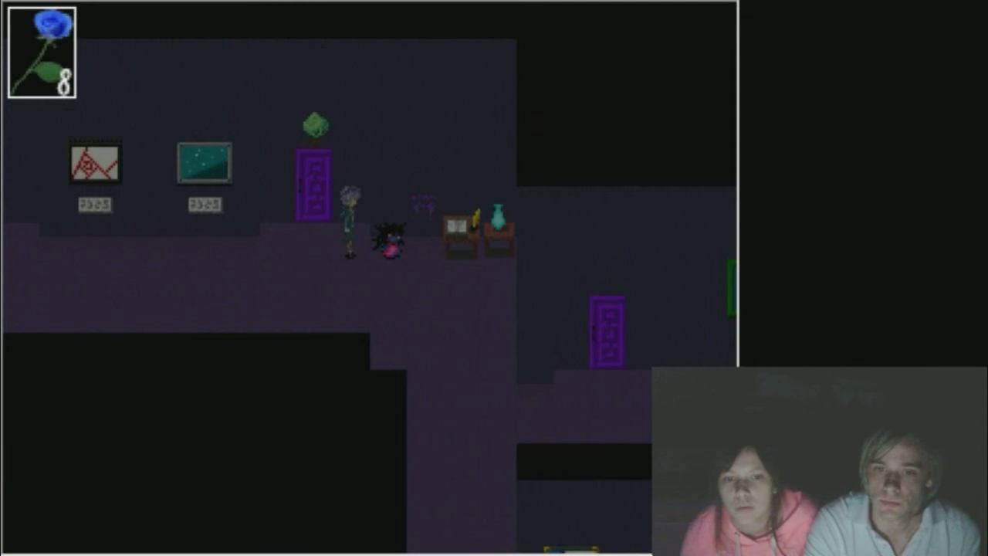
- Head back toward the window painting, declining the return-to-title prompt
{"action": "key", "text": "Down"}
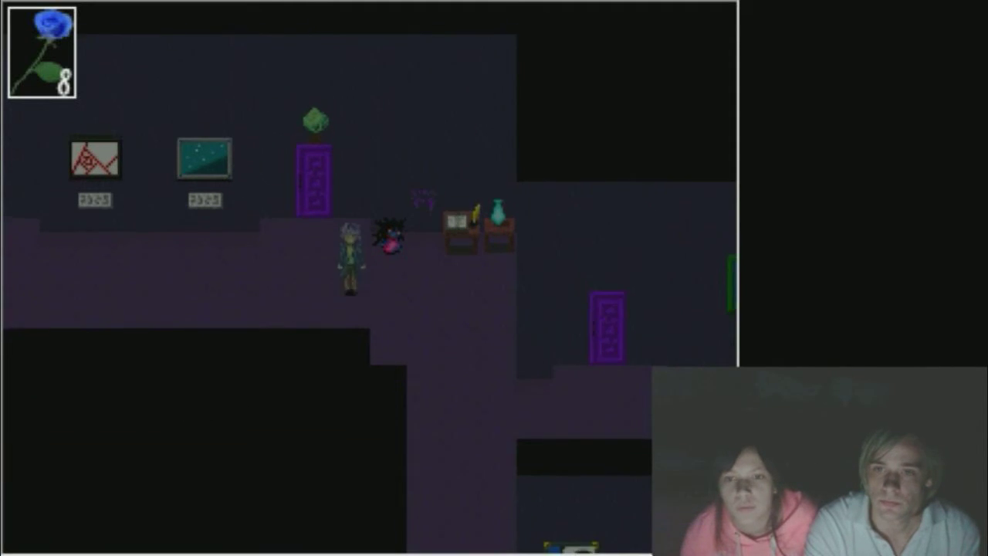
{"action": "key", "text": "Right"}
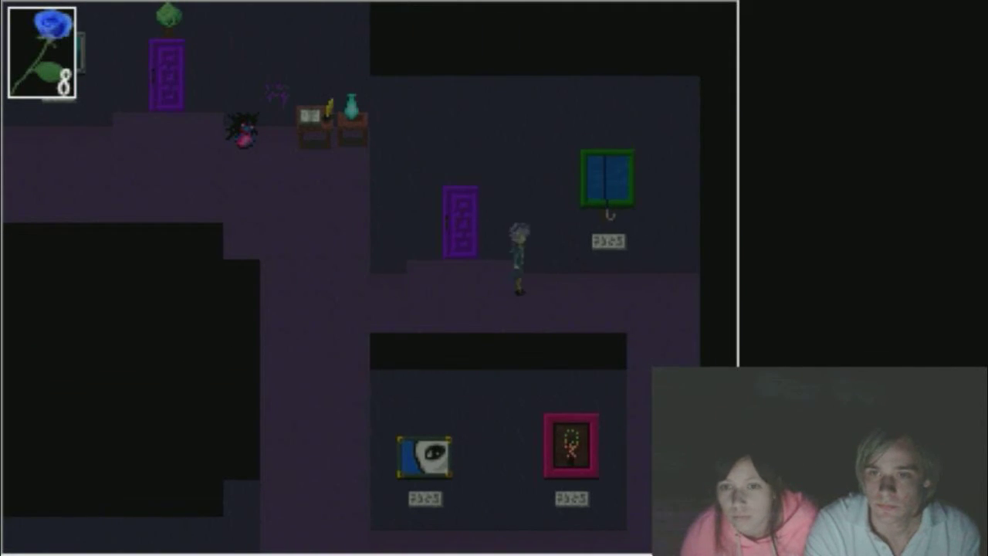
{"action": "key", "text": "Right"}
{"action": "key", "text": "Escape"}
{"action": "key", "text": "z"}
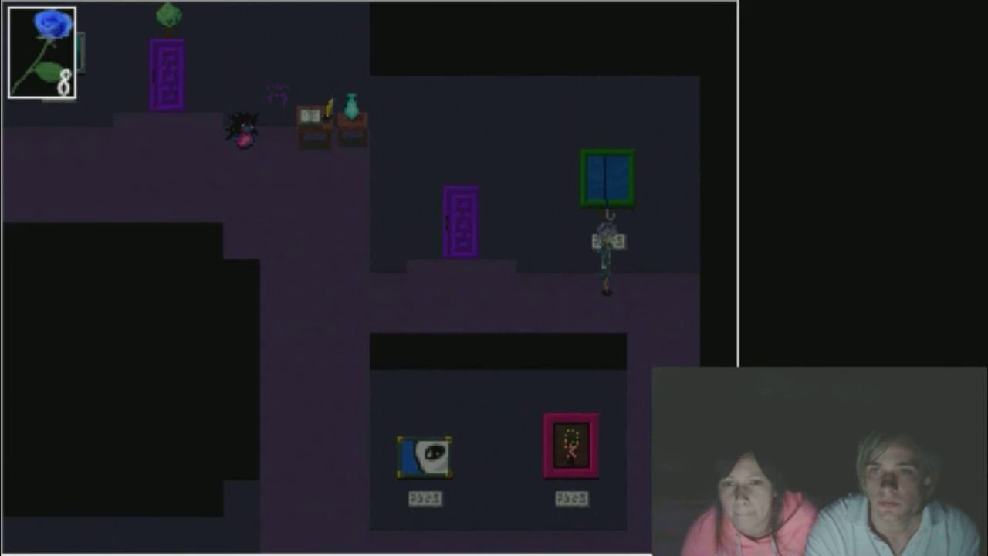
- Examine the hook again, choose Never mind, and walk down past the paintings
{"action": "key", "text": "z"}
{"action": "key", "text": "z"}
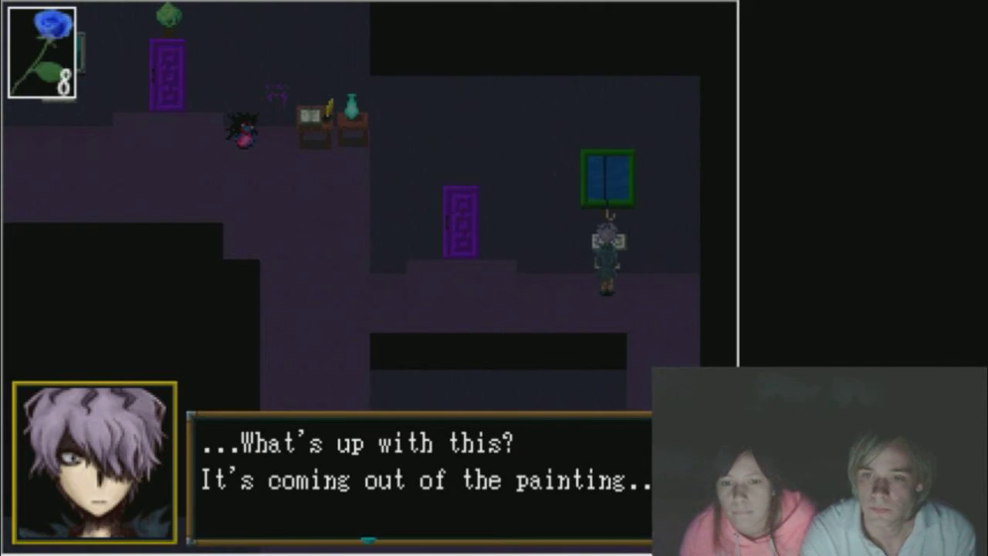
{"action": "key", "text": "Down"}
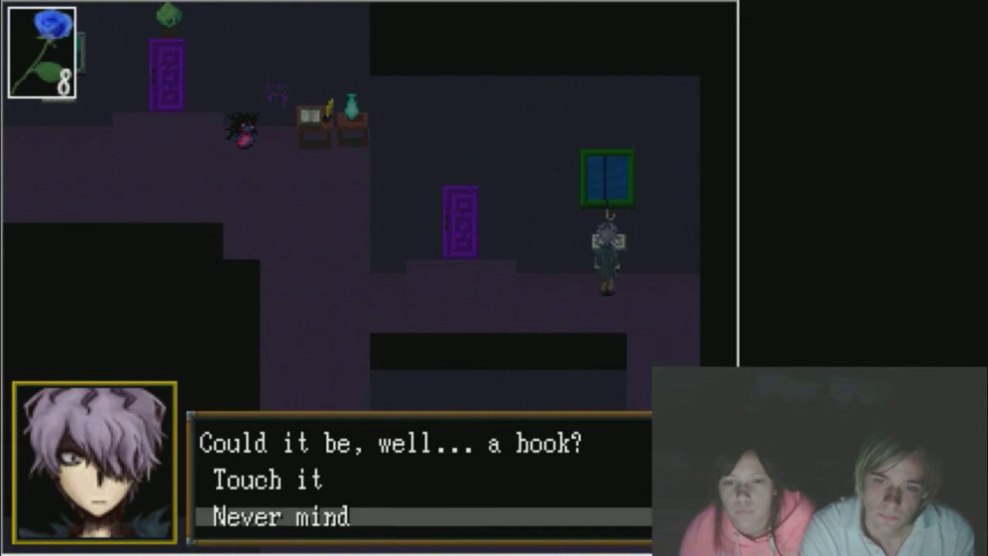
{"action": "key", "text": "z"}
{"action": "key", "text": "z"}
{"action": "key", "text": "Down"}
{"action": "key", "text": "Down"}
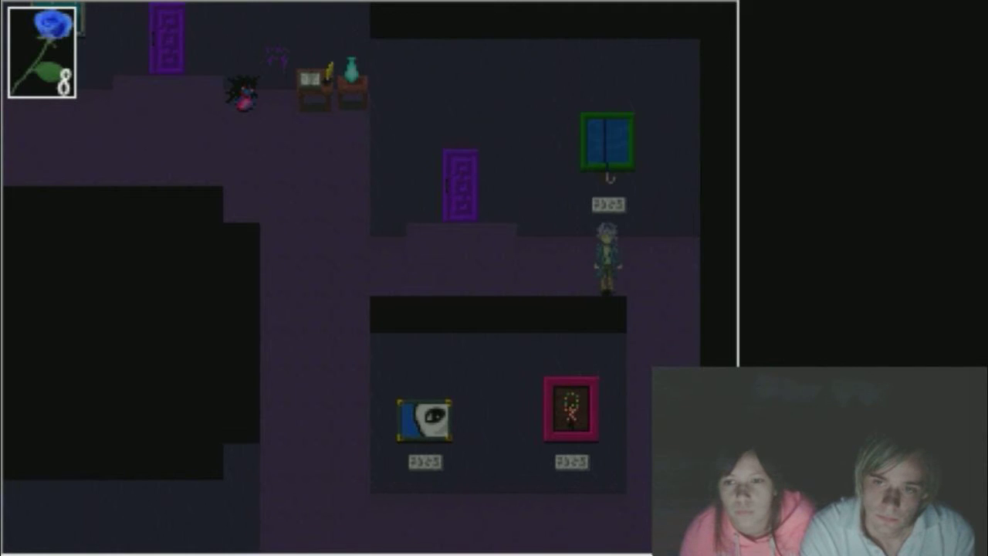
{"action": "key", "text": "Left"}
{"action": "key", "text": "Down"}
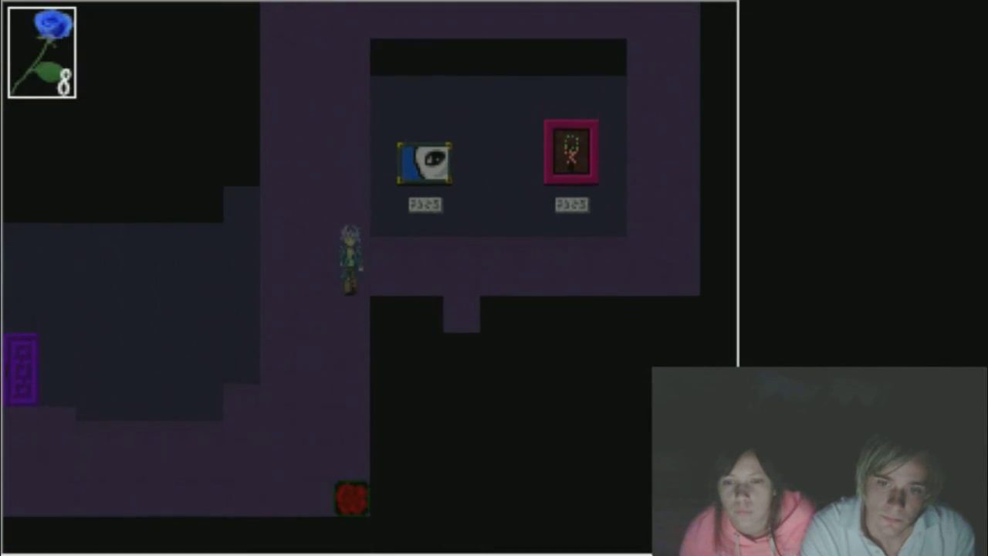
{"action": "key", "text": "Down"}
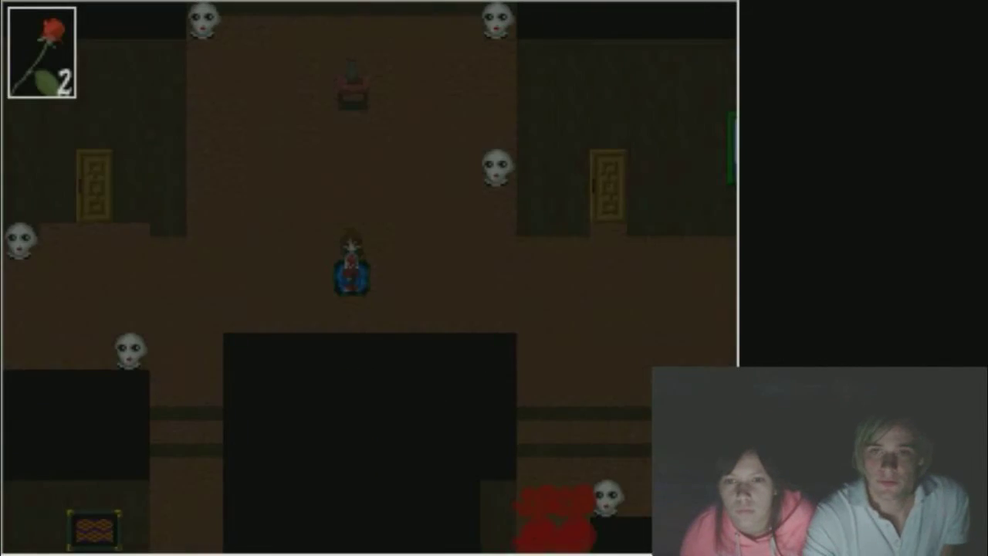
- Examine the red Tattletale painting
{"action": "key", "text": "Up"}
{"action": "key", "text": "Left"}
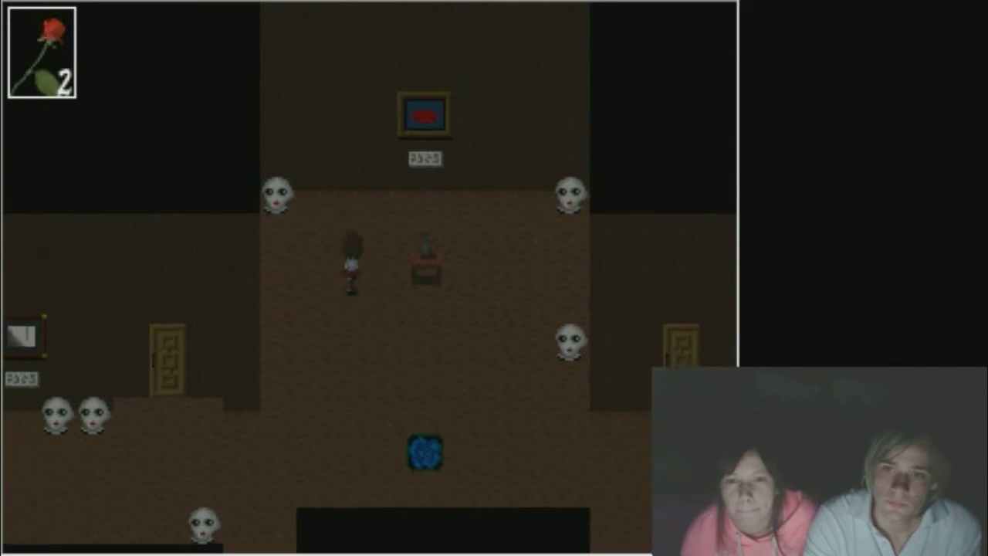
{"action": "key", "text": "Right"}
{"action": "key", "text": "Up"}
{"action": "key", "text": "z"}
{"action": "key", "text": "z"}
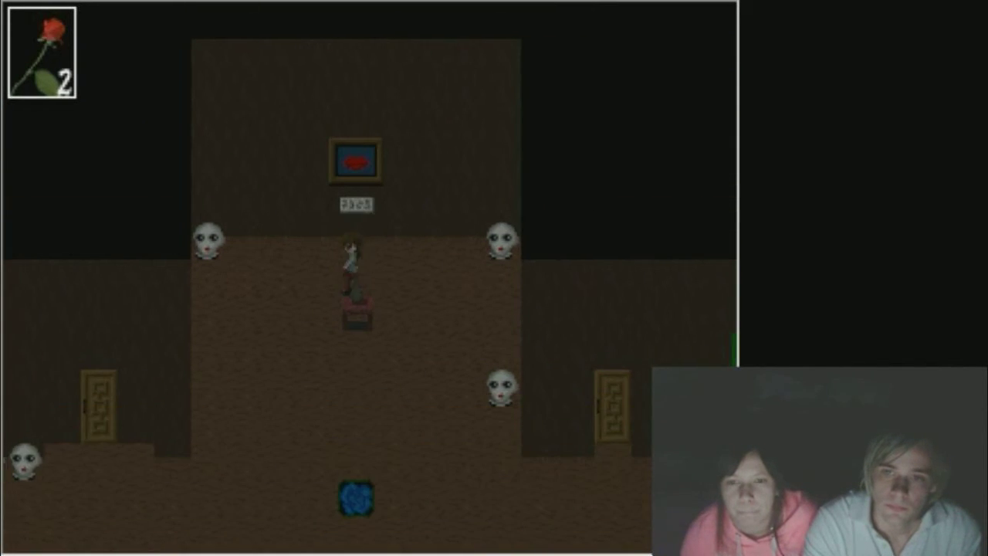
- Walk past the two dolls, through the grey room and out its bottom doorway
{"action": "key", "text": "Left"}
{"action": "key", "text": "Down"}
{"action": "key", "text": "Left"}
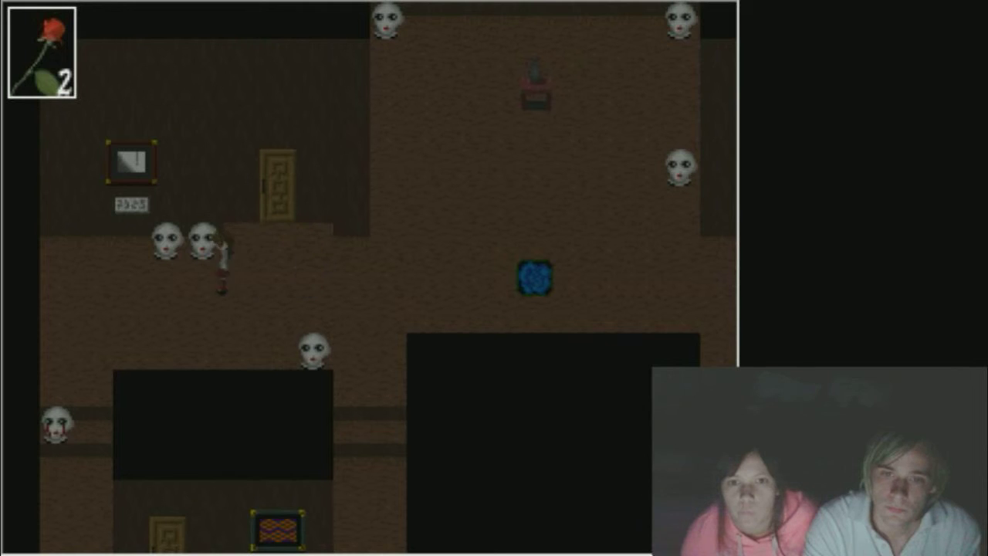
{"action": "key", "text": "Right"}
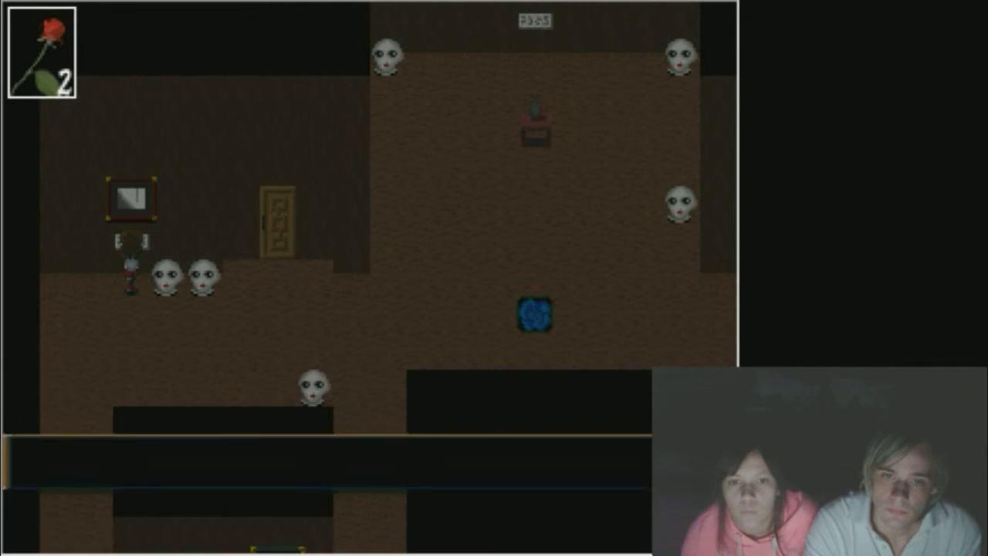
{"action": "key", "text": "Right"}
{"action": "key", "text": "Right"}
{"action": "key", "text": "Up"}
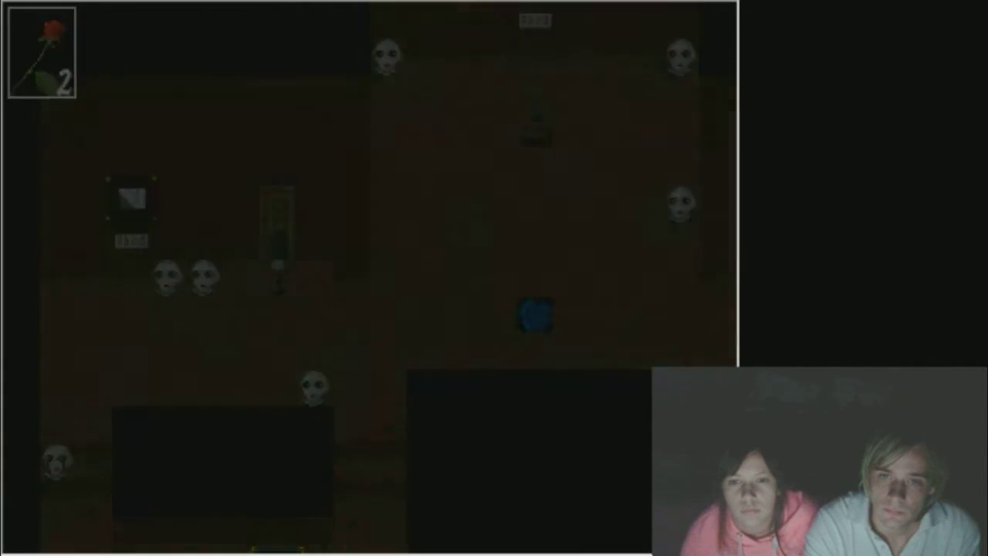
{"action": "key", "text": "Left"}
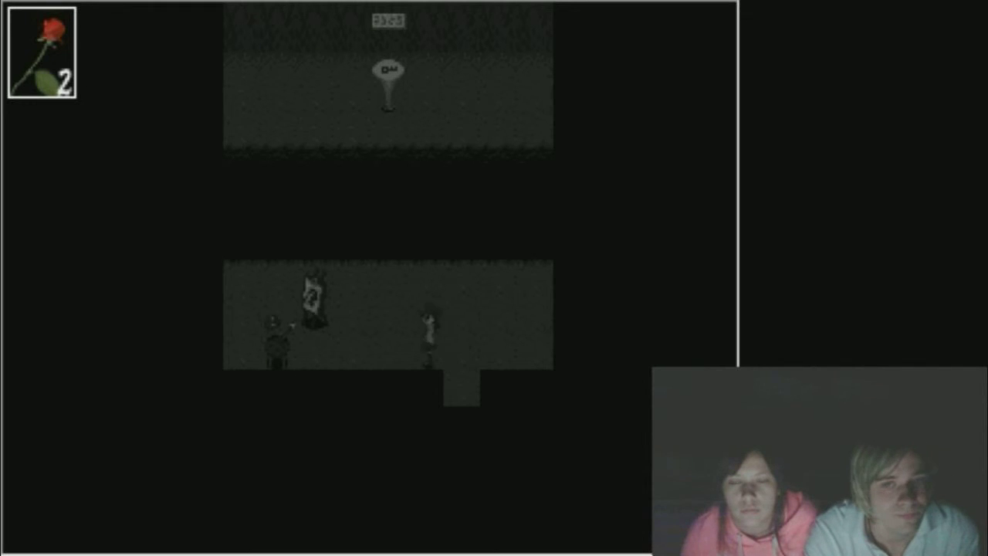
{"action": "key", "text": "Right"}
{"action": "key", "text": "Down"}
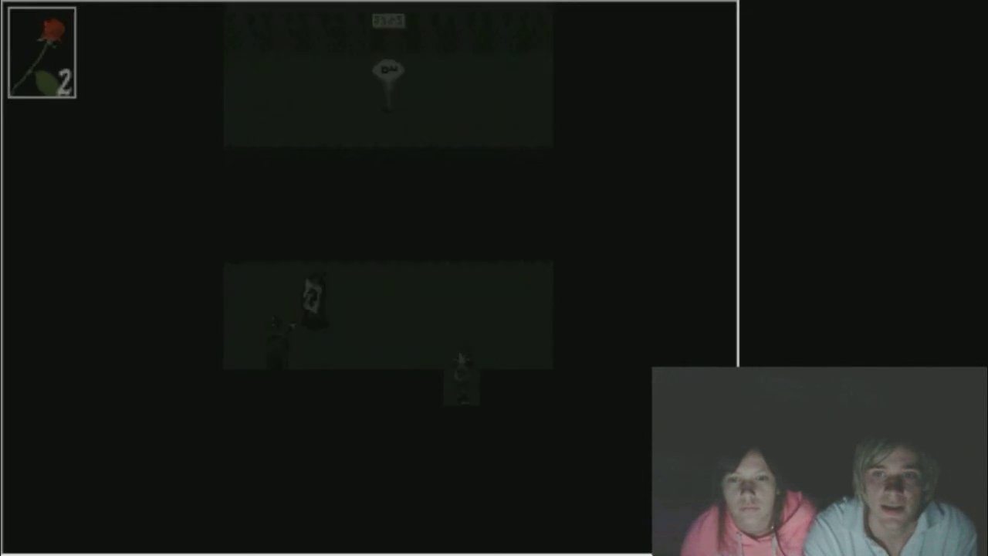
{"action": "key", "text": "Down"}
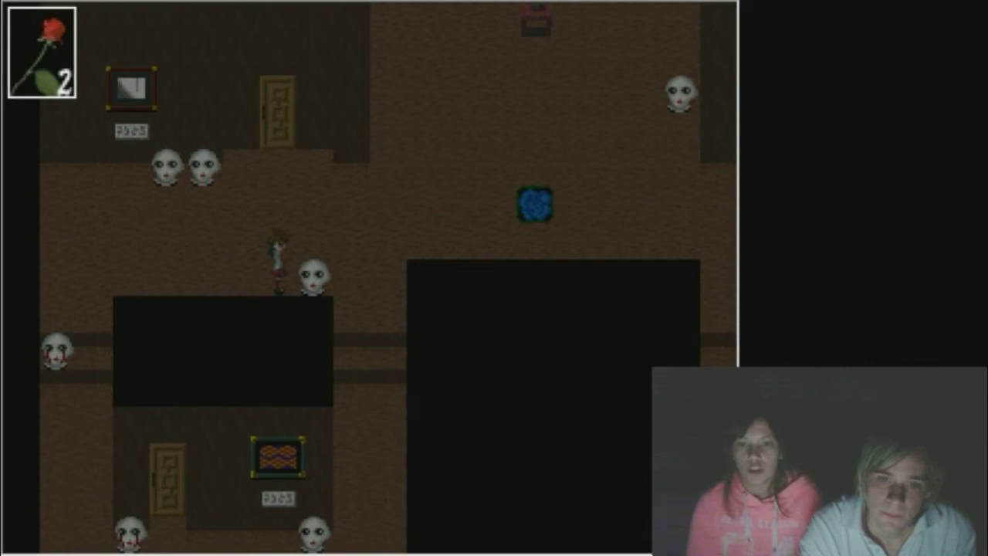
- Read the mannequin head's message, then enter the bookshelf room door
{"action": "key", "text": "Right"}
{"action": "key", "text": "Down"}
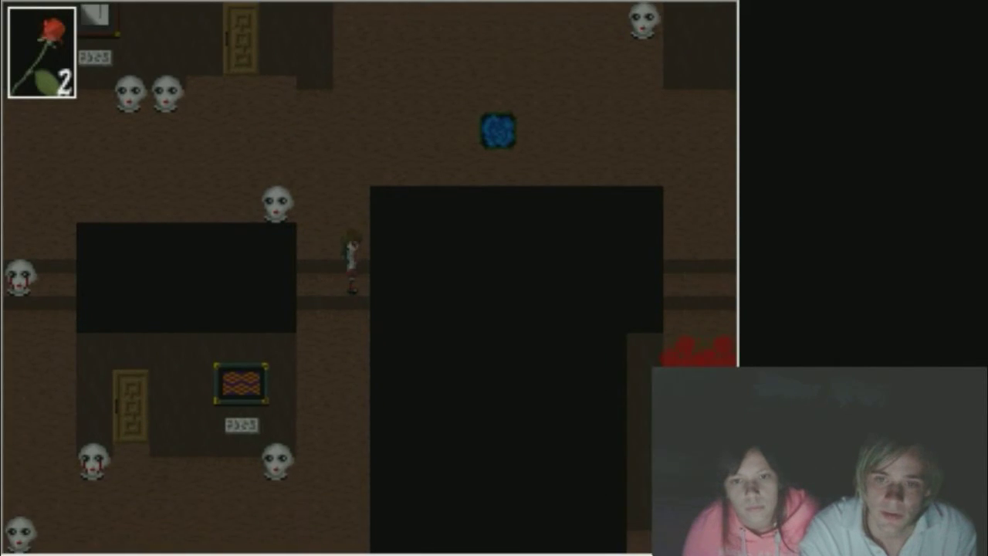
{"action": "key", "text": "Down"}
{"action": "key", "text": "Left"}
{"action": "key", "text": "Up"}
{"action": "key", "text": "z"}
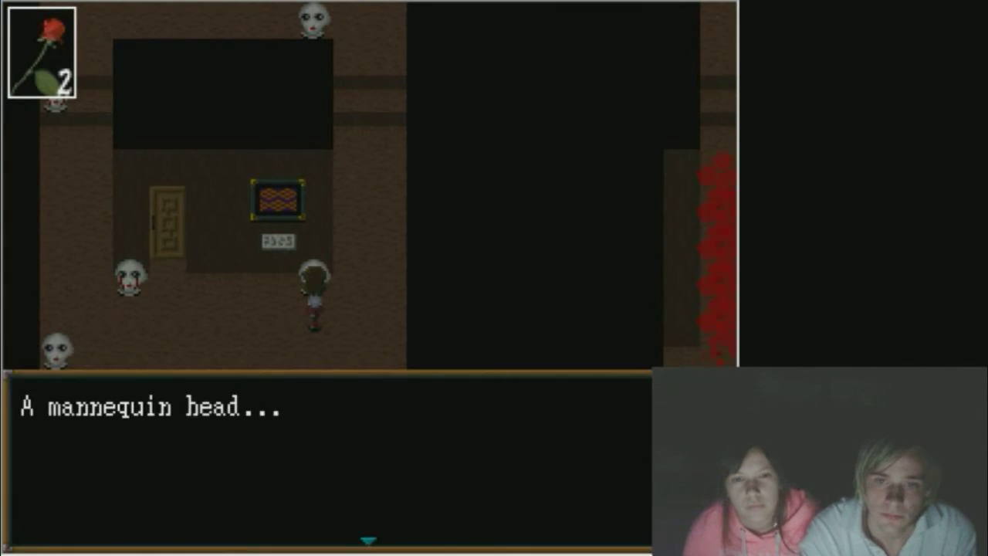
{"action": "key", "text": "z"}
{"action": "key", "text": "Left"}
{"action": "key", "text": "Up"}
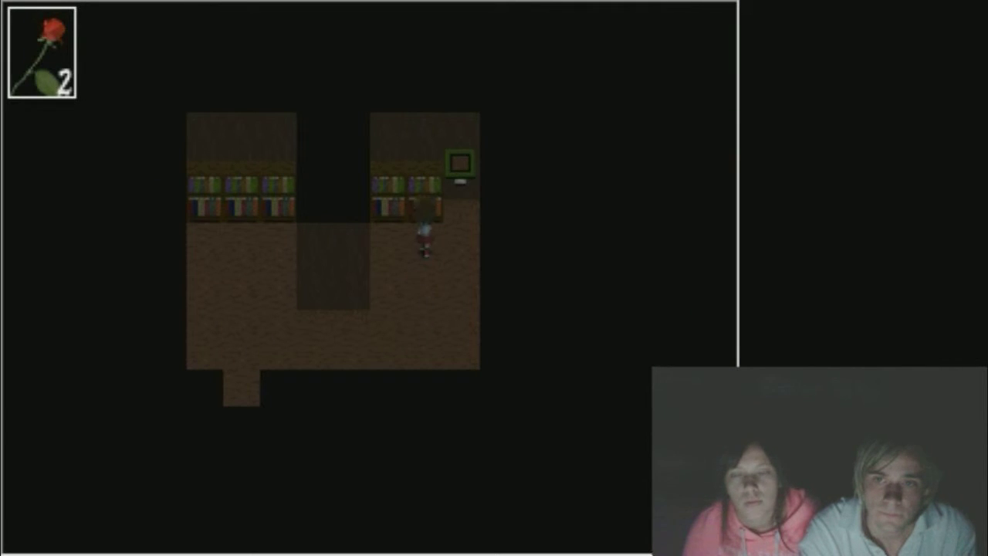
- Examine the A Lone Keyhole painting twice
{"action": "key", "text": "z"}
{"action": "key", "text": "z"}
{"action": "key", "text": "z"}
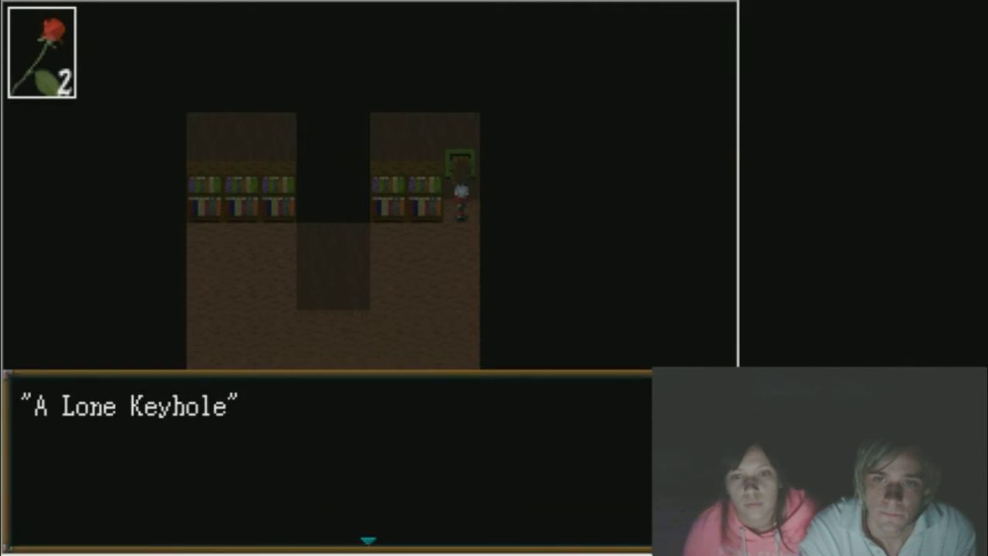
{"action": "key", "text": "z"}
{"action": "key", "text": "z"}
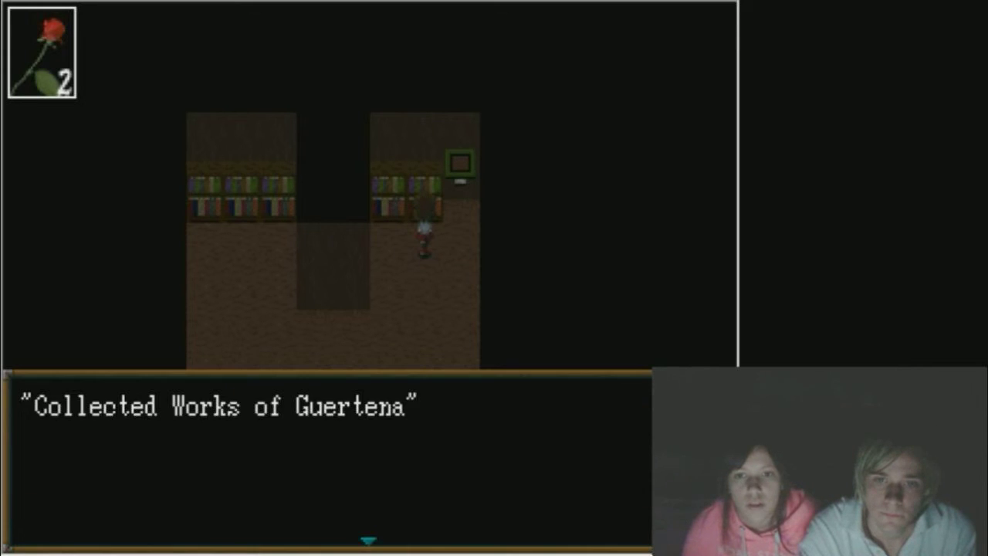
{"action": "key", "text": "z"}
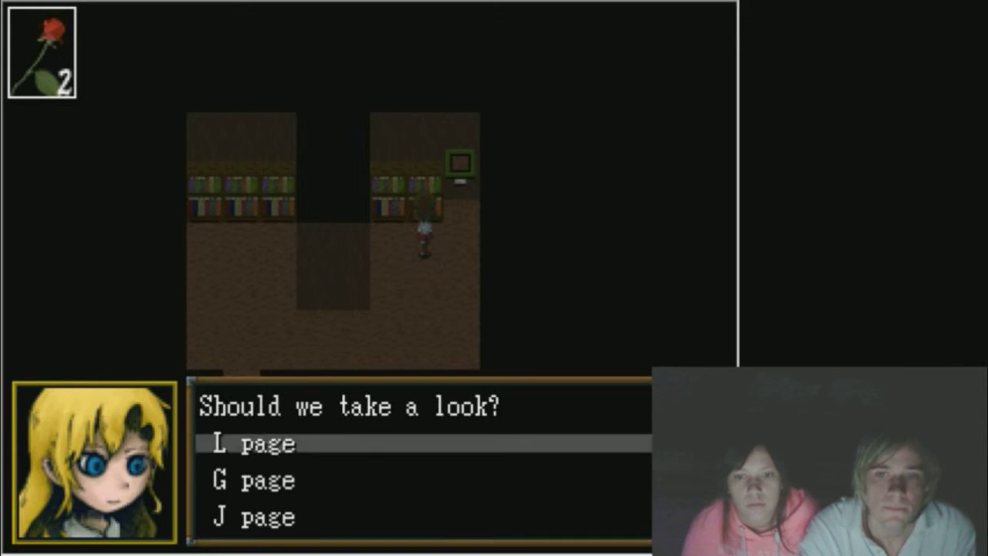
- Read The Lady in Red entry on the L page of Collected Works of Guertena
{"action": "key", "text": "Up"}
{"action": "key", "text": "Down"}
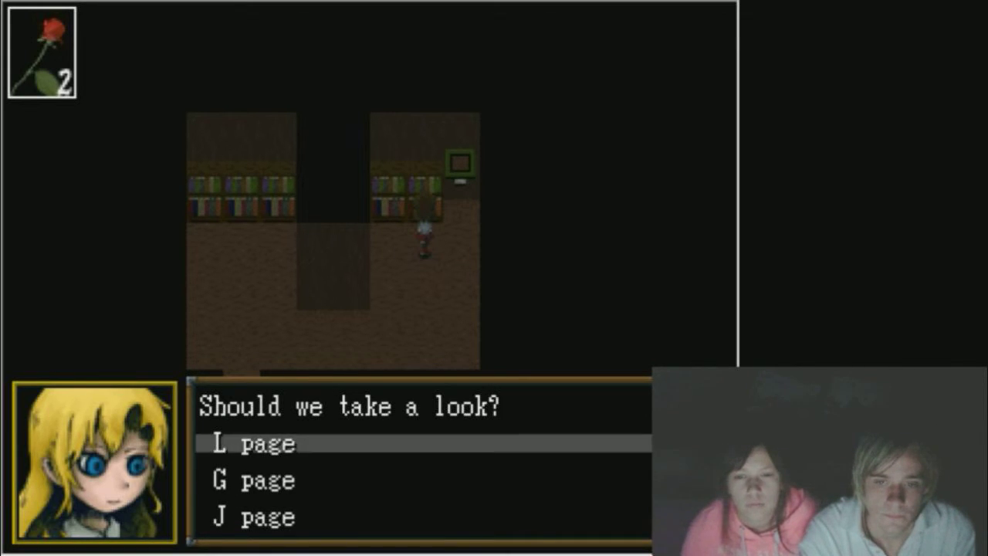
{"action": "key", "text": "Down"}
{"action": "key", "text": "Up"}
{"action": "key", "text": "z"}
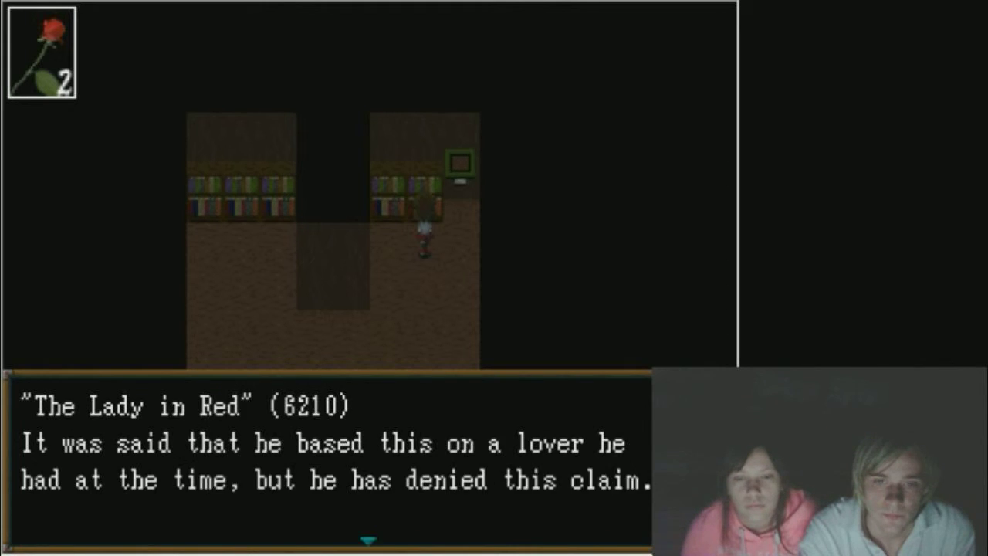
{"action": "key", "text": "z"}
{"action": "key", "text": "z"}
{"action": "key", "text": "z"}
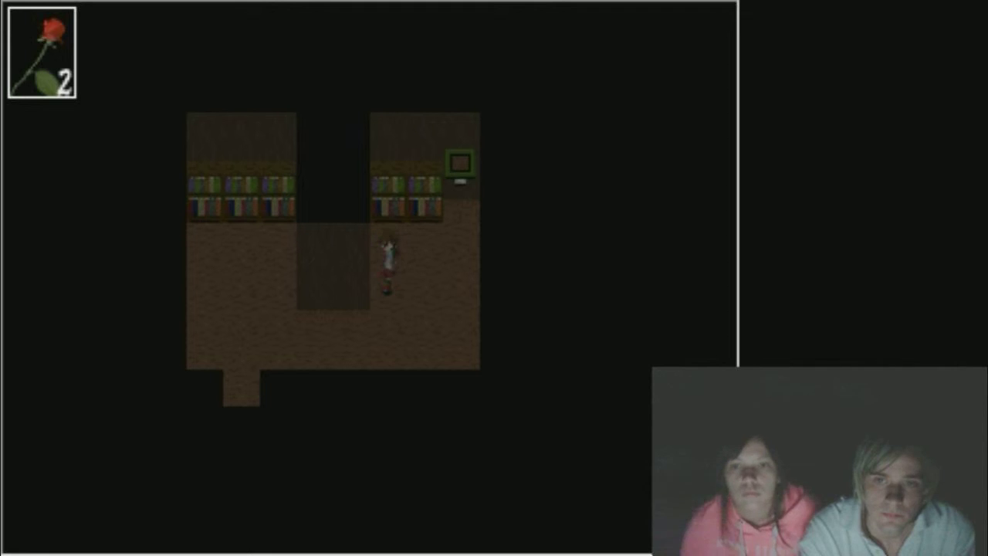
- Read the book A Girl's Demise through to the end, then walk left
{"action": "key", "text": "z"}
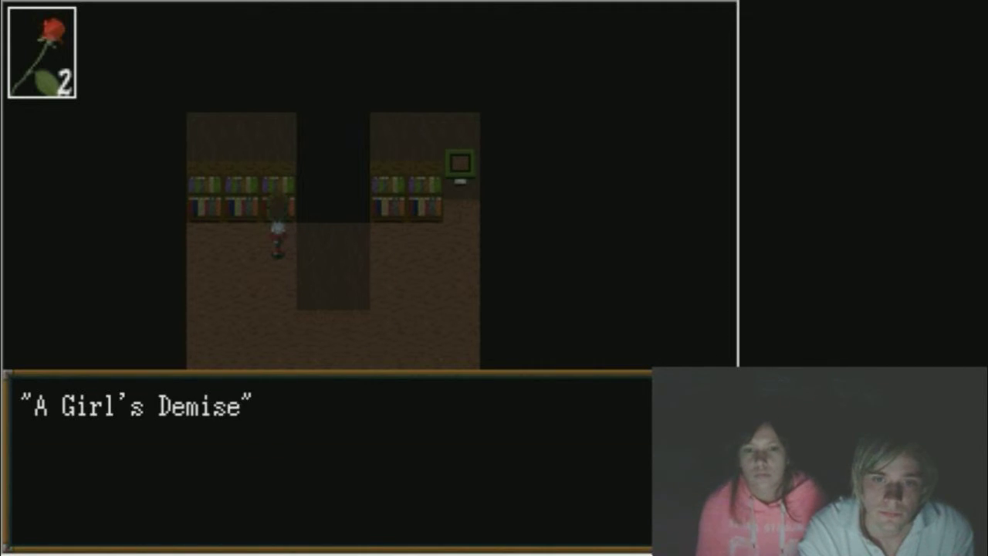
{"action": "key", "text": "z"}
{"action": "key", "text": "z"}
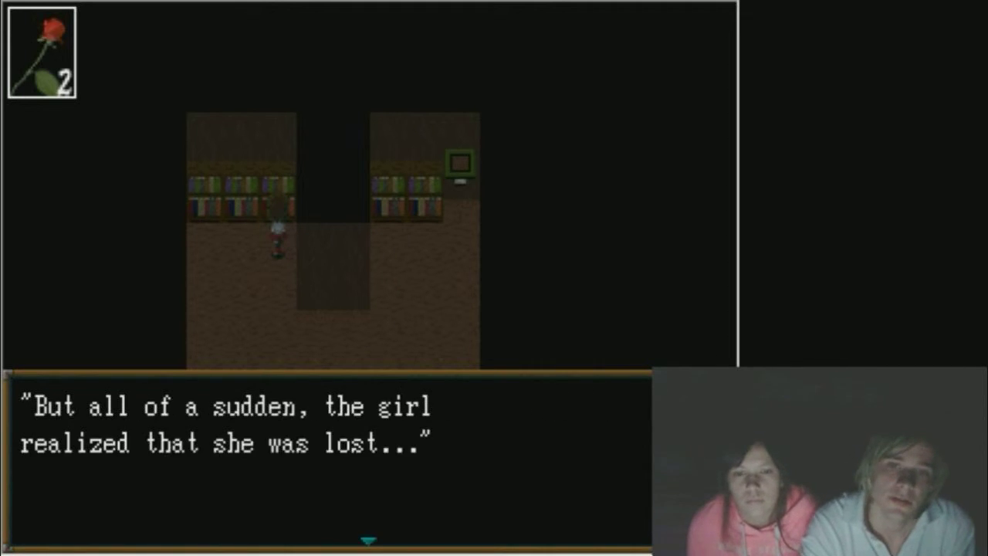
{"action": "key", "text": "z"}
{"action": "key", "text": "z"}
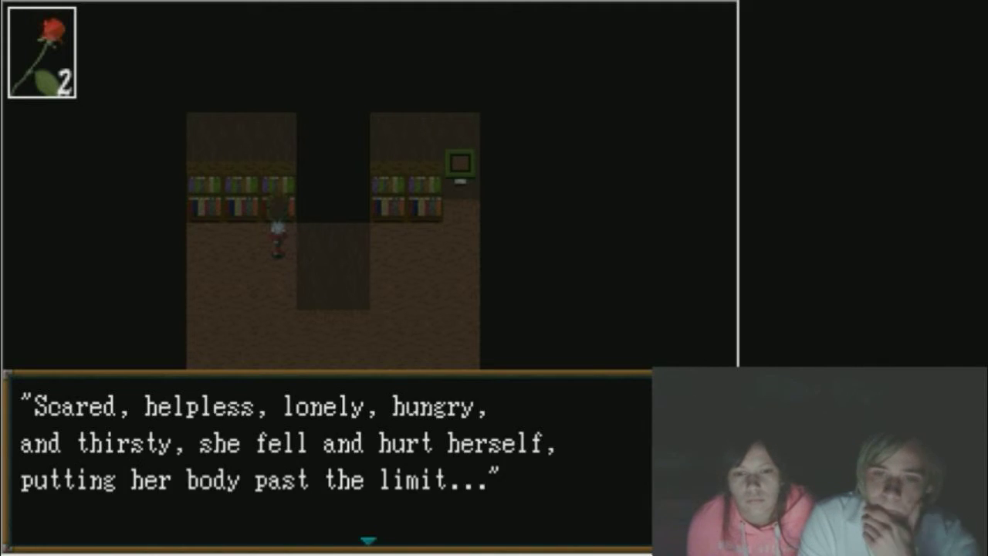
{"action": "key", "text": "z"}
{"action": "key", "text": "z"}
{"action": "key", "text": "Left"}
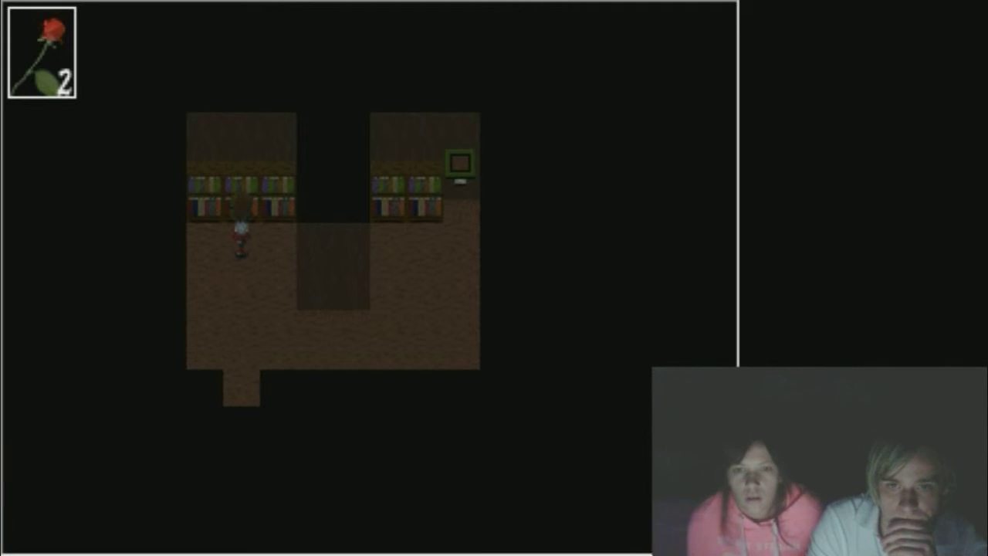
{"action": "key", "text": "Left"}
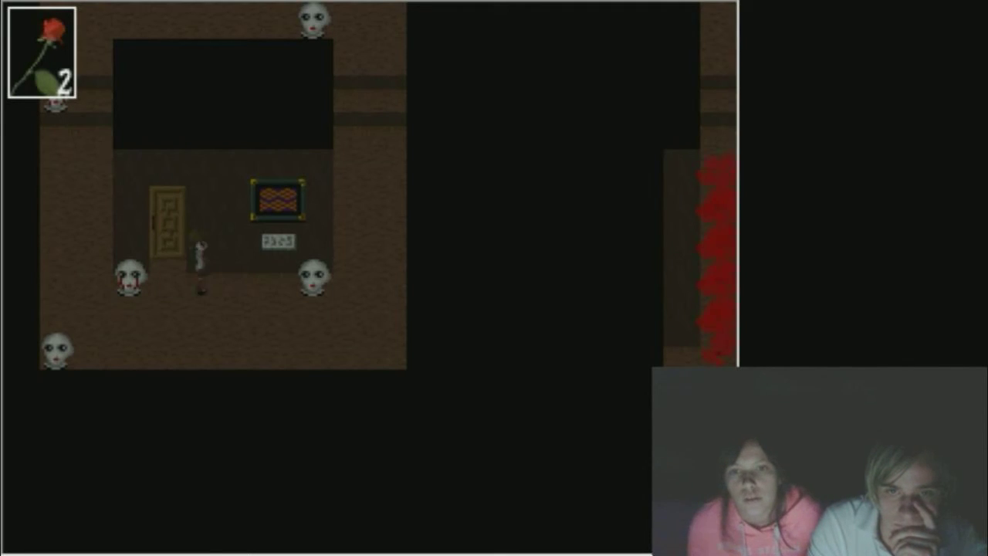
- Leave the bookshelf room and find the vase on its stand empty
{"action": "key", "text": "Right"}
{"action": "key", "text": "Right"}
{"action": "key", "text": "Up"}
{"action": "key", "text": "Up"}
{"action": "key", "text": "Up"}
{"action": "key", "text": "Up"}
{"action": "key", "text": "Up"}
{"action": "key", "text": "Up"}
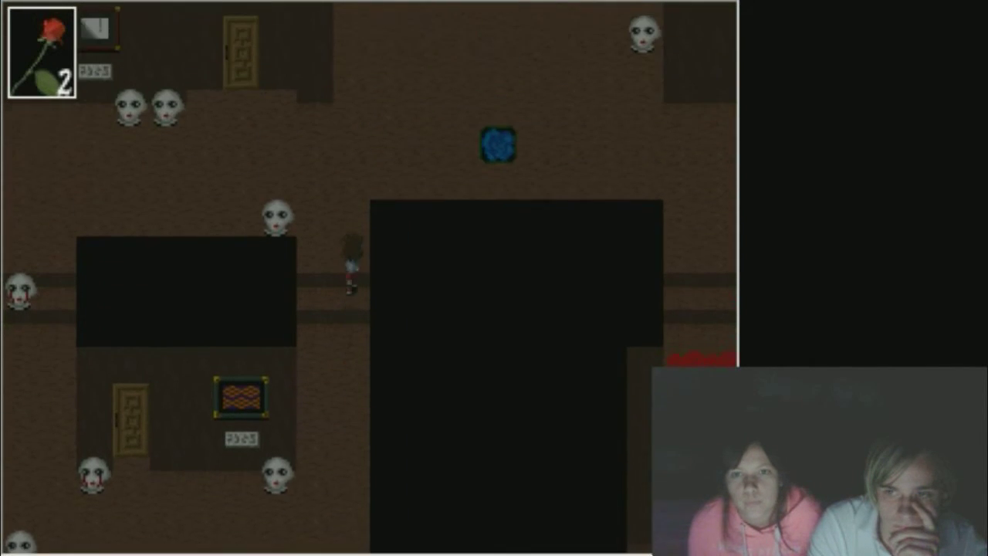
{"action": "key", "text": "Up"}
{"action": "key", "text": "Up"}
{"action": "key", "text": "Right"}
{"action": "key", "text": "Right"}
{"action": "key", "text": "Right"}
{"action": "key", "text": "Right"}
{"action": "key", "text": "Right"}
{"action": "key", "text": "Up"}
{"action": "key", "text": "Up"}
{"action": "key", "text": "Up"}
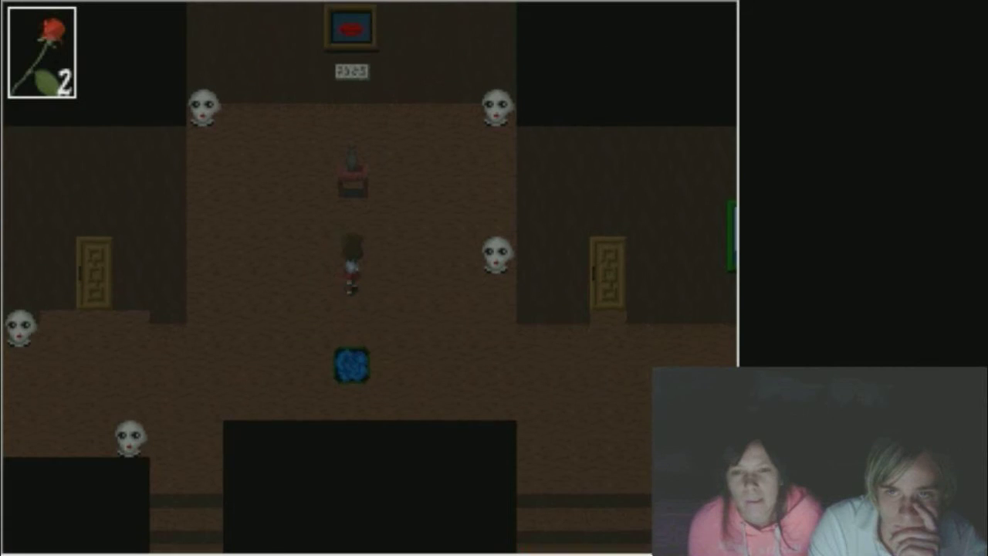
{"action": "key", "text": "Up"}
{"action": "key", "text": "Up"}
{"action": "key", "text": "Return"}
{"action": "key", "text": "Down"}
{"action": "key", "text": "Down"}
{"action": "key", "text": "Down"}
{"action": "key", "text": "Down"}
- Reread the Fisherman painting plaque and find the neighbouring door locked
{"action": "key", "text": "Right"}
{"action": "key", "text": "Right"}
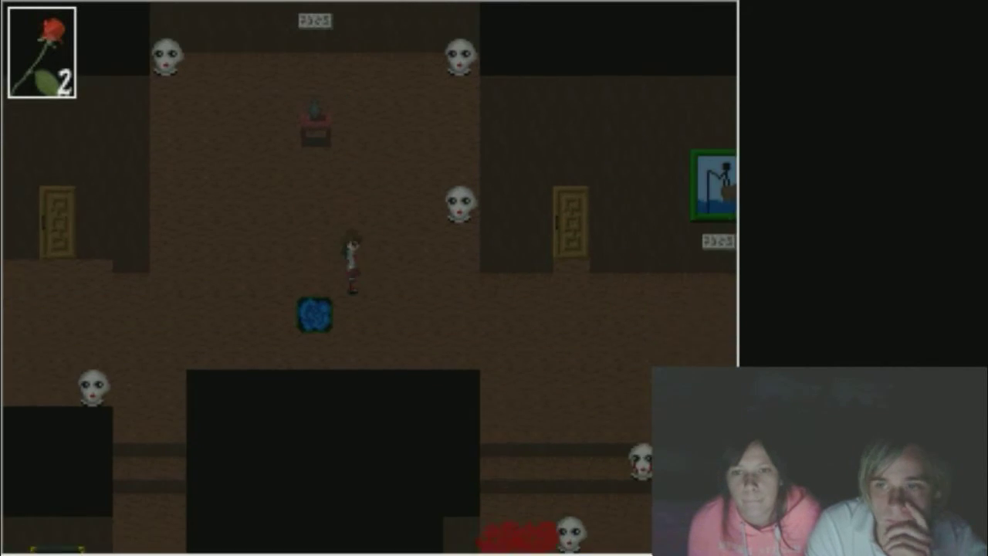
{"action": "key", "text": "Right"}
{"action": "key", "text": "Right"}
{"action": "key", "text": "Right"}
{"action": "key", "text": "Right"}
{"action": "key", "text": "Right"}
{"action": "key", "text": "Right"}
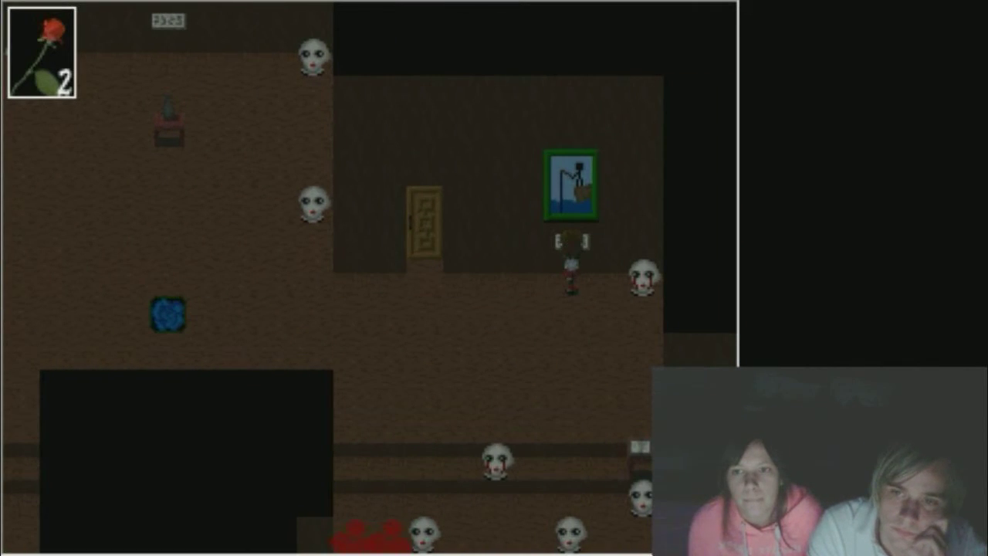
{"action": "key", "text": "Return"}
{"action": "key", "text": "Return"}
{"action": "key", "text": "Return"}
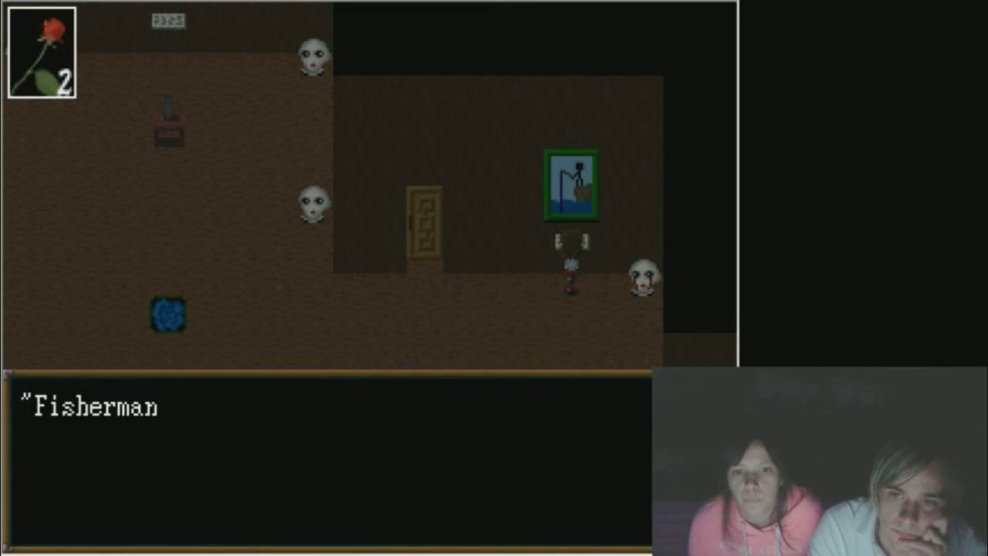
{"action": "key", "text": "Return"}
{"action": "key", "text": "Return"}
{"action": "key", "text": "Return"}
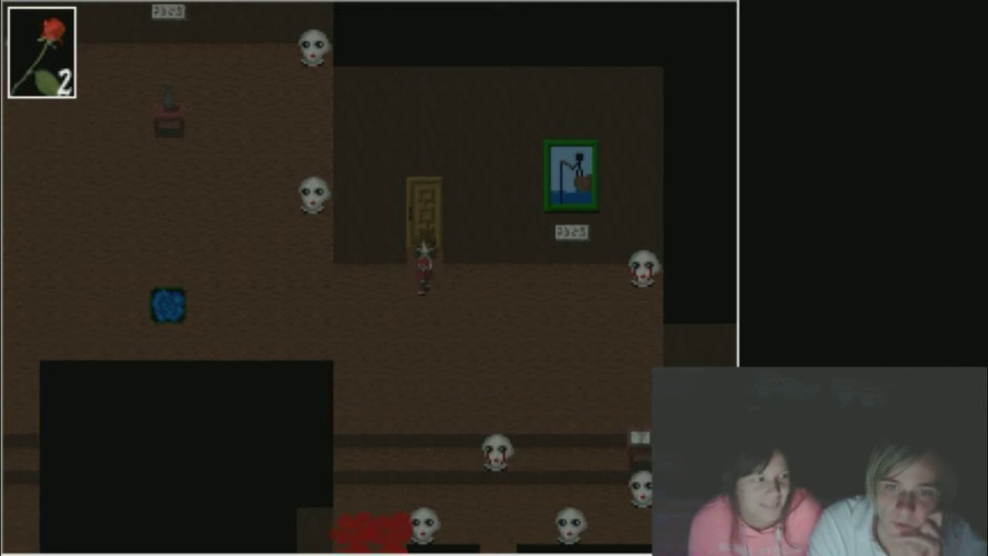
{"action": "key", "text": "Down"}
{"action": "key", "text": "Down"}
{"action": "key", "text": "Right"}
{"action": "key", "text": "Right"}
{"action": "key", "text": "Right"}
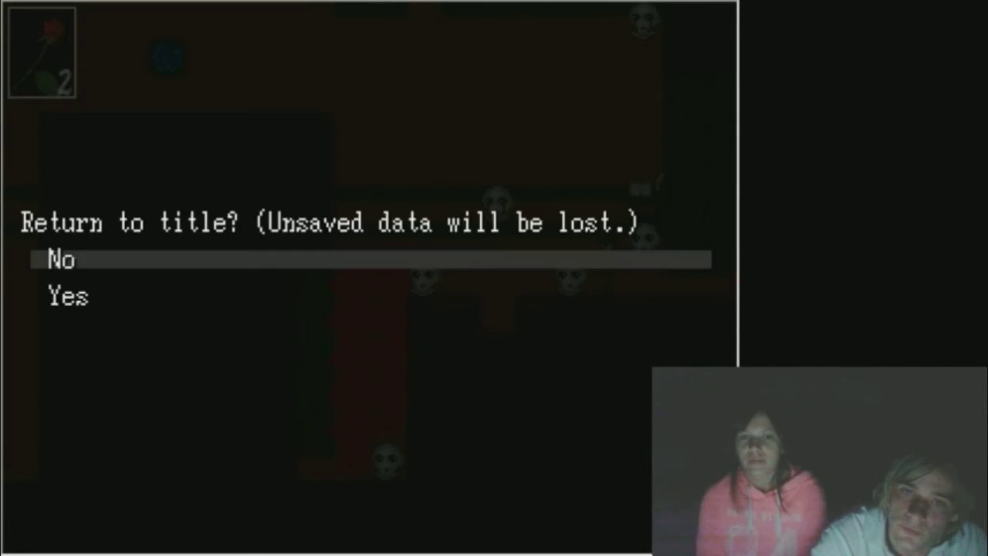
- Cancel the return-to-title prompt and enter the silhouette-portrait room through the south passage
{"action": "key", "text": "Return"}
{"action": "key", "text": "Left"}
{"action": "key", "text": "Left"}
{"action": "key", "text": "Up"}
{"action": "key", "text": "Left"}
{"action": "key", "text": "Down"}
{"action": "key", "text": "Down"}
{"action": "key", "text": "Down"}
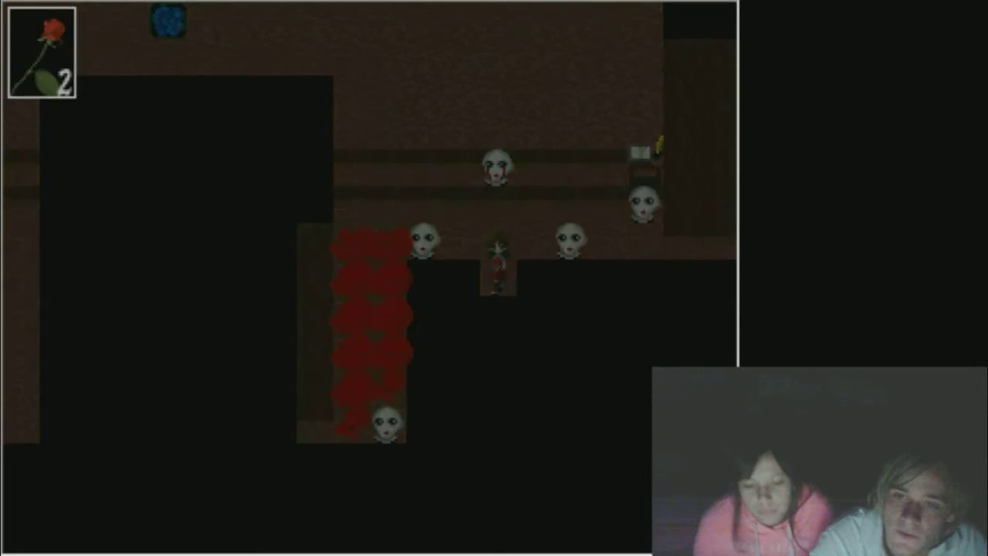
- Walk down the corridor and inspect the rolling mannequin head twice
{"action": "key", "text": "Down"}
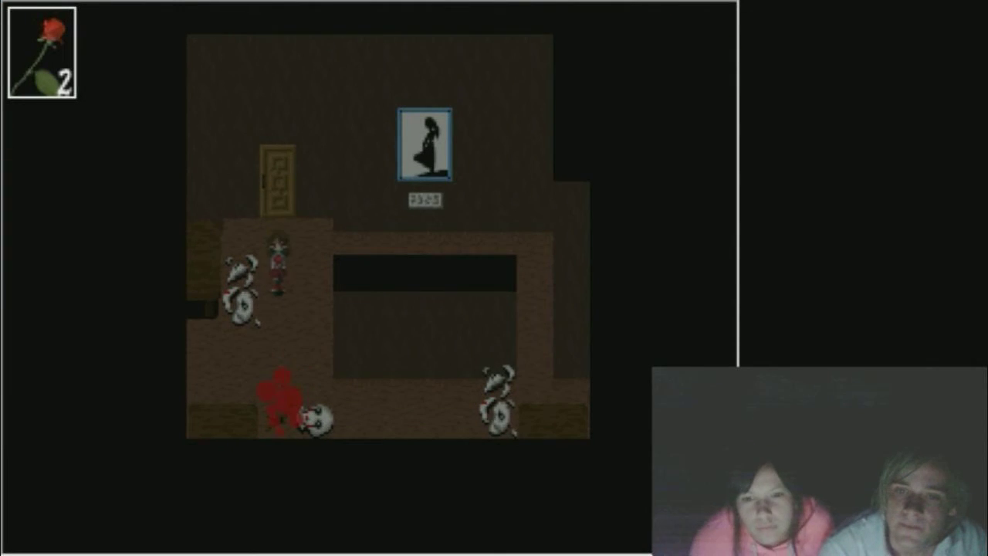
{"action": "key", "text": "Down"}
{"action": "key", "text": "Down"}
{"action": "key", "text": "Up"}
{"action": "key", "text": "Up"}
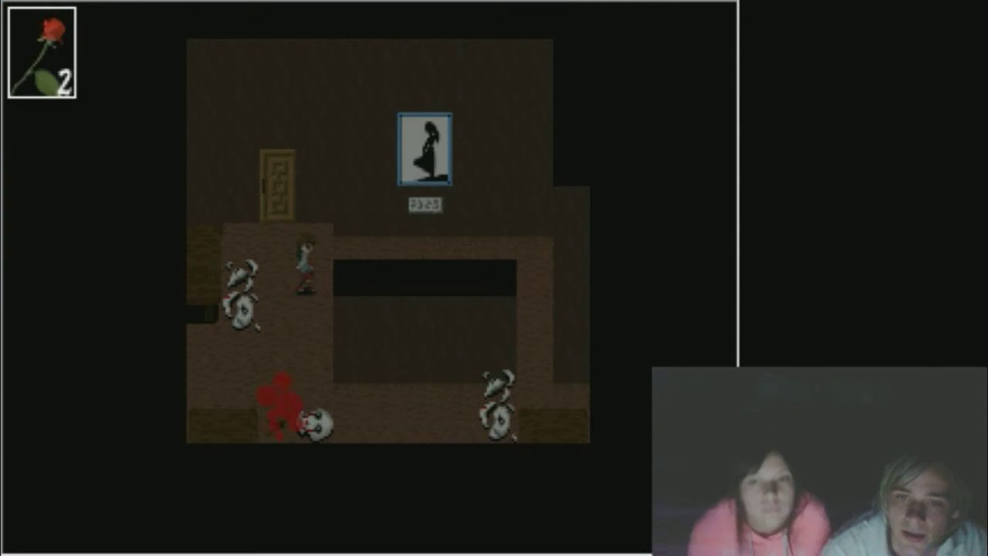
{"action": "key", "text": "Down"}
{"action": "key", "text": "Down"}
{"action": "key", "text": "Down"}
{"action": "key", "text": "Down"}
{"action": "key", "text": "Return"}
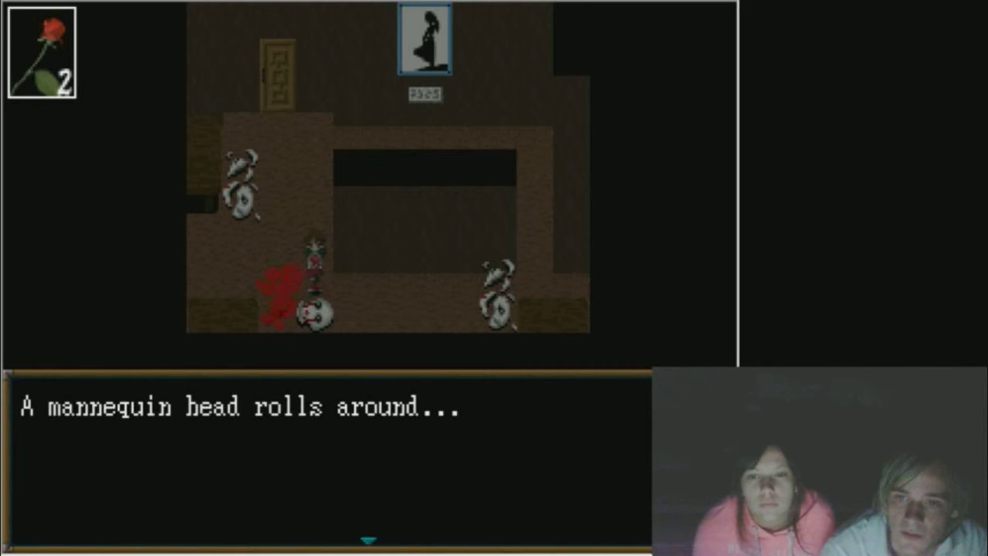
{"action": "key", "text": "Return"}
{"action": "key", "text": "Return"}
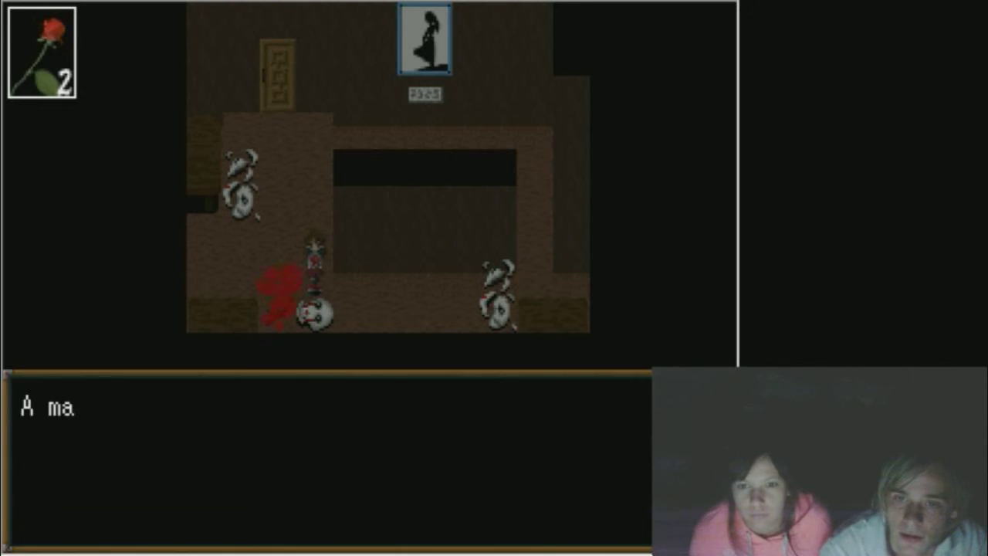
{"action": "key", "text": "Return"}
- Walk along the corridor toward the heads, backing out of the return-to-title prompt
{"action": "key", "text": "Up"}
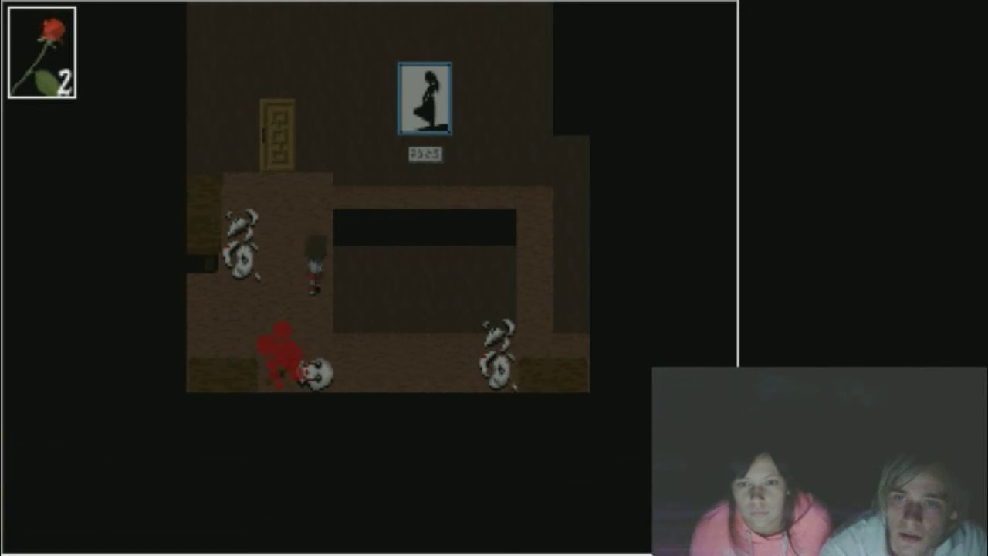
{"action": "key", "text": "Right"}
{"action": "key", "text": "Down"}
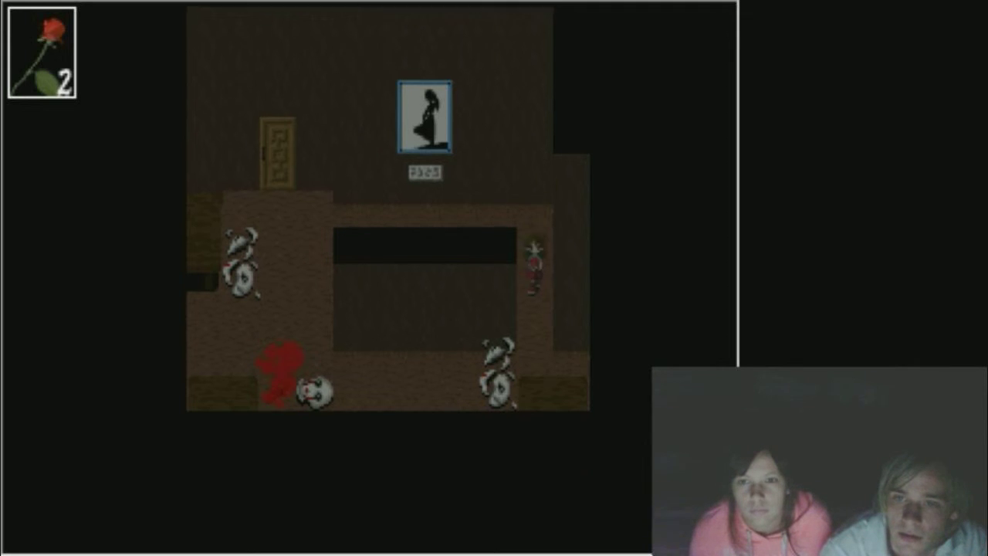
{"action": "key", "text": "Down"}
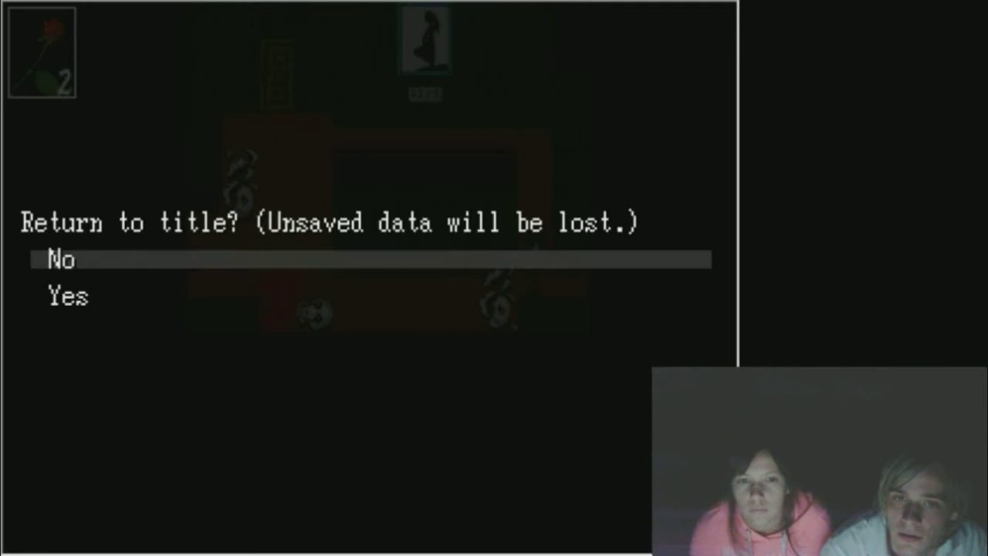
{"action": "key", "text": "Return"}
{"action": "key", "text": "Return"}
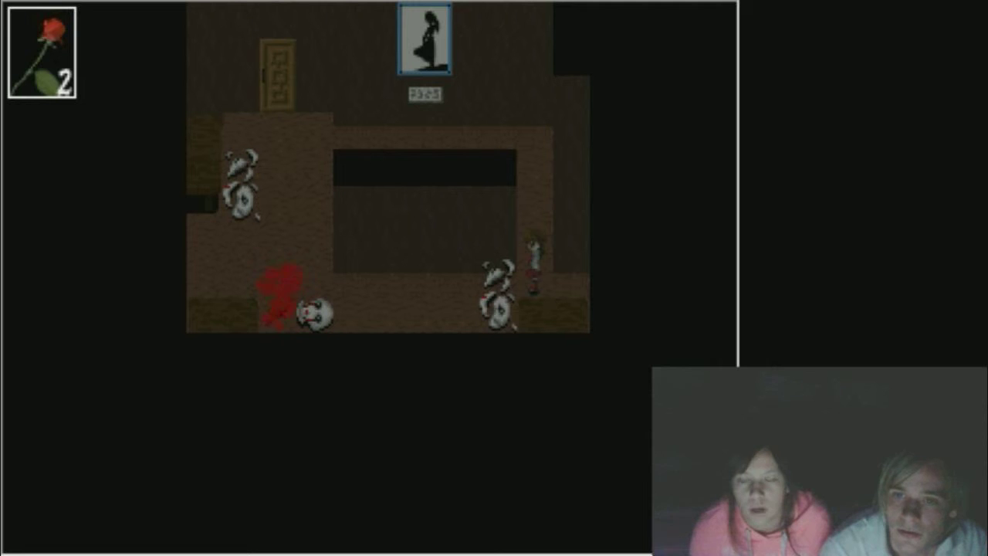
- Go up toward the portrait, then down the left corridor to re-examine the mannequin head
{"action": "key", "text": "Up"}
{"action": "key", "text": "Up"}
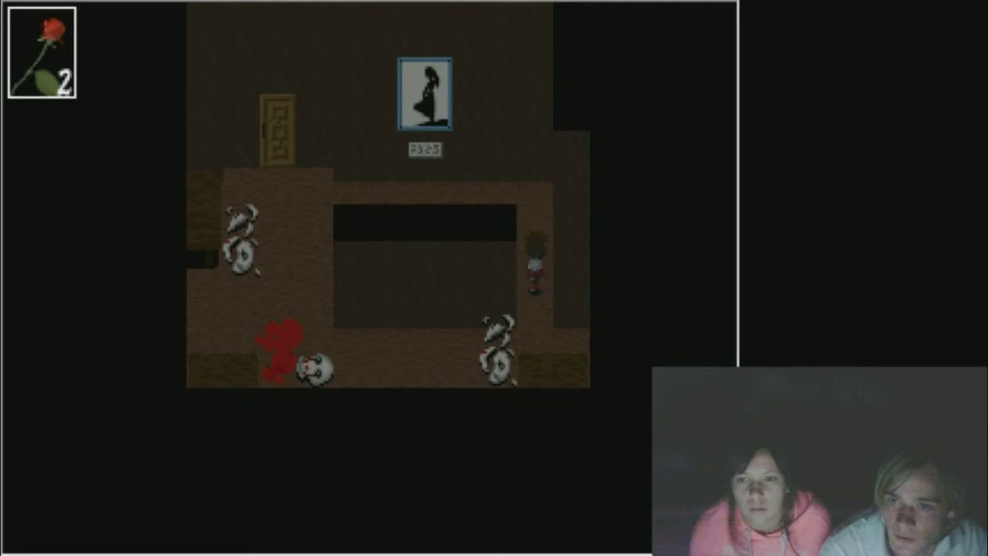
{"action": "key", "text": "Up"}
{"action": "key", "text": "Up"}
{"action": "key", "text": "Up"}
{"action": "key", "text": "Left"}
{"action": "key", "text": "Left"}
{"action": "key", "text": "Left"}
{"action": "key", "text": "Down"}
{"action": "key", "text": "Down"}
{"action": "key", "text": "Down"}
{"action": "key", "text": "Down"}
{"action": "key", "text": "Down"}
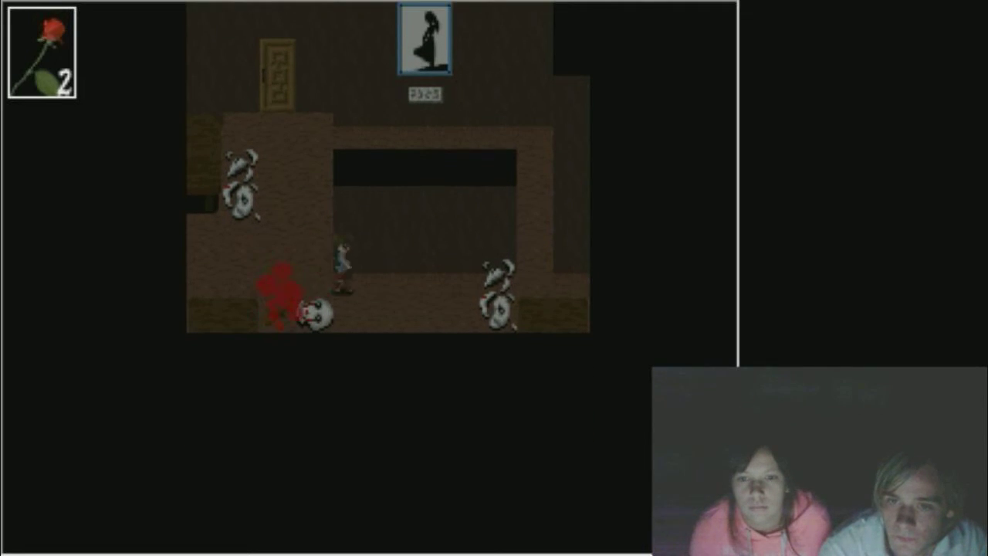
{"action": "key", "text": "Return"}
{"action": "key", "text": "Return"}
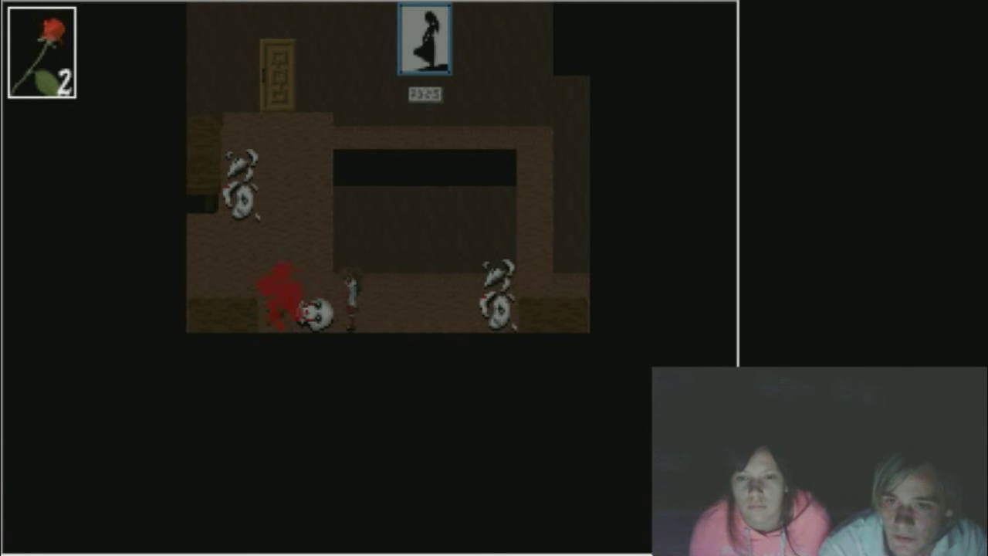
{"action": "key", "text": "Return"}
{"action": "key", "text": "Return"}
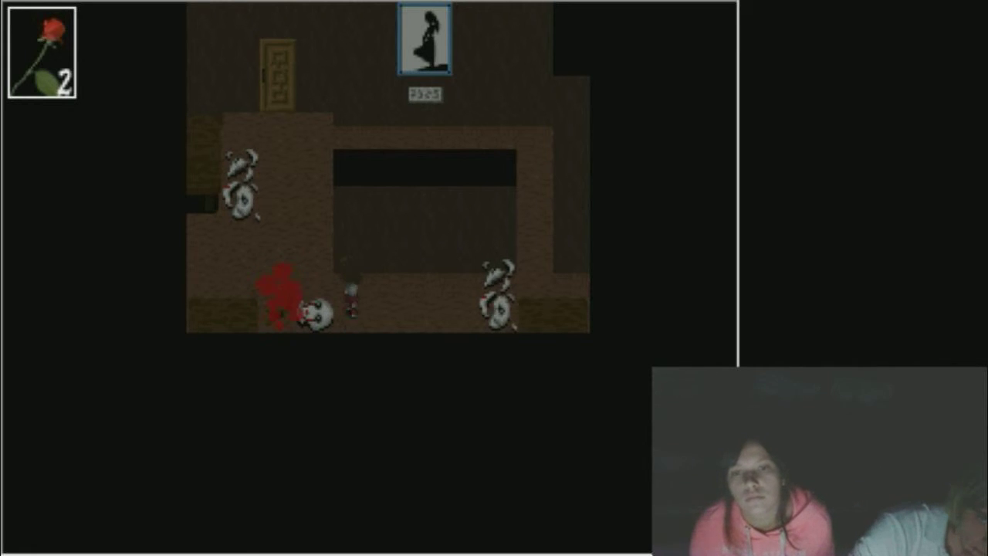
- Read the Lady Without Her Umbrella caption and enter the doll-head room
{"action": "key", "text": "Up"}
{"action": "key", "text": "Left"}
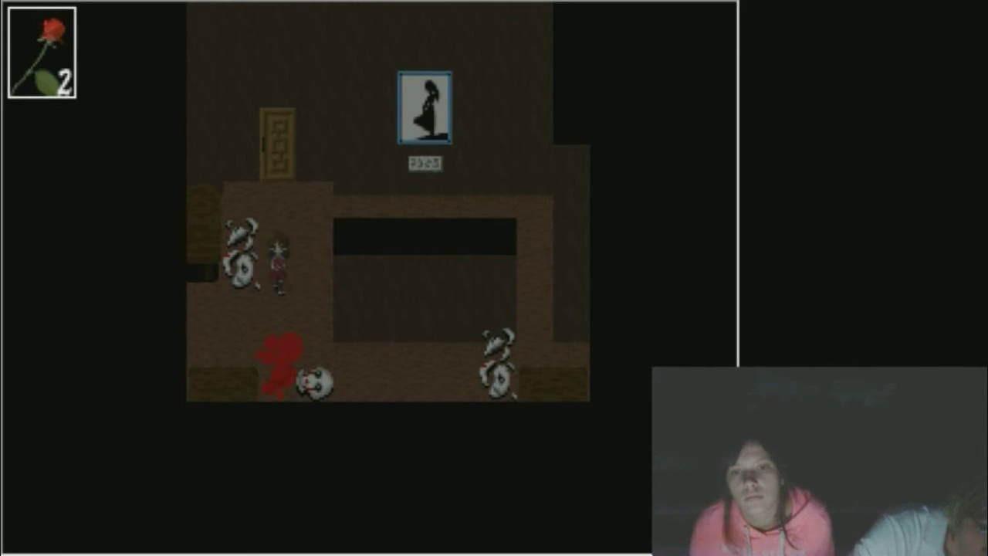
{"action": "key", "text": "Down"}
{"action": "key", "text": "Left"}
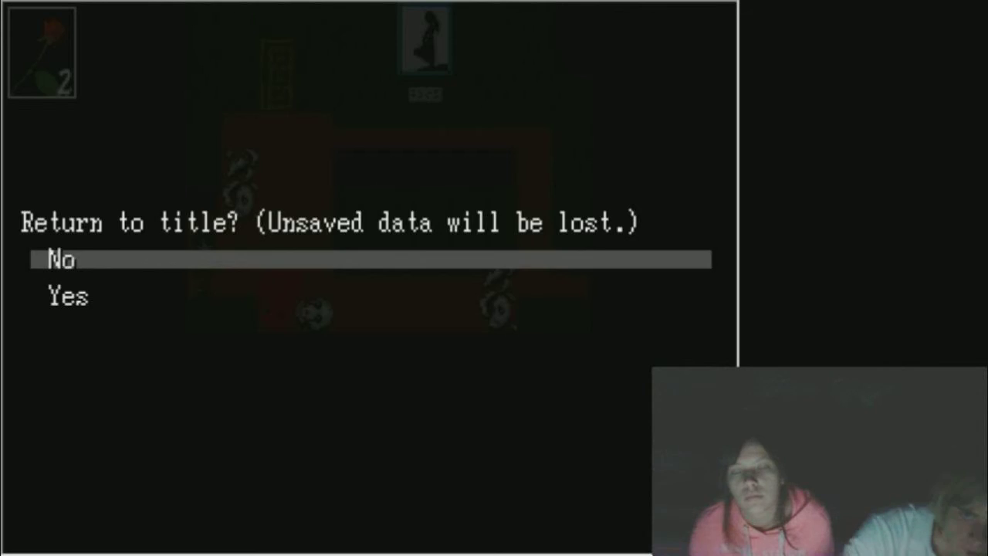
{"action": "key", "text": "Return"}
{"action": "key", "text": "Up"}
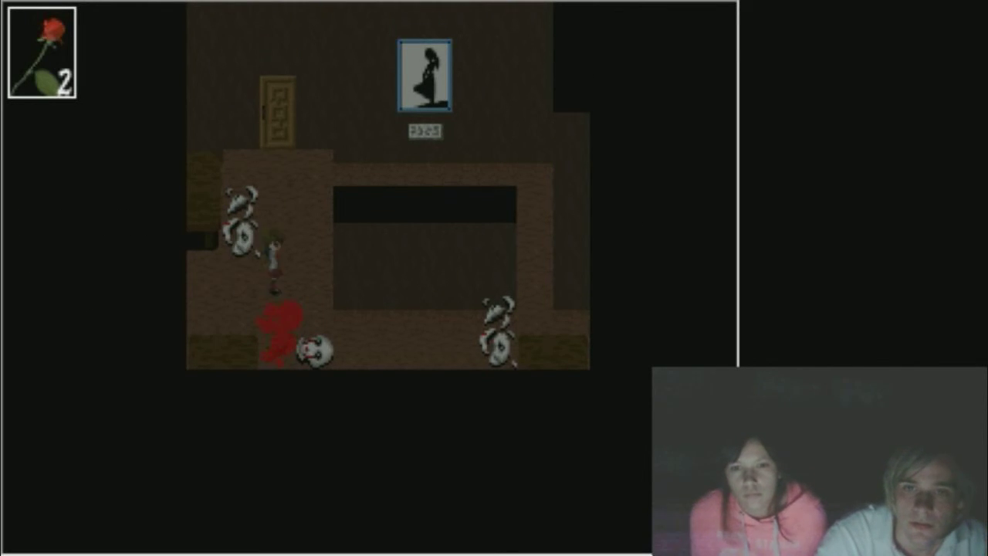
{"action": "key", "text": "Right"}
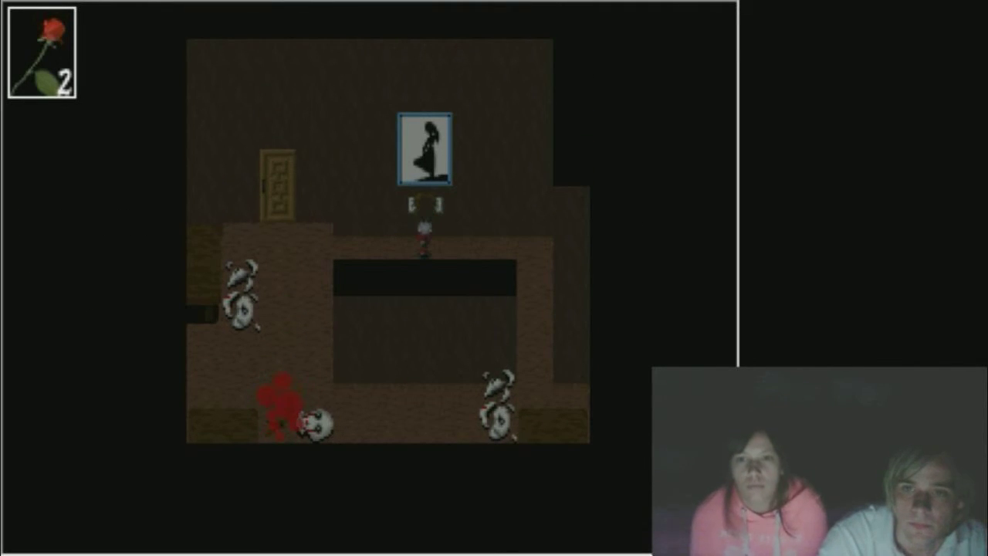
{"action": "key", "text": "Return"}
{"action": "key", "text": "Return"}
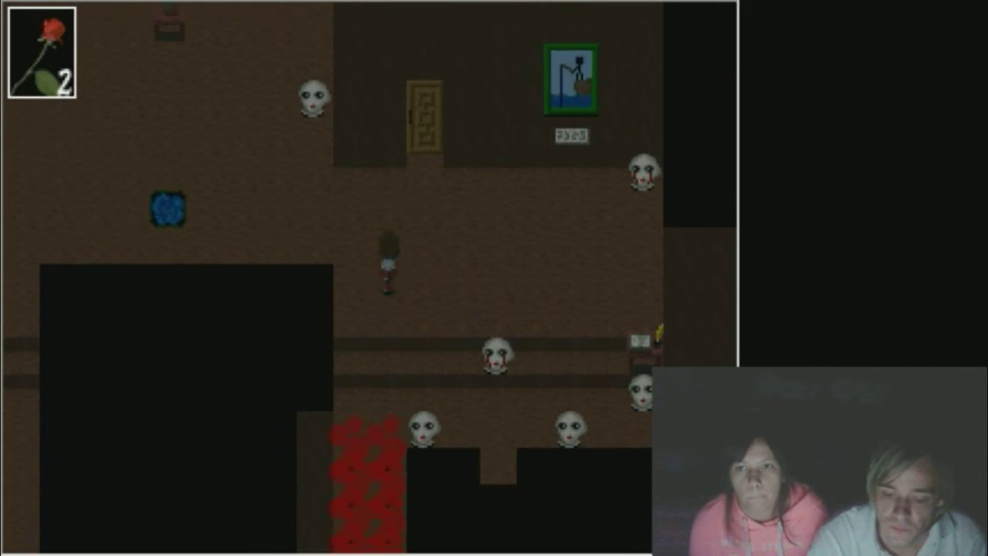
- Place Garry's blue rose in the gallery water vase, restoring it from 8 to 10 petals
{"action": "key", "text": "Up"}
{"action": "key", "text": "Left"}
{"action": "key", "text": "Left"}
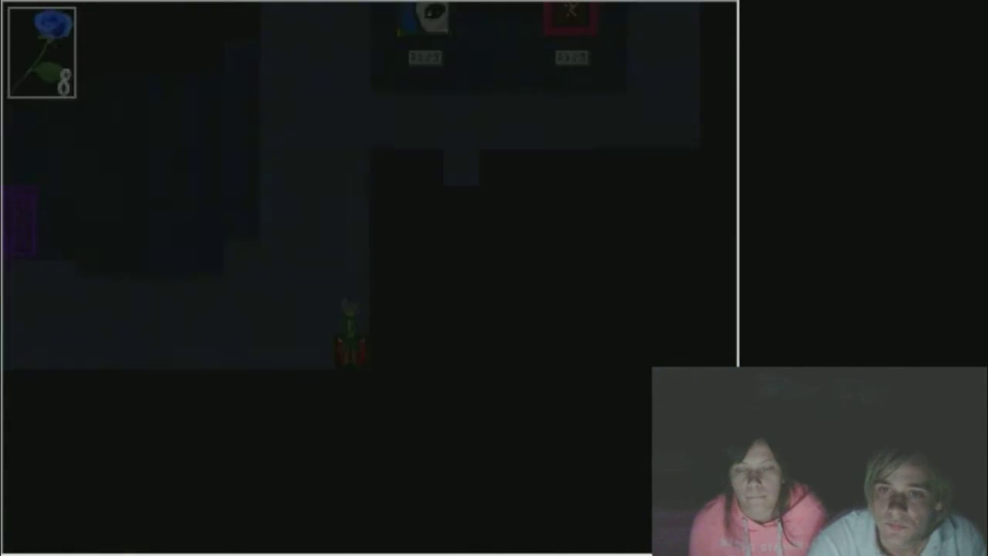
{"action": "key", "text": "Up"}
{"action": "key", "text": "Up"}
{"action": "key", "text": "Up"}
{"action": "key", "text": "Up"}
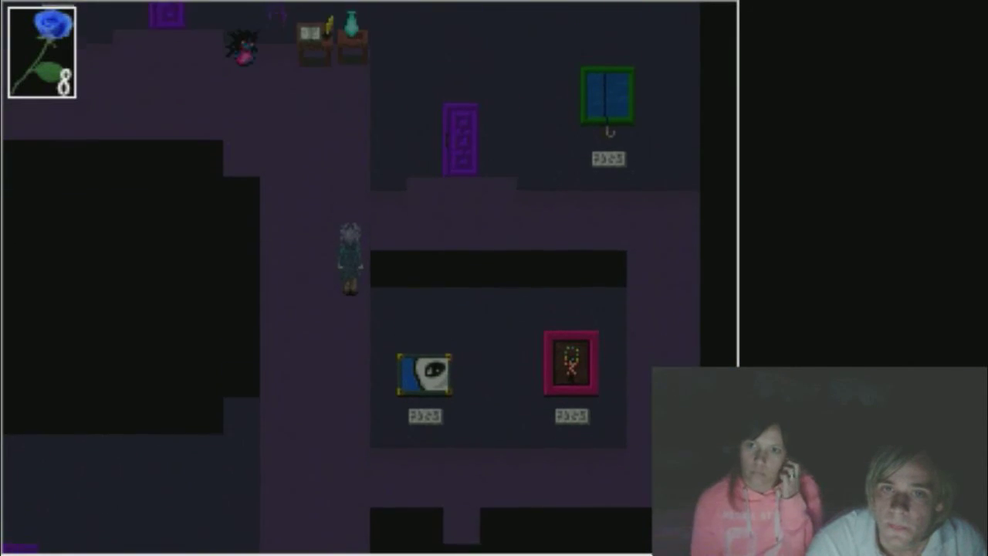
{"action": "key", "text": "Up"}
{"action": "key", "text": "Up"}
{"action": "key", "text": "Up"}
{"action": "key", "text": "z"}
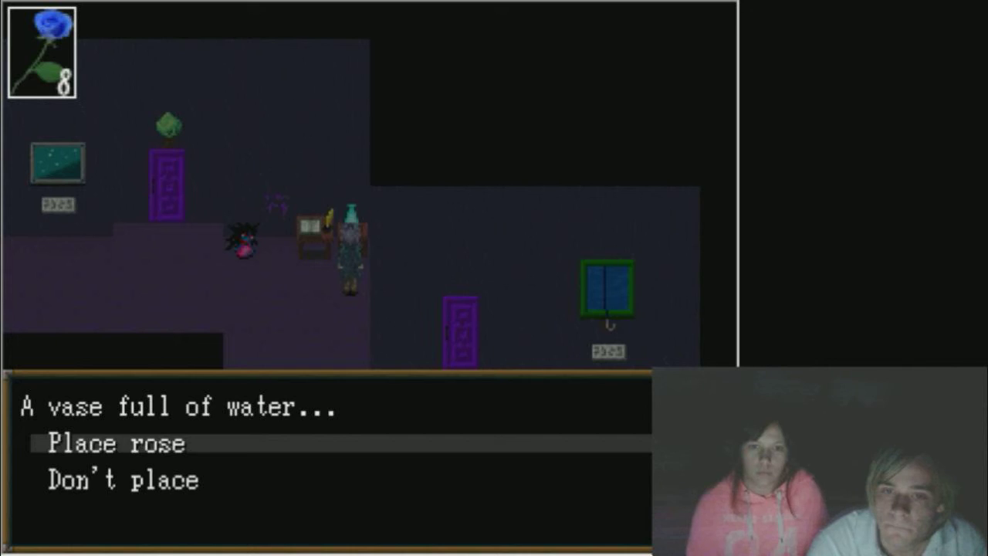
{"action": "key", "text": "Down"}
{"action": "key", "text": "z"}
{"action": "key", "text": "z"}
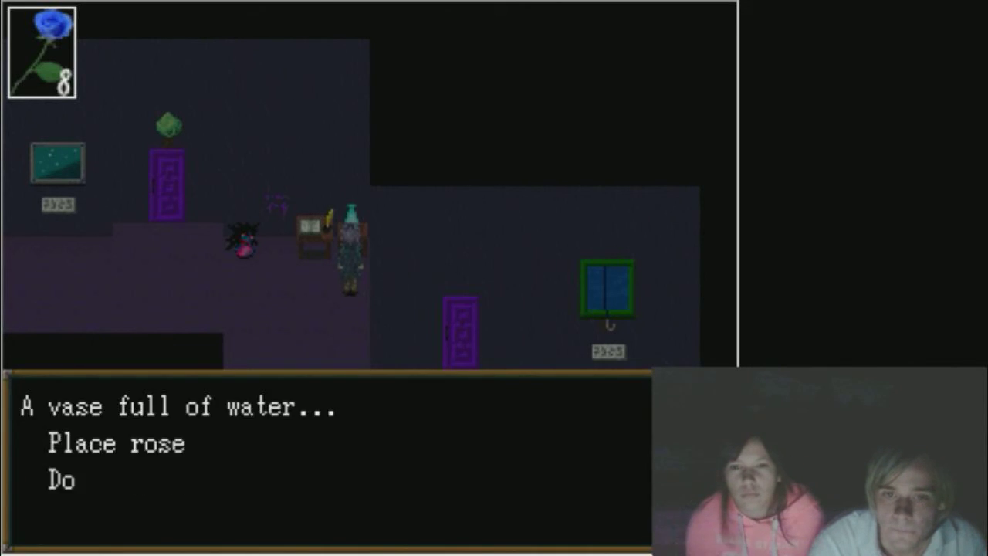
{"action": "key", "text": "z"}
{"action": "key", "text": "z"}
{"action": "key", "text": "z"}
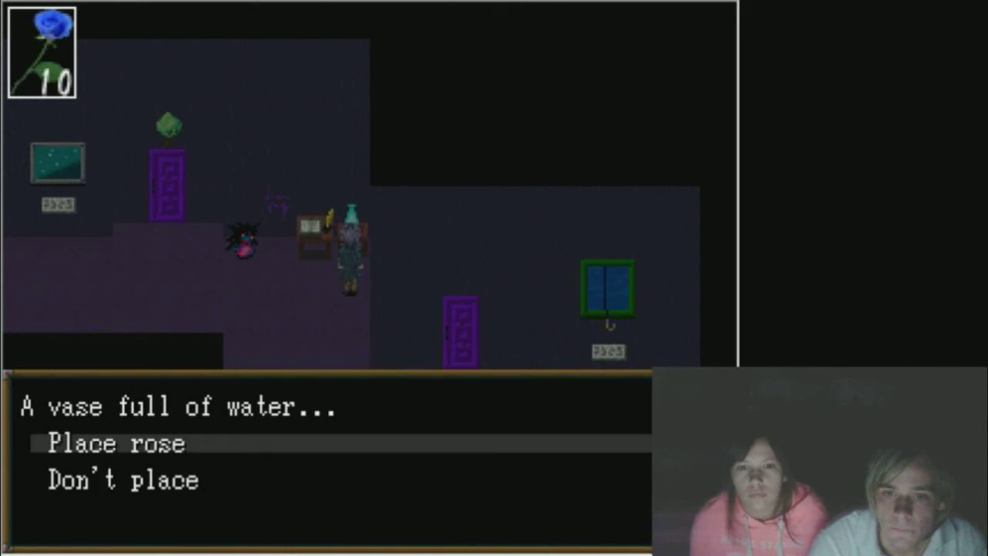
{"action": "key", "text": "z"}
{"action": "key", "text": "Down"}
{"action": "key", "text": "Down"}
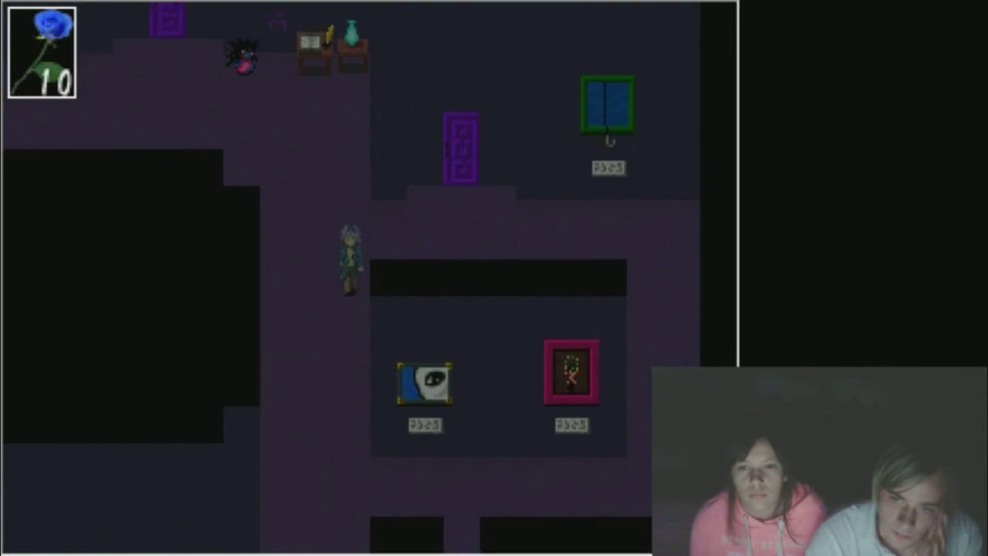
- Pick up the violet Ball of Paint in the red room, then head back to the gallery
{"action": "key", "text": "Right"}
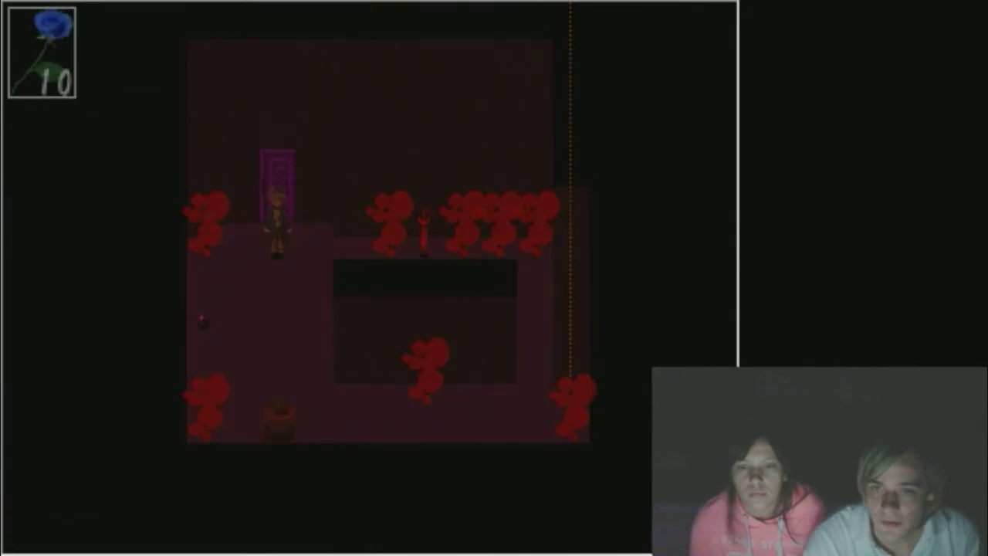
{"action": "key", "text": "Down"}
{"action": "key", "text": "Down"}
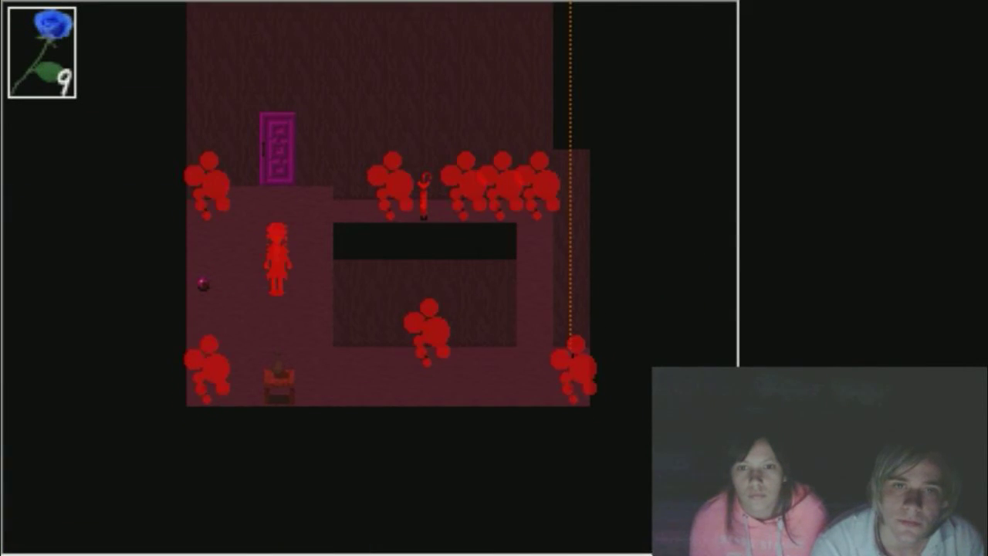
{"action": "key", "text": "z"}
{"action": "key", "text": "z"}
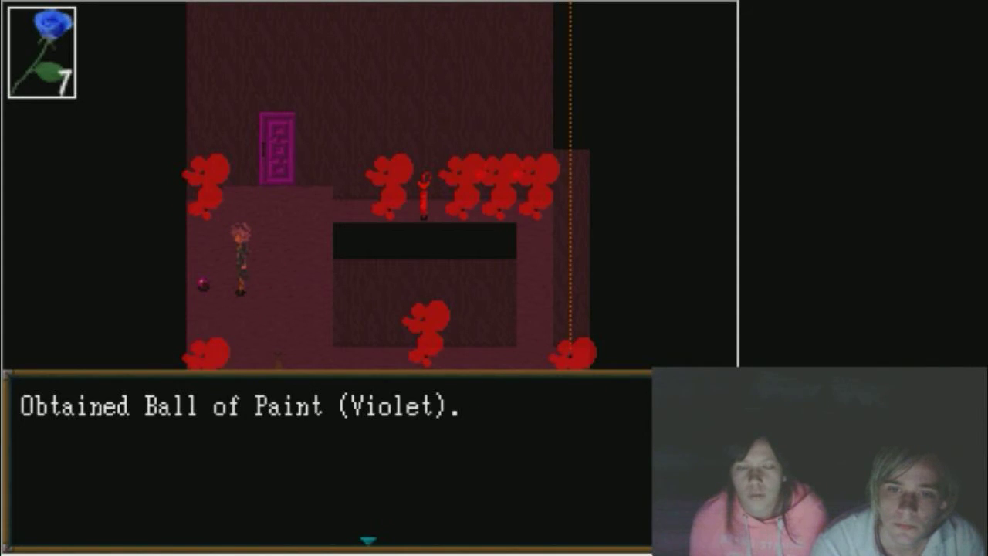
{"action": "key", "text": "z"}
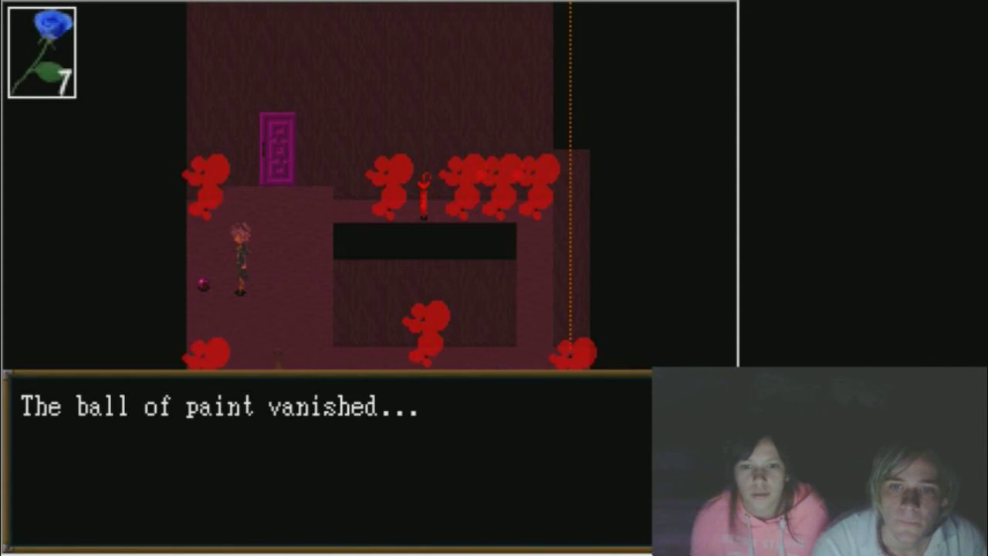
{"action": "key", "text": "z"}
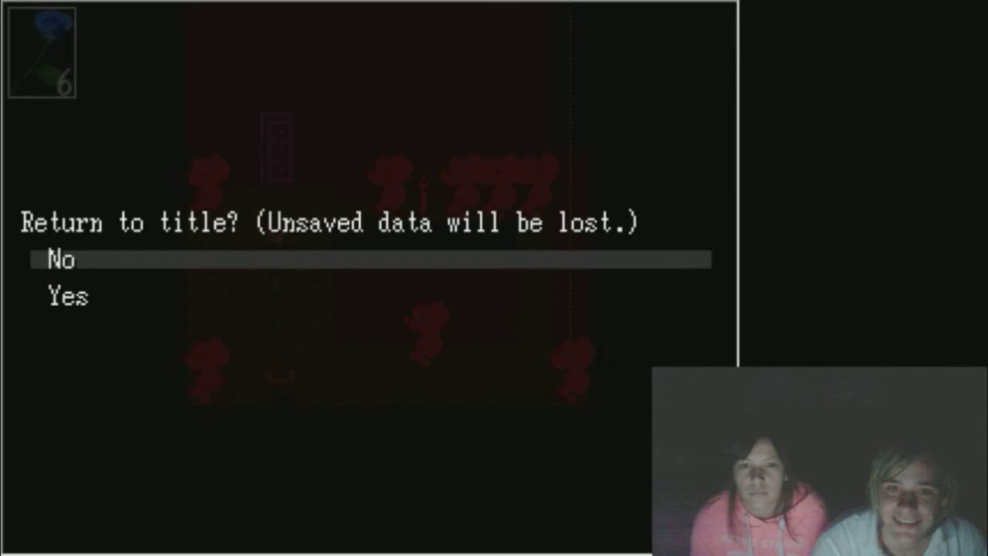
{"action": "key", "text": "z"}
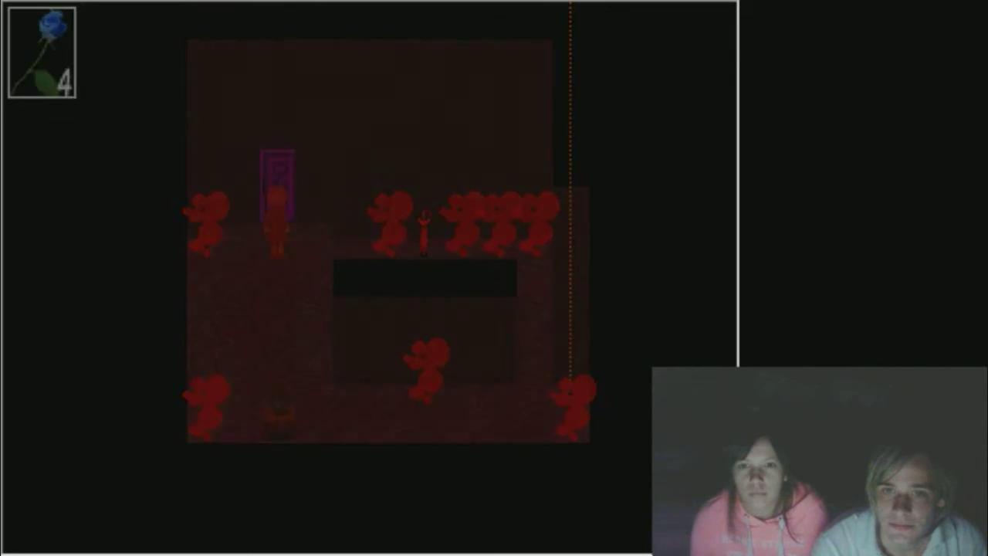
{"action": "key", "text": "Up"}
- Place the blue rose in the vase again to restore it to 10
{"action": "key", "text": "Left"}
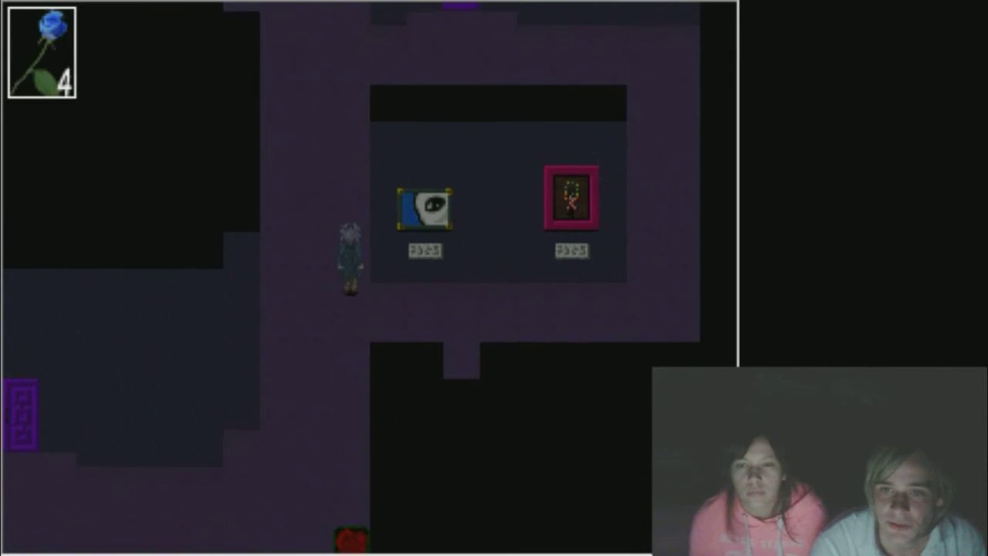
{"action": "key", "text": "Up"}
{"action": "key", "text": "z"}
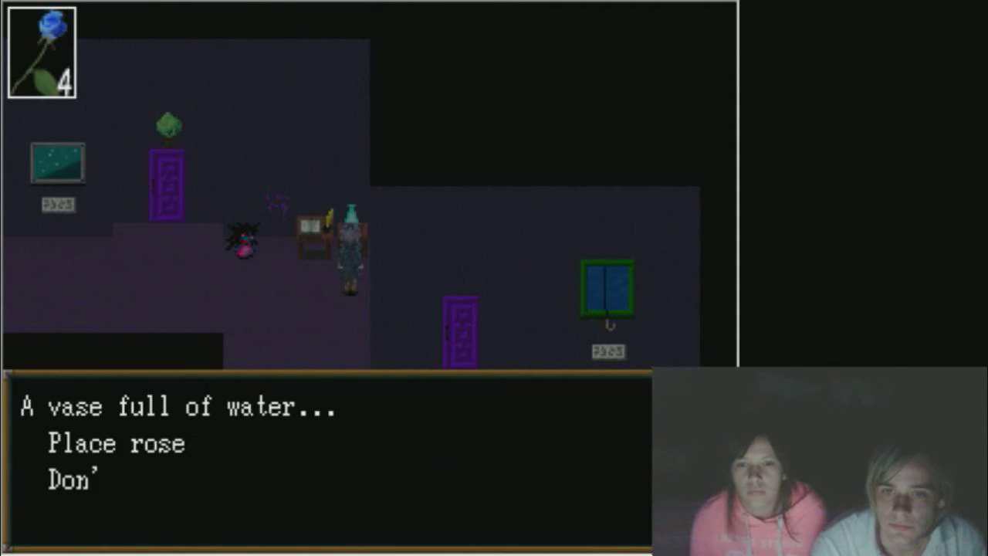
{"action": "key", "text": "z"}
{"action": "key", "text": "z"}
{"action": "key", "text": "Down"}
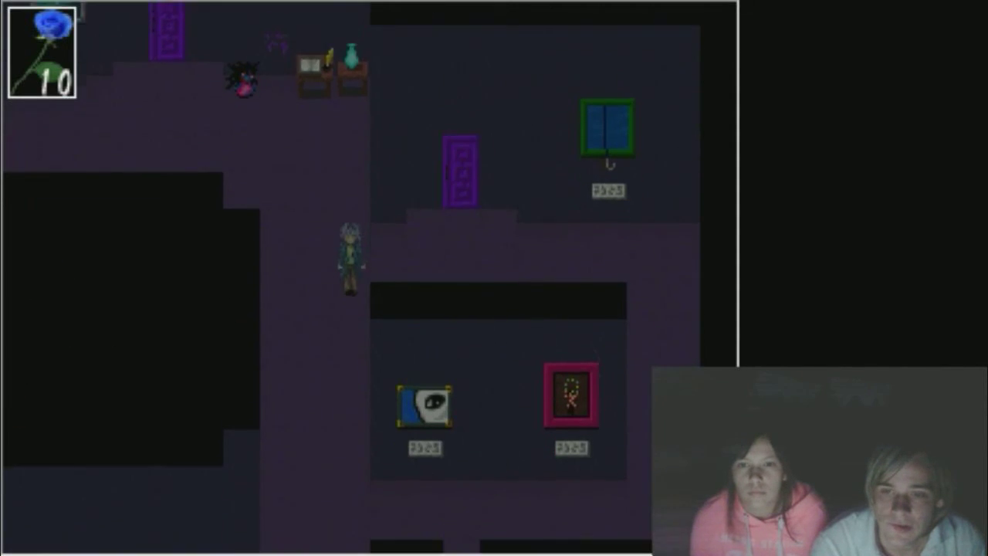
- Walk up to the desk and check the save book without saving
{"action": "key", "text": "Down"}
{"action": "key", "text": "Left"}
{"action": "key", "text": "Up"}
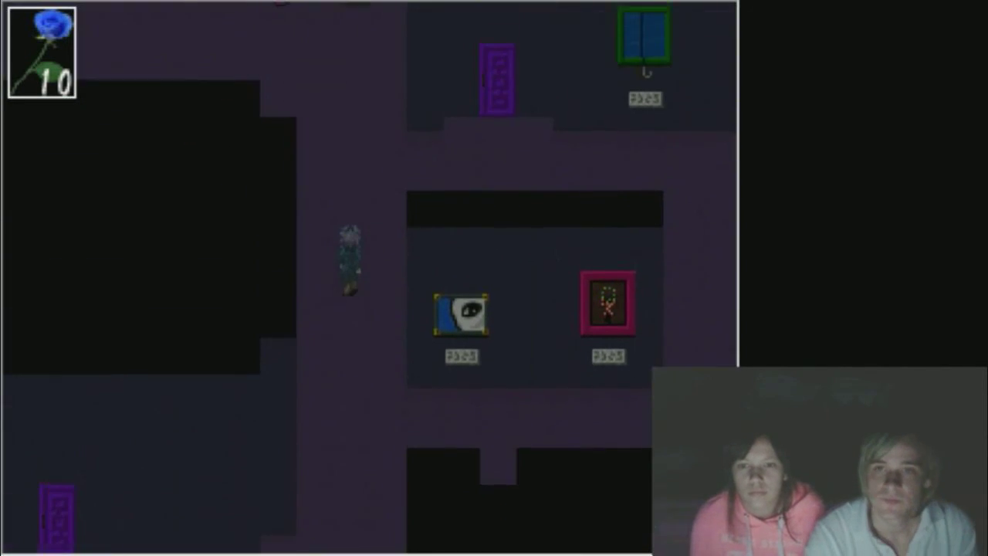
{"action": "key", "text": "Up"}
{"action": "key", "text": "Left"}
{"action": "key", "text": "Right"}
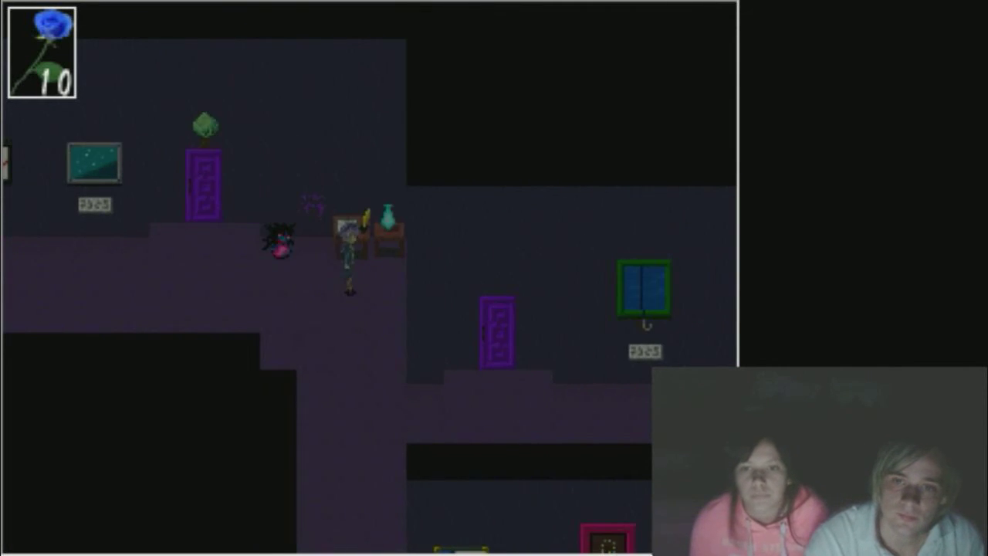
{"action": "key", "text": "z"}
{"action": "key", "text": "x"}
{"action": "key", "text": "Down"}
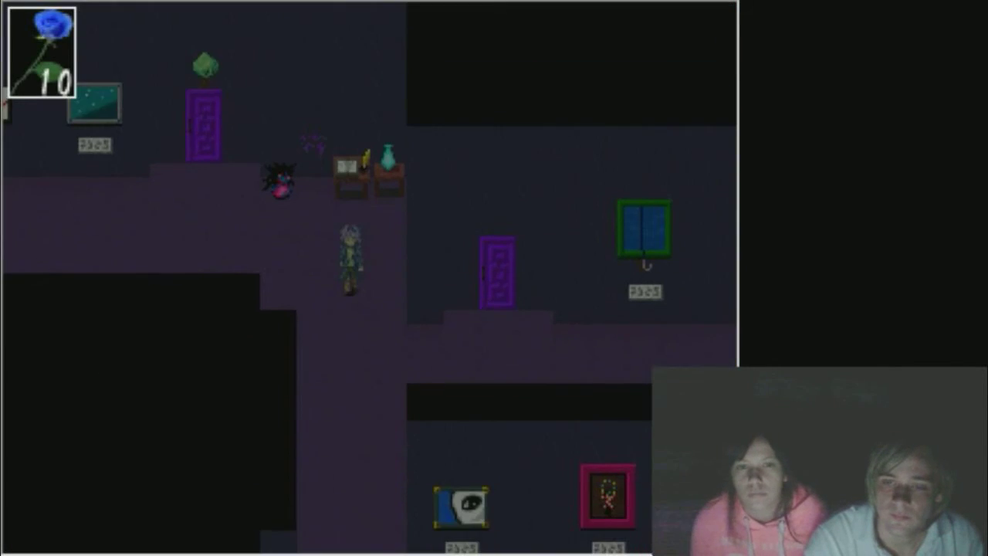
- Walk down past the paintings through the floor notch into the red room
{"action": "key", "text": "Down"}
{"action": "key", "text": "Right"}
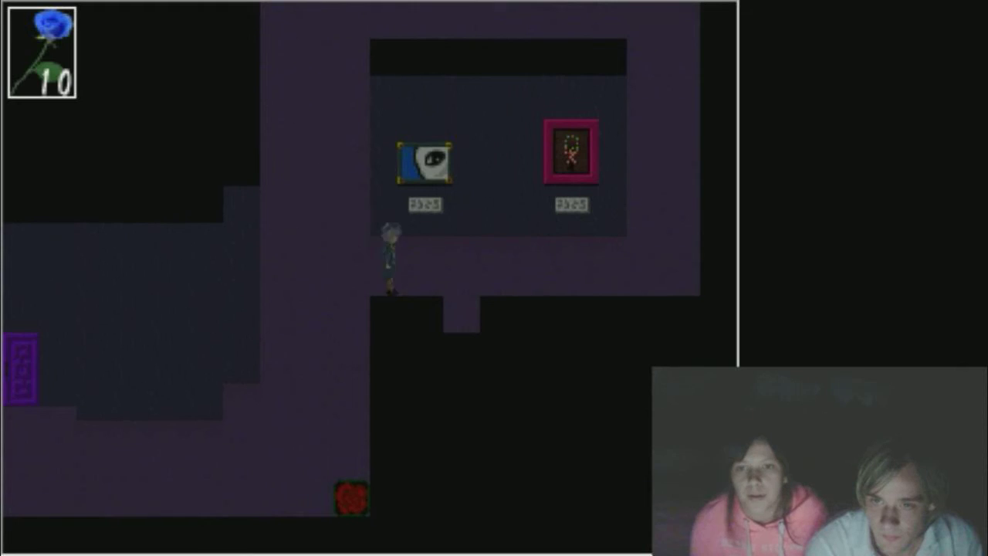
{"action": "key", "text": "Right"}
{"action": "key", "text": "Down"}
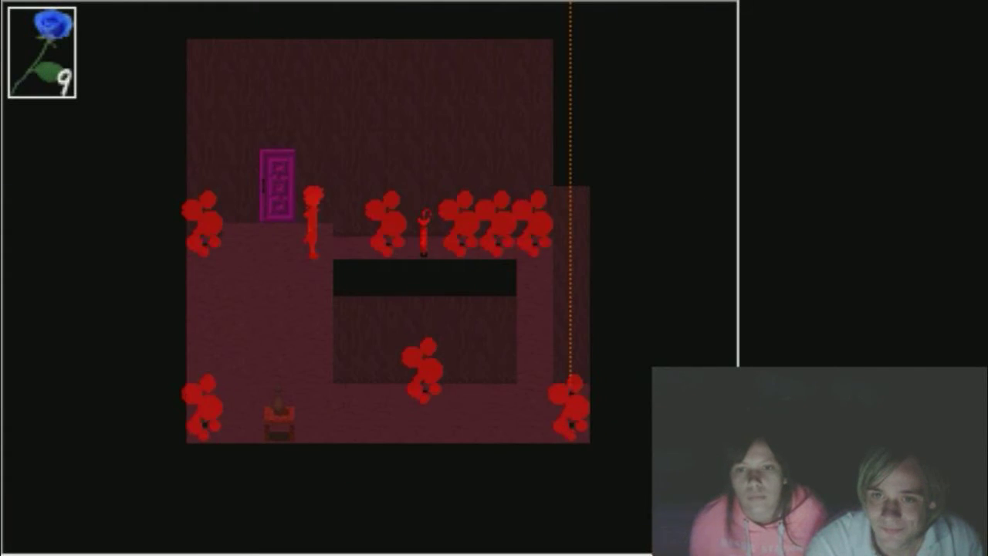
- Take the umbrella in the red room and return to the purple gallery
{"action": "key", "text": "z"}
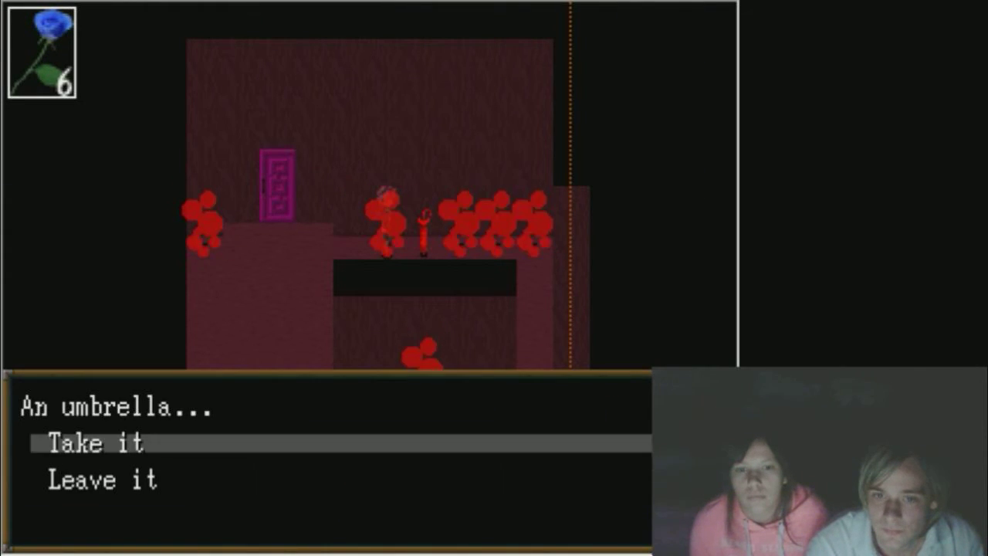
{"action": "key", "text": "z"}
{"action": "key", "text": "z"}
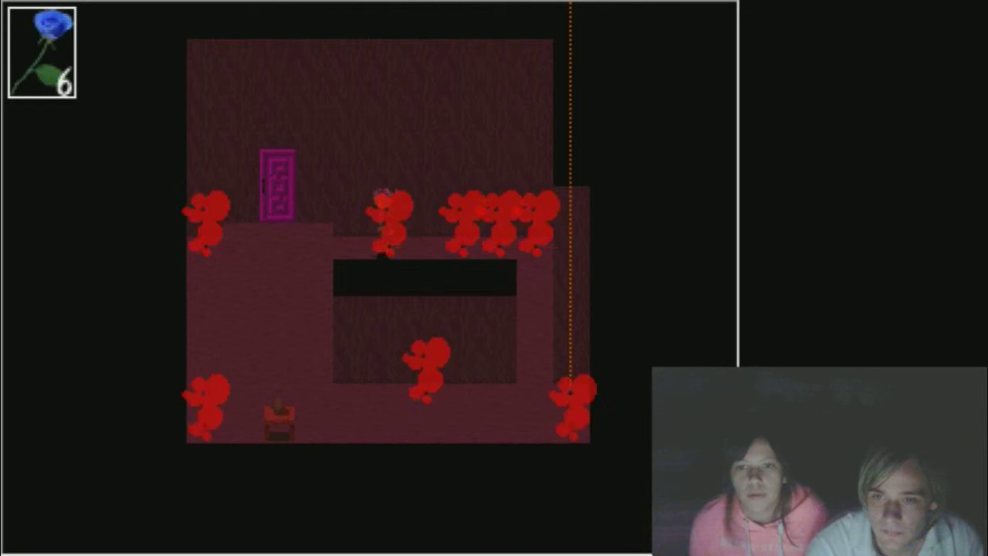
{"action": "key", "text": "Left"}
{"action": "key", "text": "Left"}
{"action": "key", "text": "Up"}
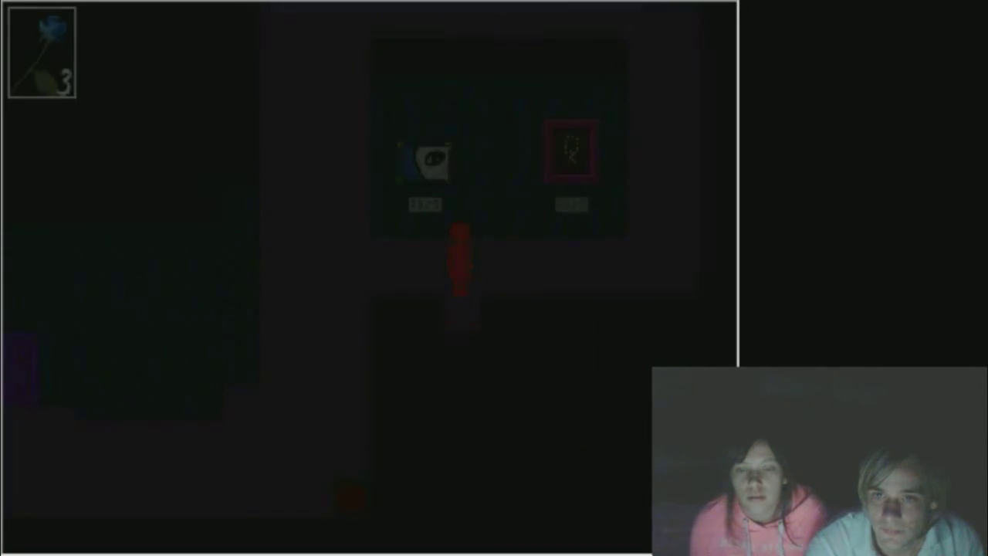
{"action": "key", "text": "Left"}
- Restore the blue rose to 10 at the desk vase, then bring up the book's save screen
{"action": "key", "text": "Up"}
{"action": "key", "text": "Up"}
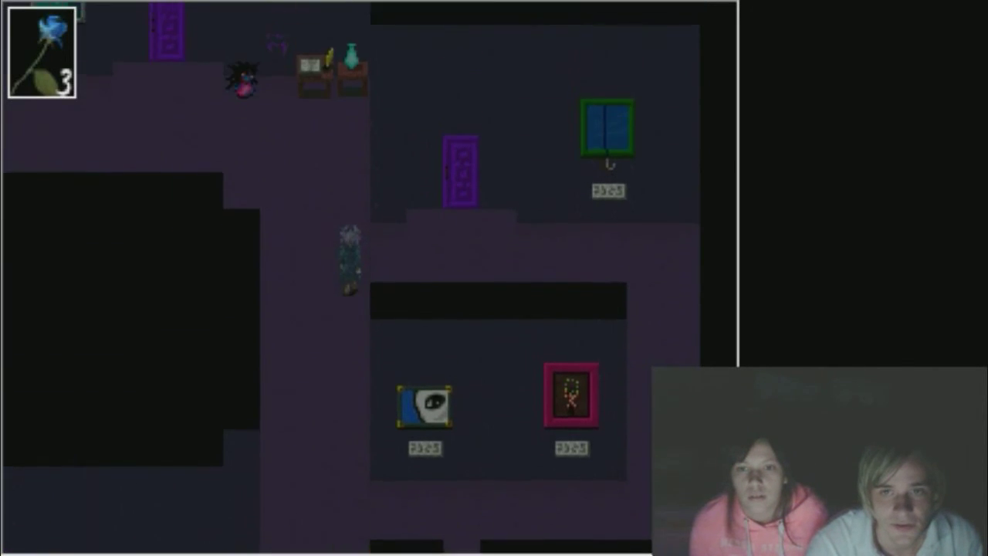
{"action": "key", "text": "Up"}
{"action": "key", "text": "z"}
{"action": "key", "text": "z"}
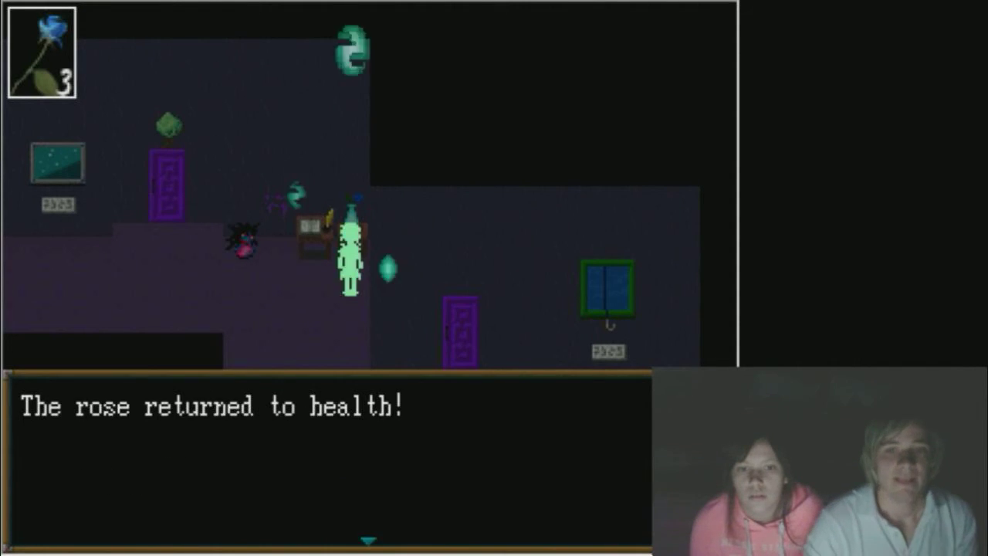
{"action": "key", "text": "z"}
{"action": "key", "text": "Right"}
{"action": "key", "text": "z"}
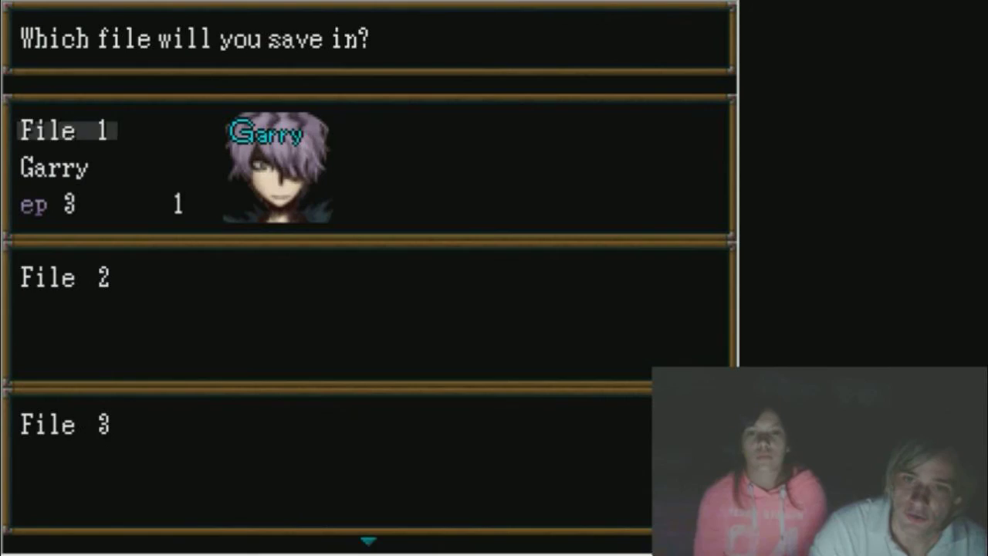
{"action": "key", "text": "z"}
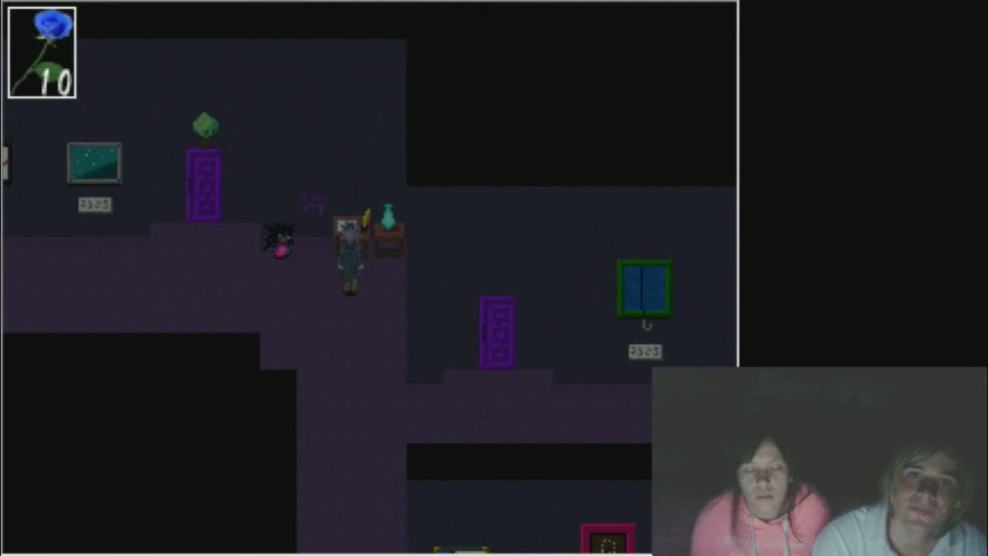
- Hang the umbrella on the hook under the window with Hook umbrella
{"action": "key", "text": "Down"}
{"action": "key", "text": "Right"}
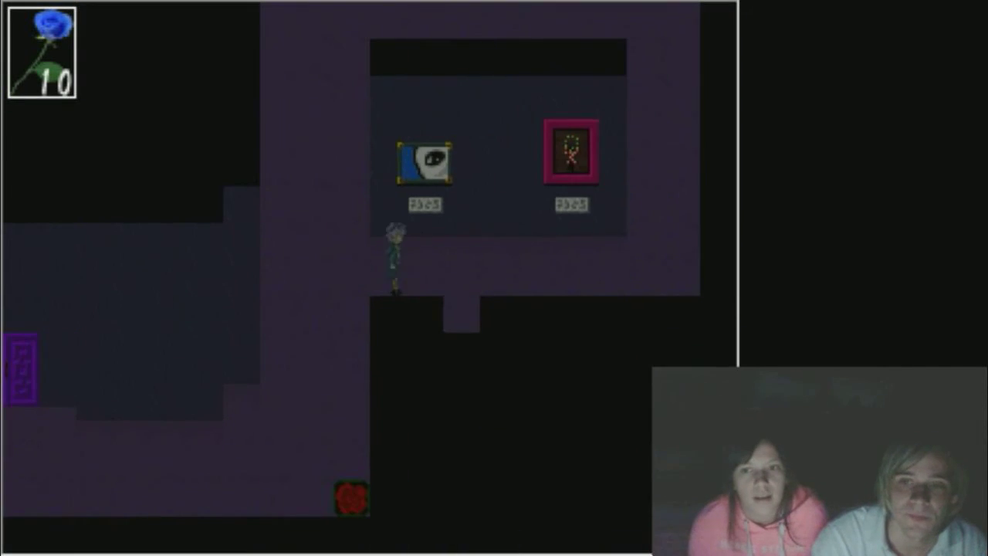
{"action": "key", "text": "Left"}
{"action": "key", "text": "Up"}
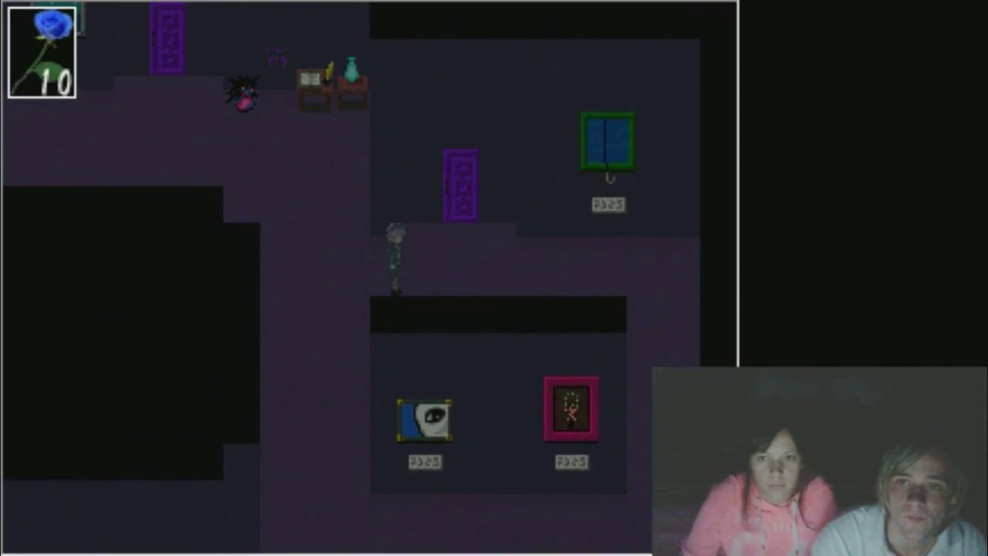
{"action": "key", "text": "Right"}
{"action": "key", "text": "Right"}
{"action": "key", "text": "Up"}
{"action": "key", "text": "z"}
{"action": "key", "text": "z"}
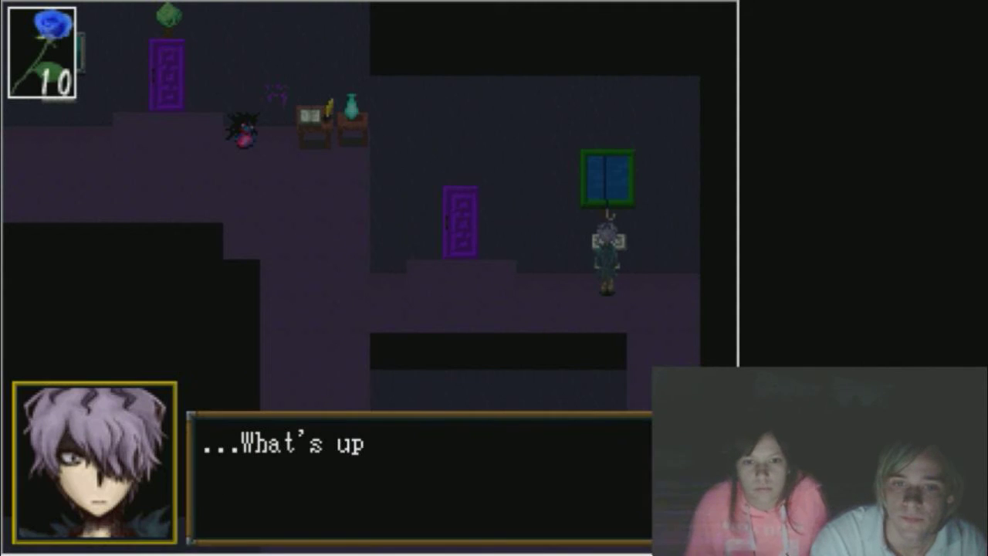
{"action": "key", "text": "z"}
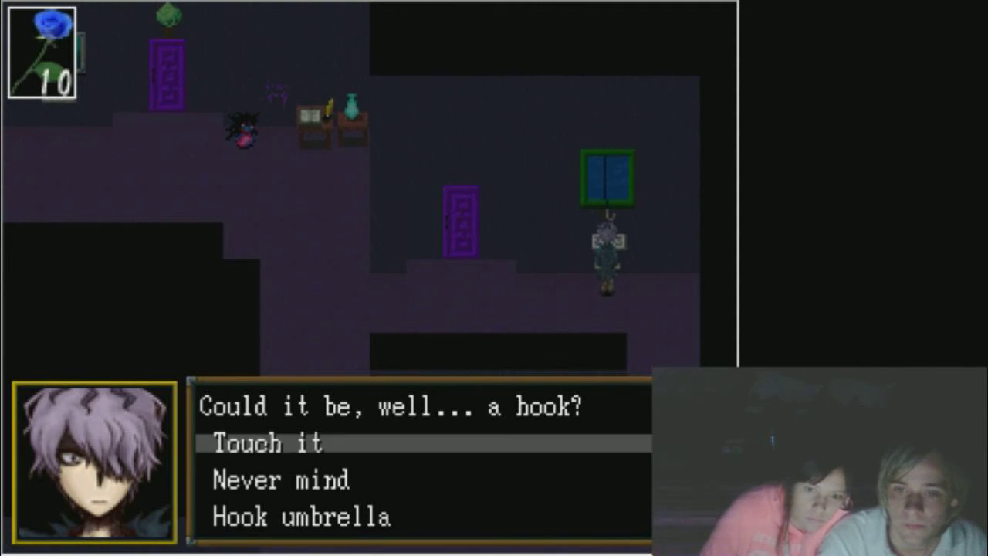
{"action": "key", "text": "Up"}
{"action": "key", "text": "z"}
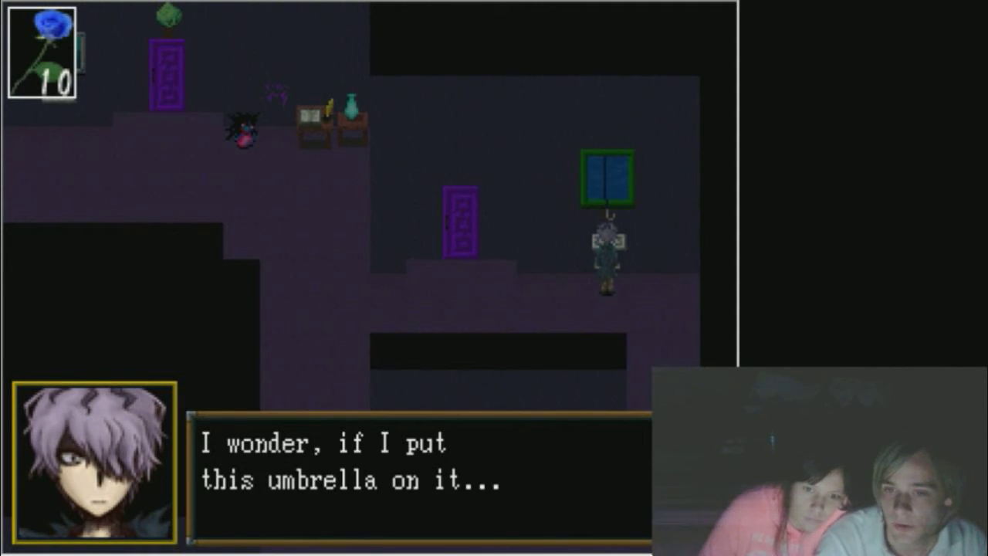
{"action": "key", "text": "z"}
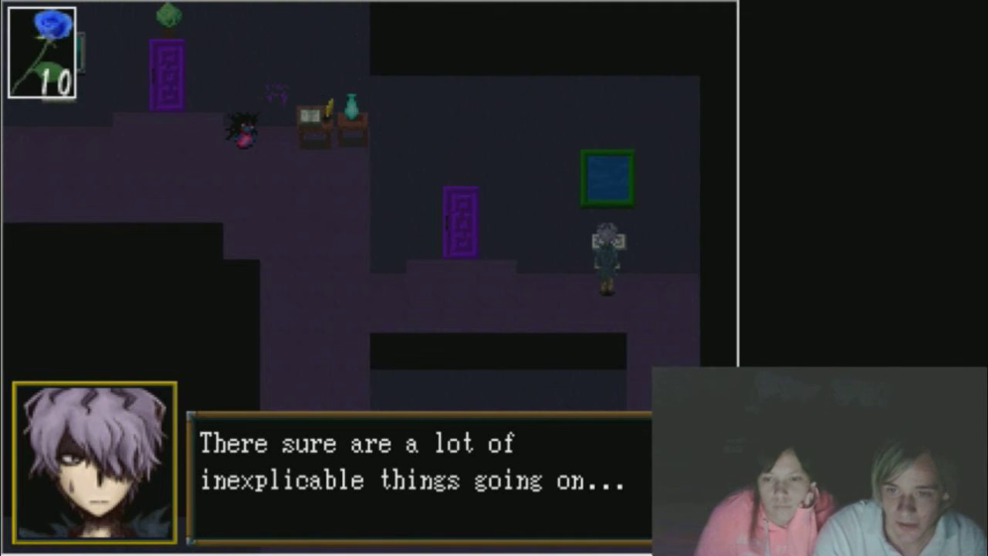
- Walk down the long corridor onto the red rose tile
{"action": "key", "text": "z"}
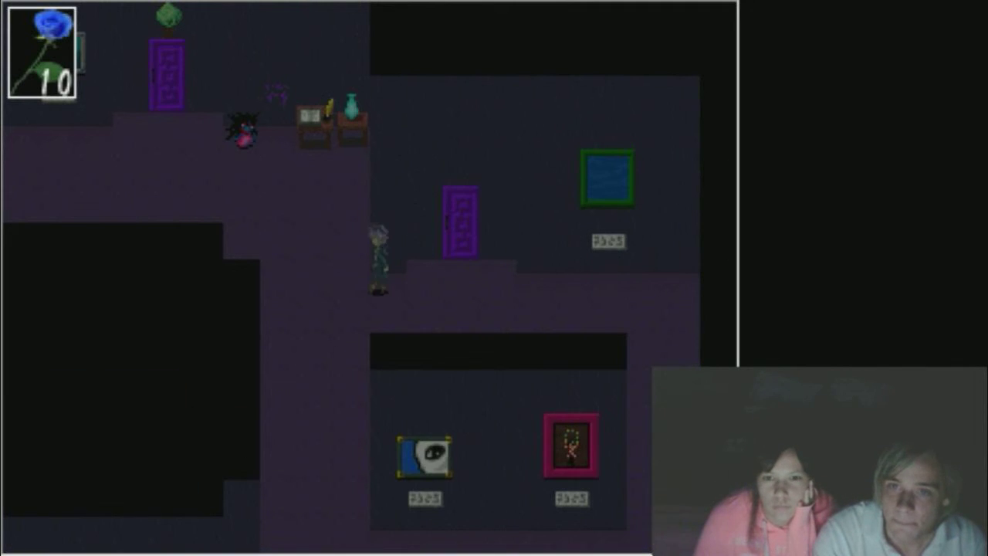
{"action": "key", "text": "Left"}
{"action": "key", "text": "Down"}
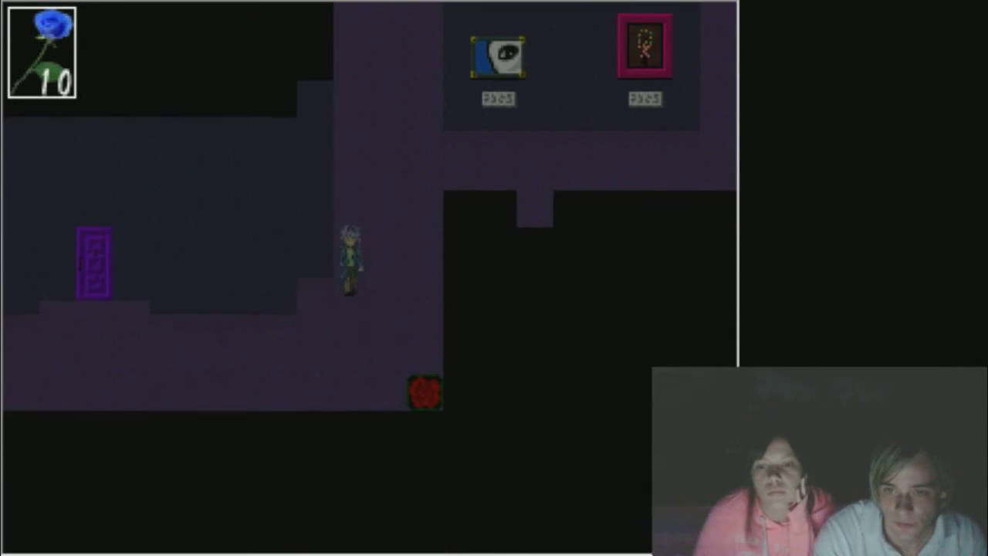
{"action": "key", "text": "Down"}
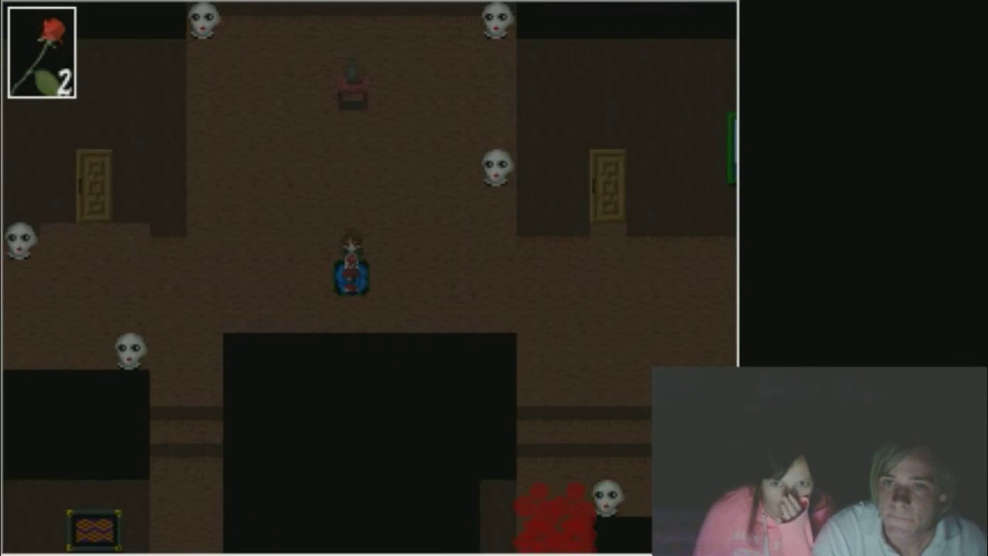
- Take the Red Umbrella held by the Fisherman painting
{"action": "key", "text": "Right"}
{"action": "key", "text": "Right"}
{"action": "key", "text": "Up"}
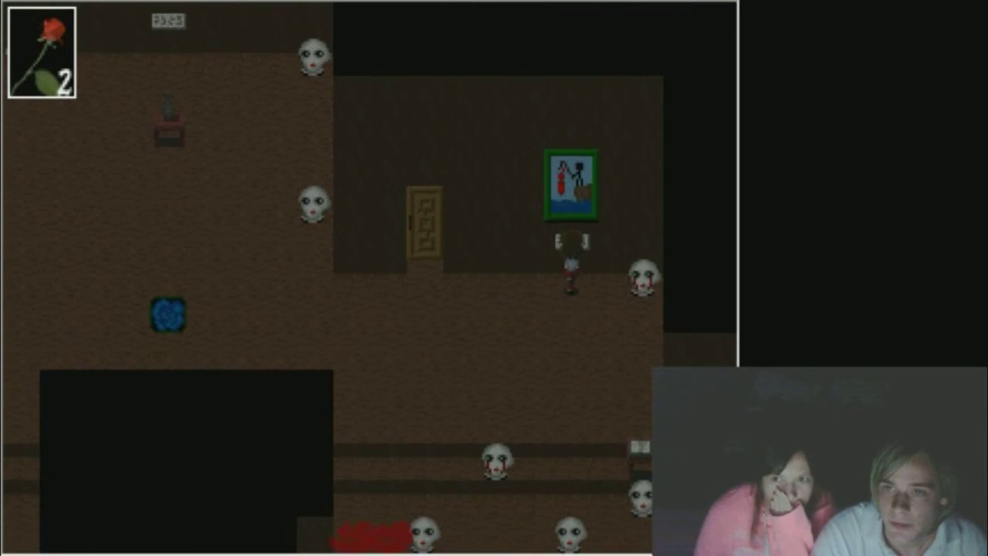
{"action": "key", "text": "z"}
{"action": "key", "text": "z"}
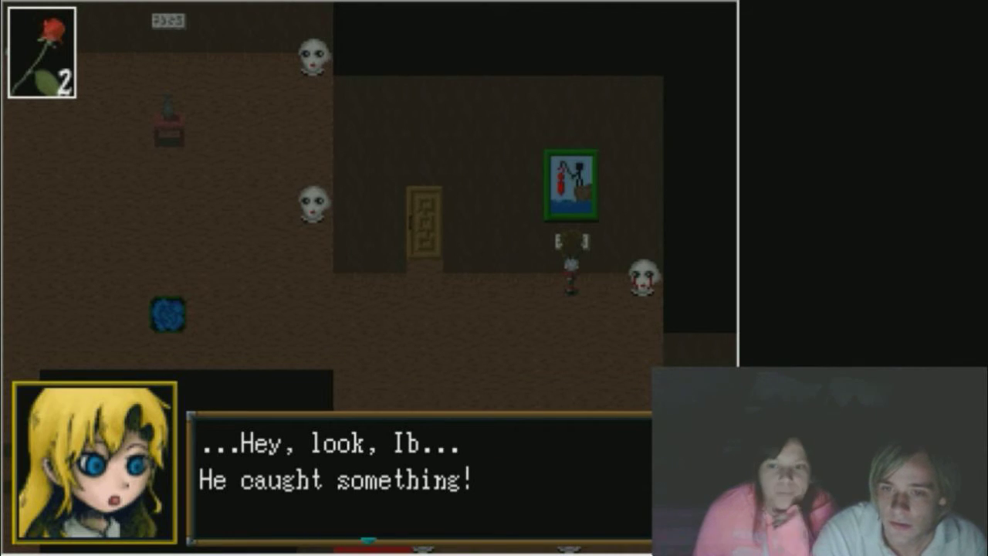
{"action": "key", "text": "z"}
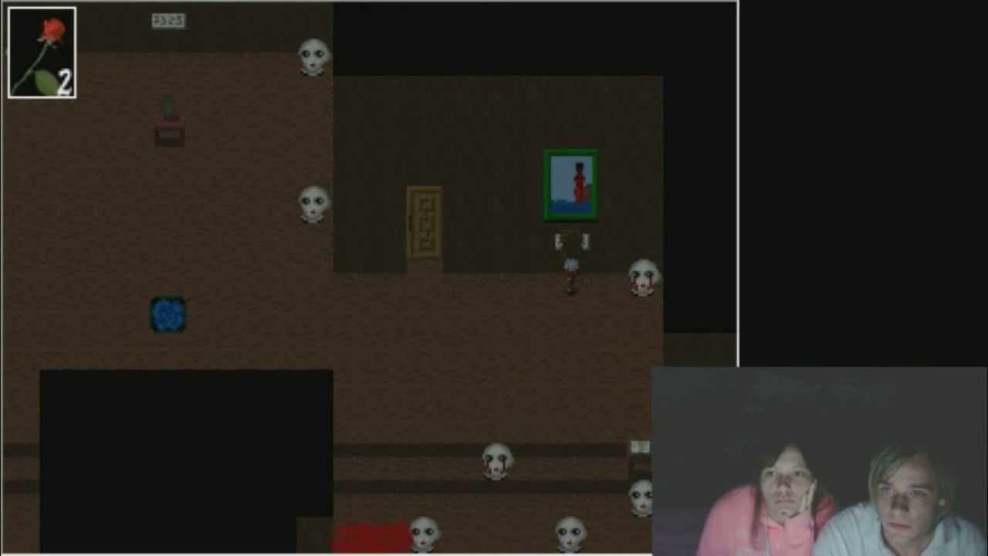
{"action": "key", "text": "z"}
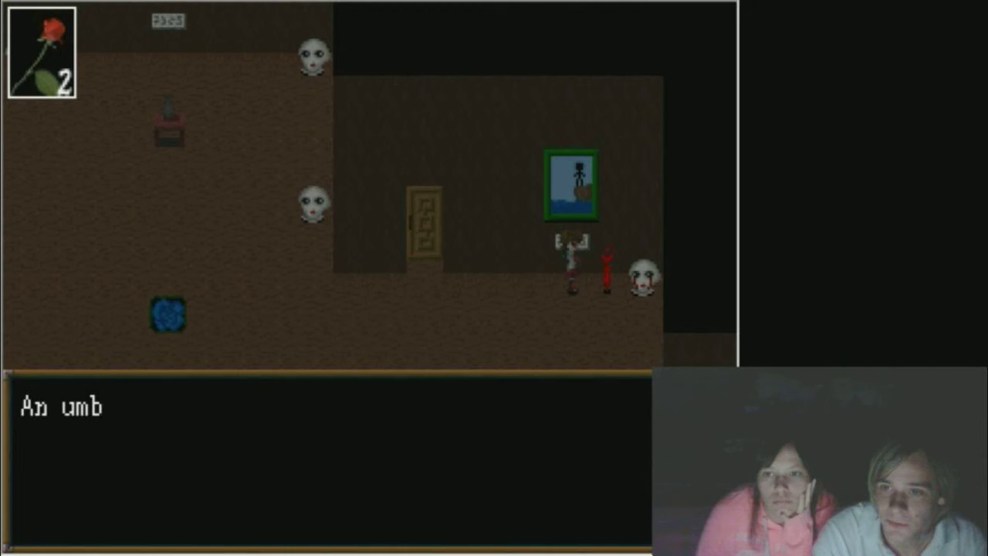
{"action": "key", "text": "z"}
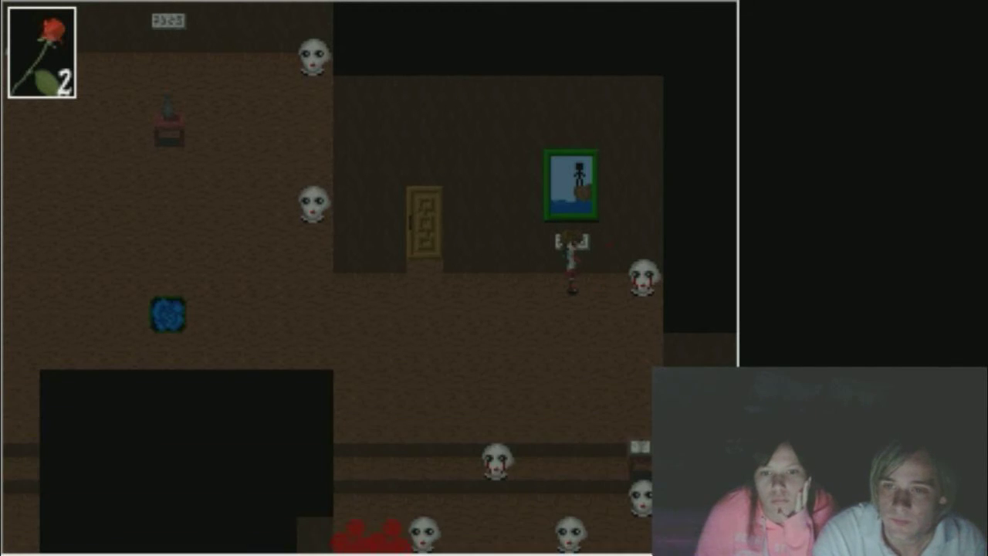
- Walk down and along the corridor to the silhouette portrait room
{"action": "key", "text": "Down"}
{"action": "key", "text": "Down"}
{"action": "key", "text": "Left"}
{"action": "key", "text": "Down"}
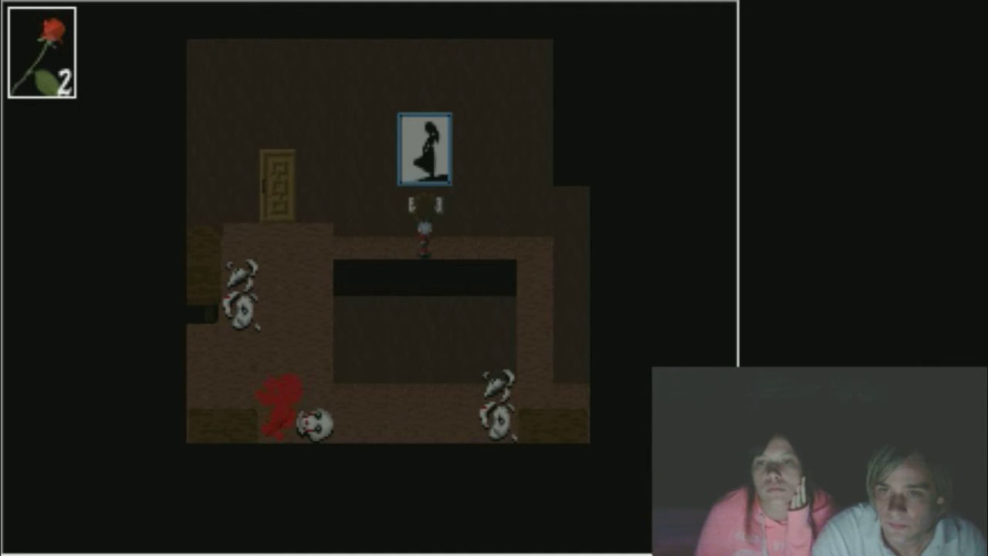
- Give the red umbrella to Lady Without Her Umbrella, turning it into Lady With Her Umbrella
{"action": "key", "text": "z"}
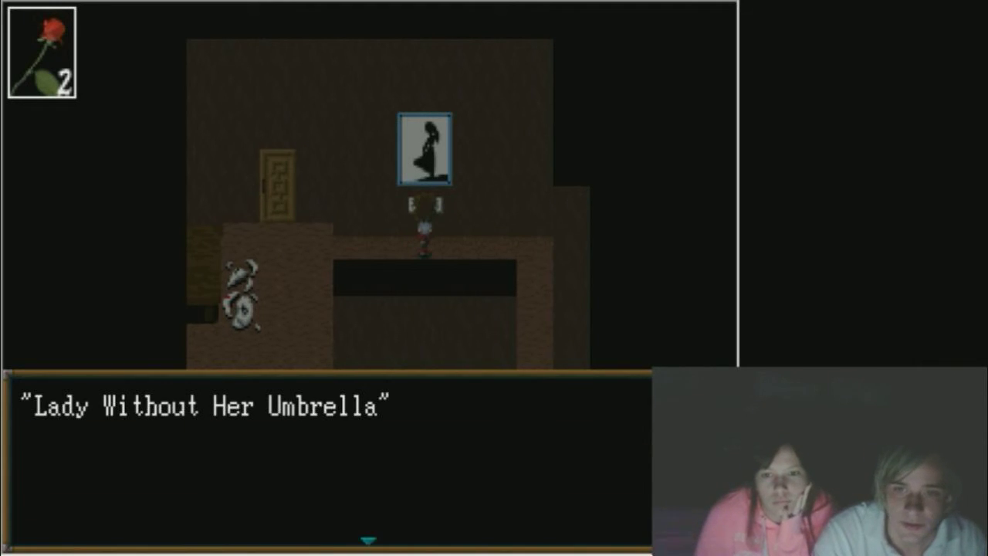
{"action": "key", "text": "z"}
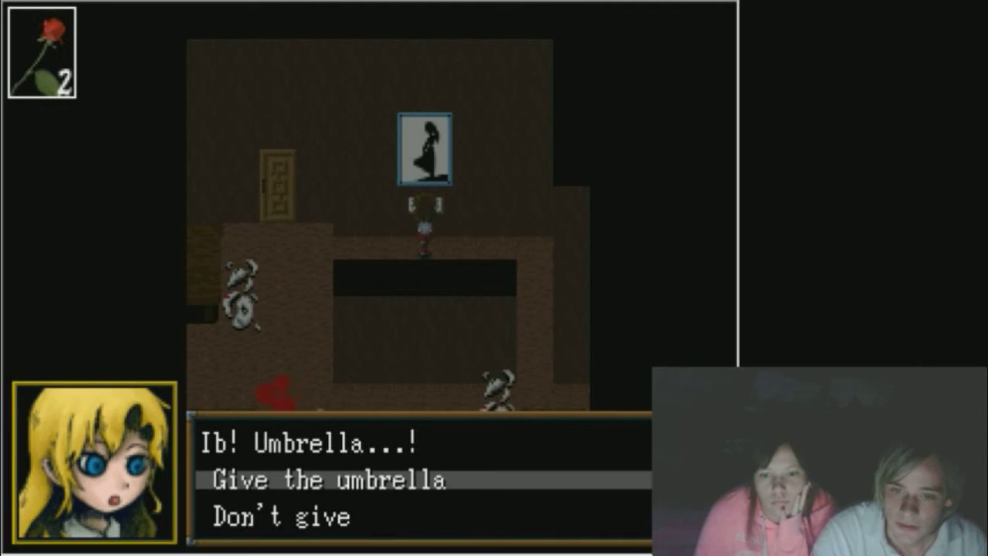
{"action": "key", "text": "z"}
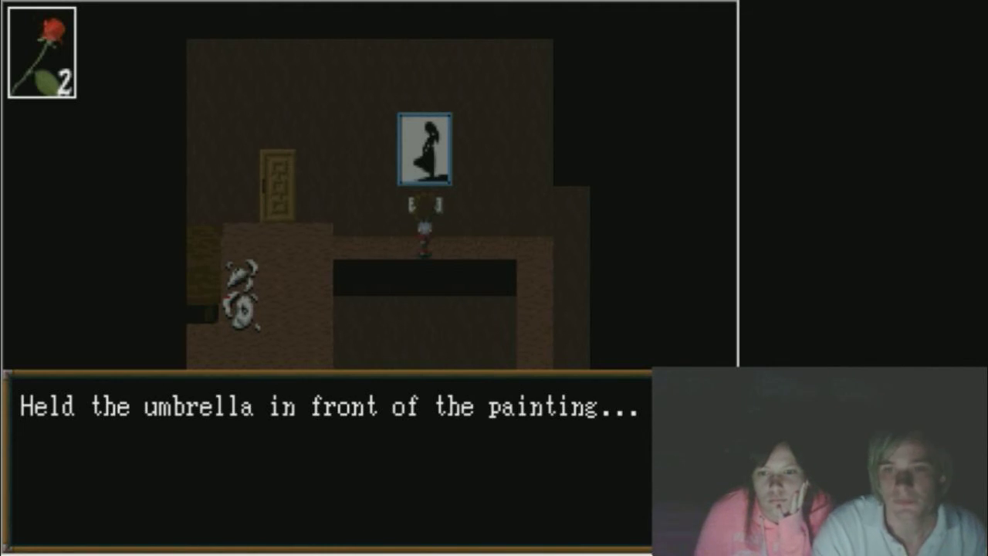
{"action": "key", "text": "z"}
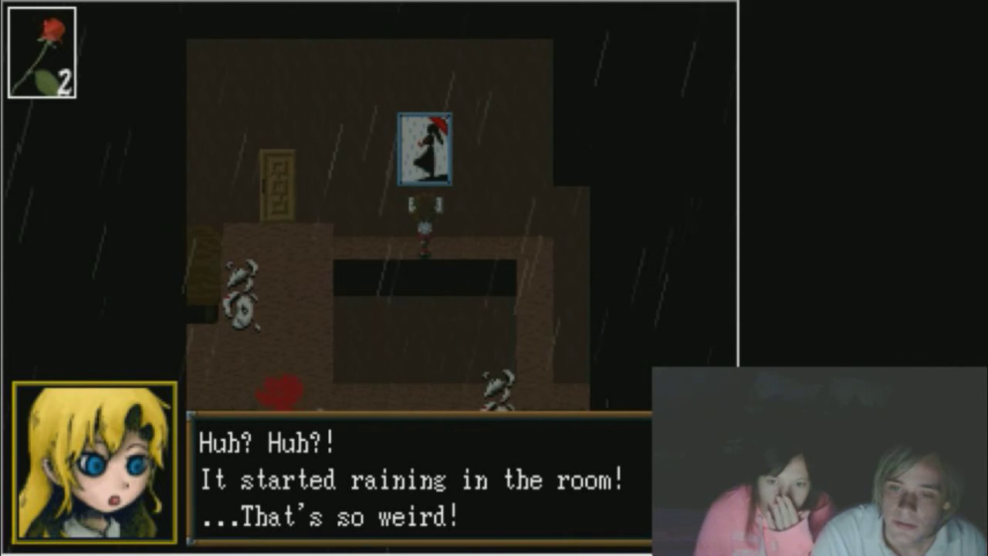
{"action": "key", "text": "z"}
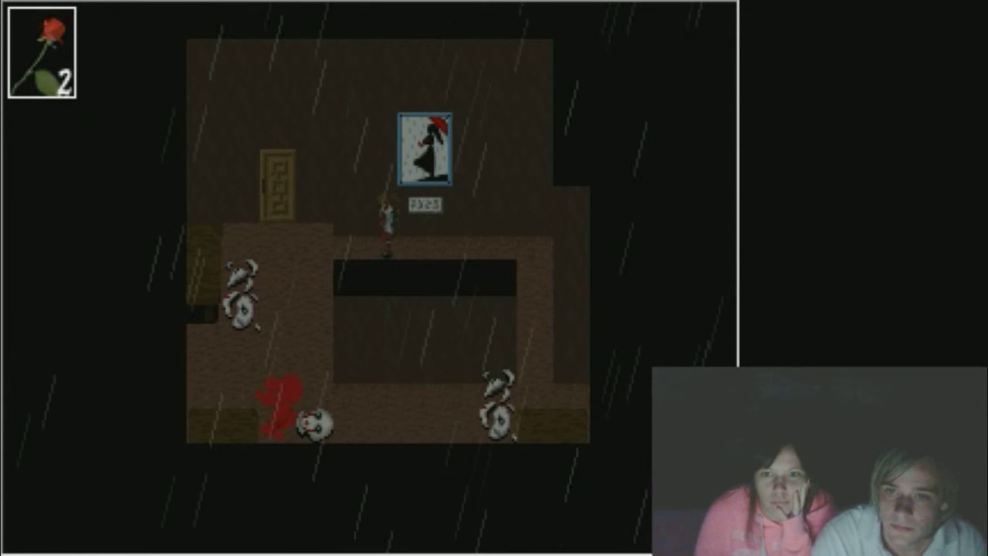
{"action": "key", "text": "Up"}
{"action": "key", "text": "z"}
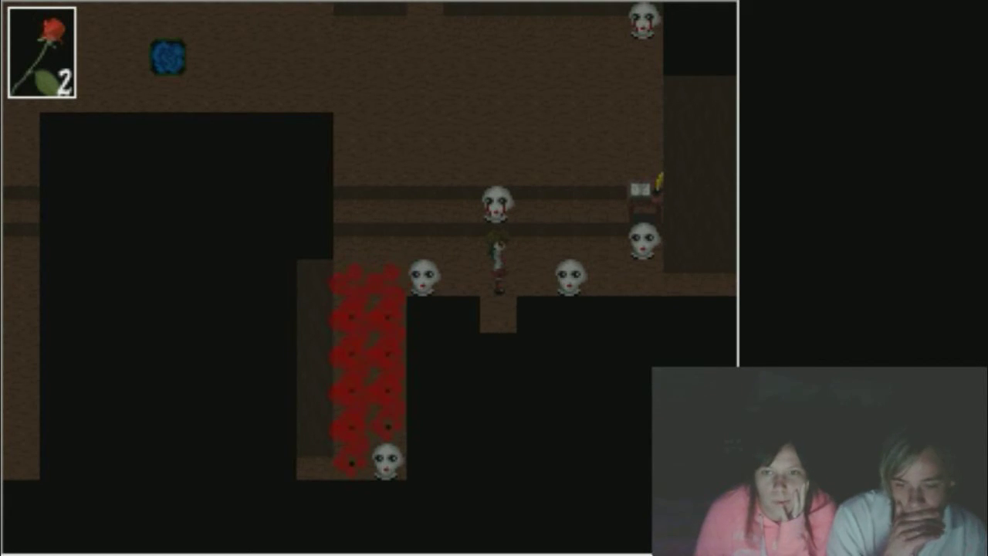
- Walk back up the corridor onto the blue tile to switch back to Garry
{"action": "key", "text": "Left"}
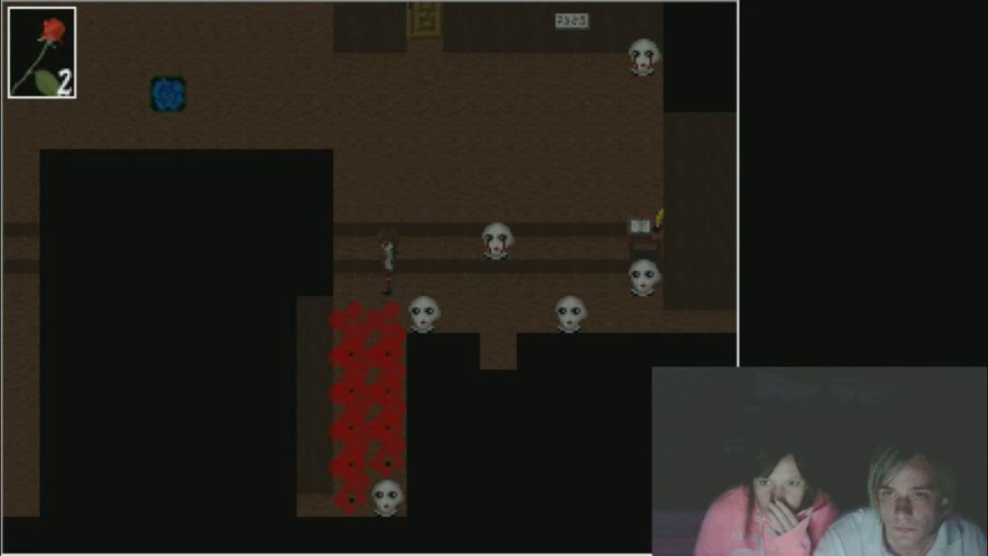
{"action": "key", "text": "Up"}
{"action": "key", "text": "Up"}
{"action": "key", "text": "Up"}
{"action": "key", "text": "Left"}
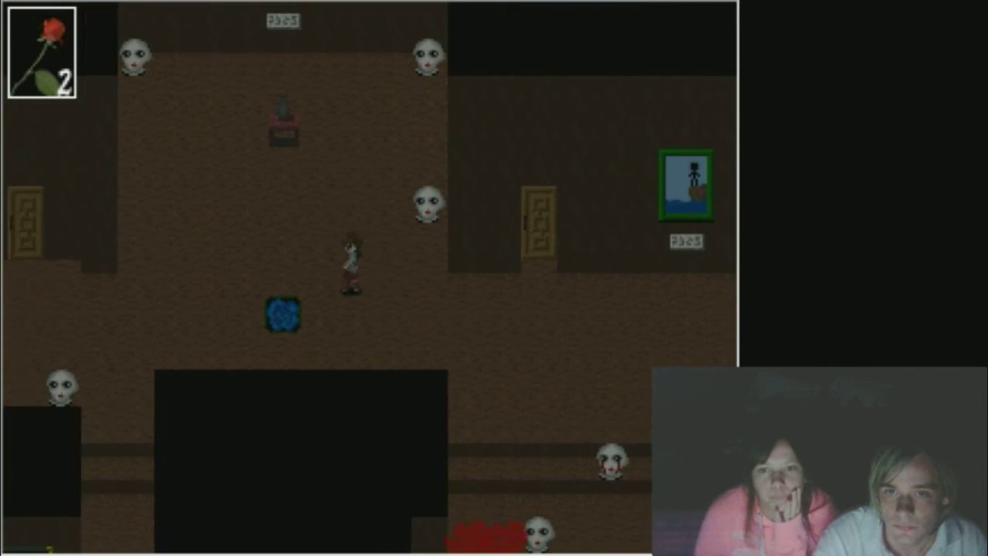
{"action": "key", "text": "Left"}
{"action": "key", "text": "Down"}
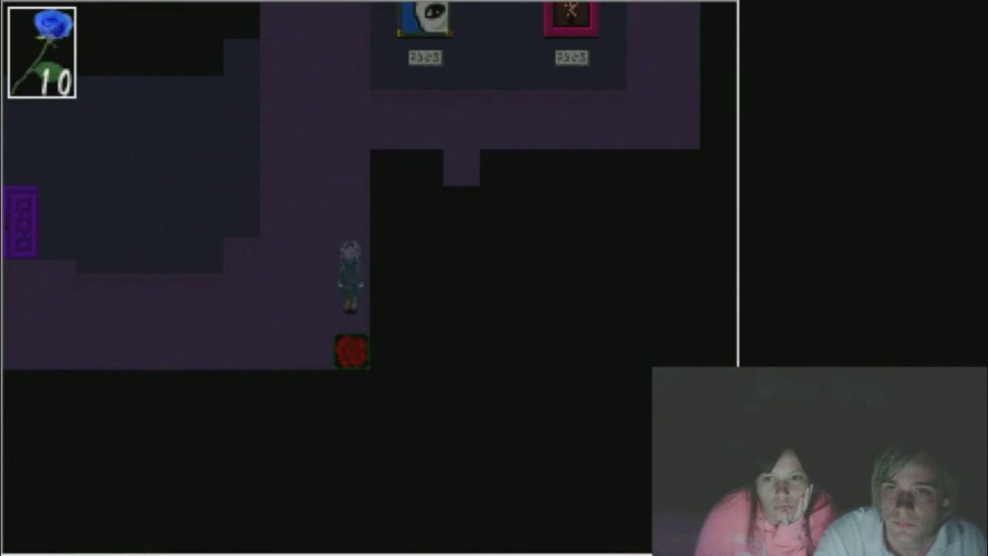
- Step into the red room, then return through the door to the gallery
{"action": "key", "text": "Up"}
{"action": "key", "text": "Right"}
{"action": "key", "text": "Down"}
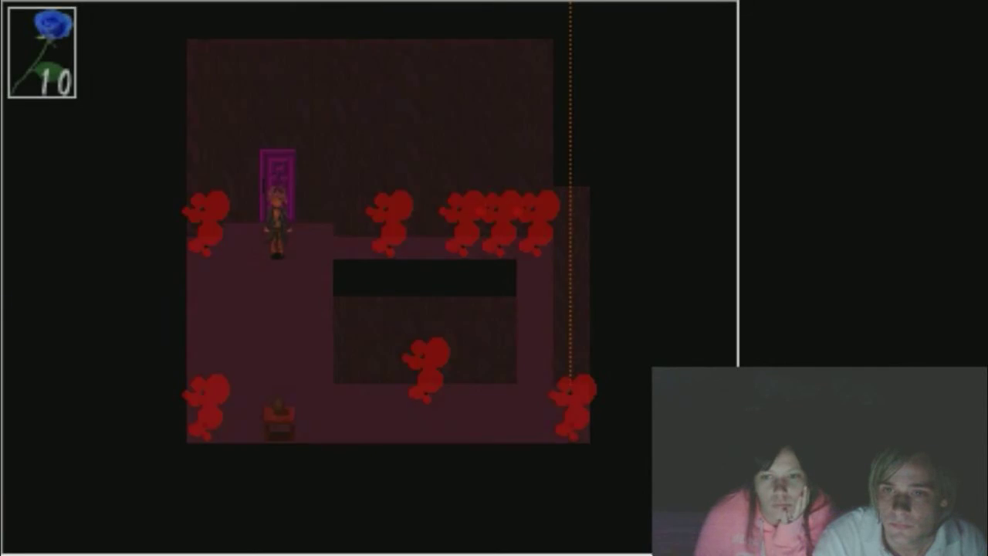
{"action": "key", "text": "Down"}
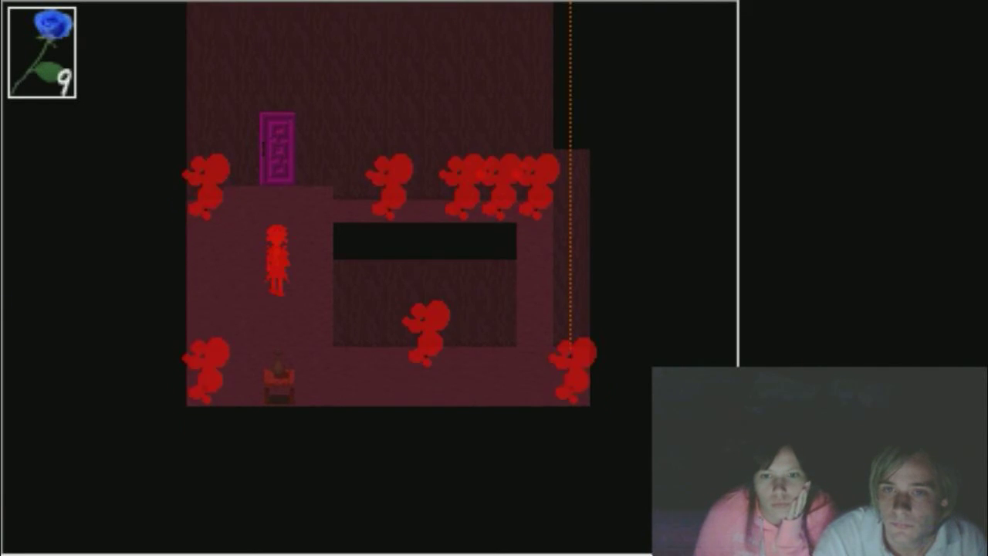
{"action": "key", "text": "Up"}
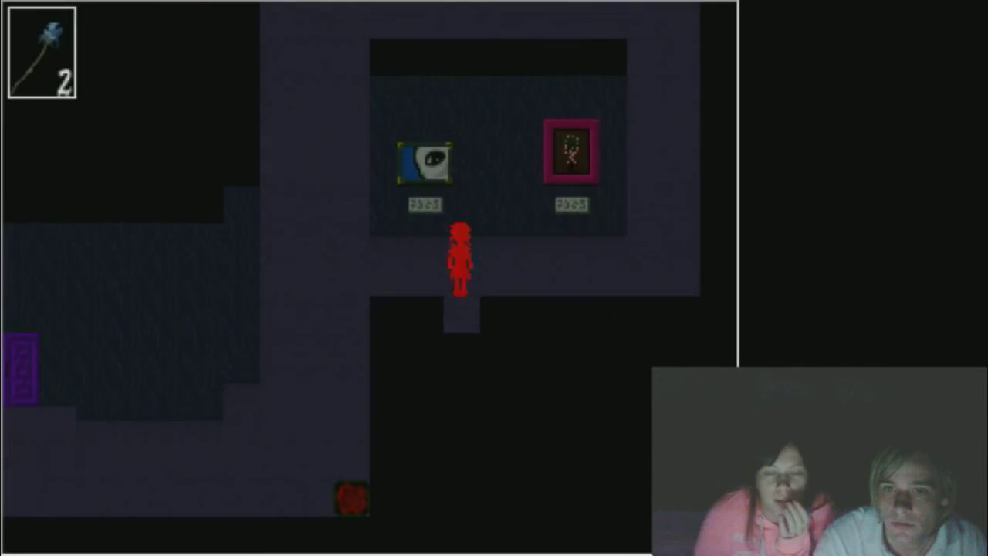
- Heal the blue rose at the corridor vase with Place rose
{"action": "key", "text": "Left"}
{"action": "key", "text": "Up"}
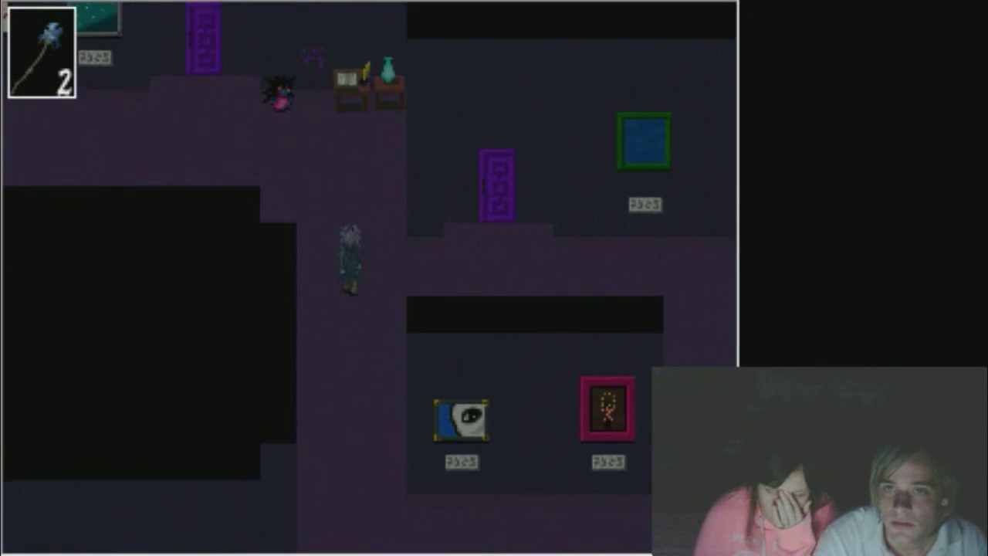
{"action": "key", "text": "Up"}
{"action": "key", "text": "Return"}
{"action": "key", "text": "Return"}
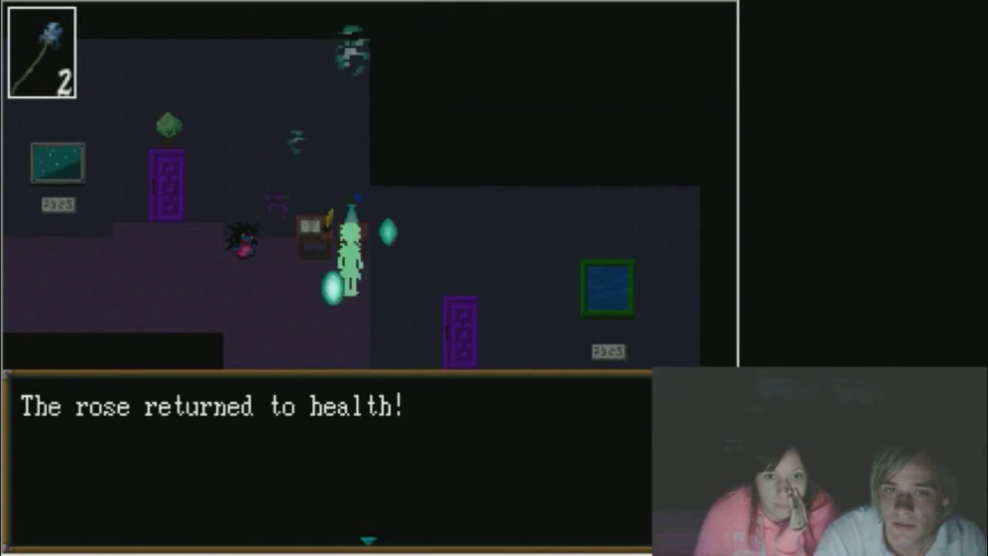
{"action": "key", "text": "Return"}
{"action": "key", "text": "Down"}
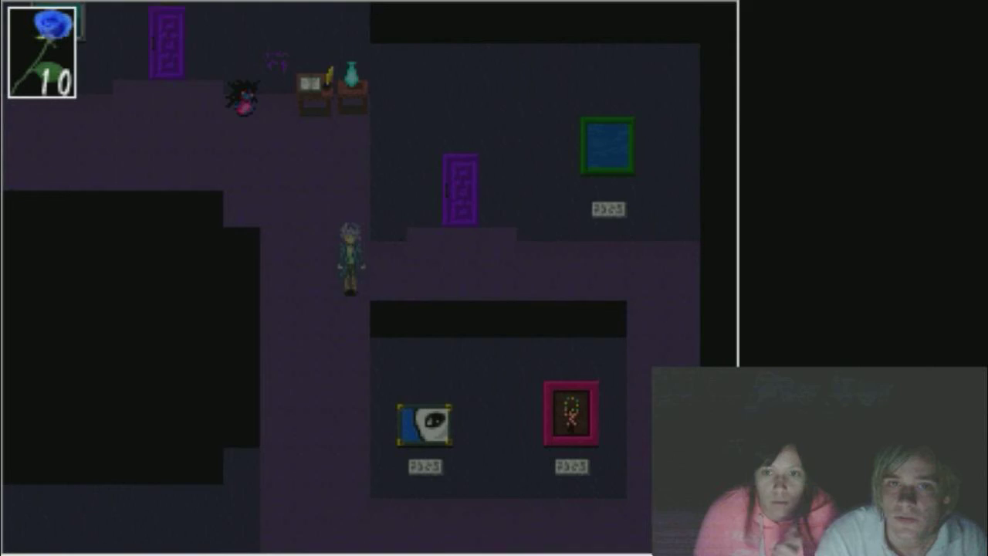
- Place the blue rose in the red room vase, then decline placing it again
{"action": "key", "text": "Down"}
{"action": "key", "text": "Right"}
{"action": "key", "text": "Down"}
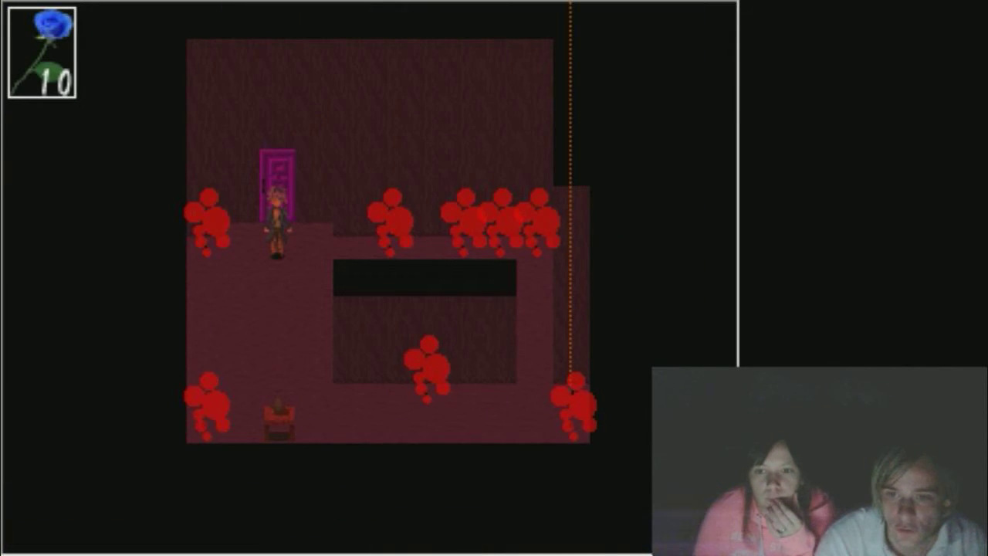
{"action": "key", "text": "Down"}
{"action": "key", "text": "Return"}
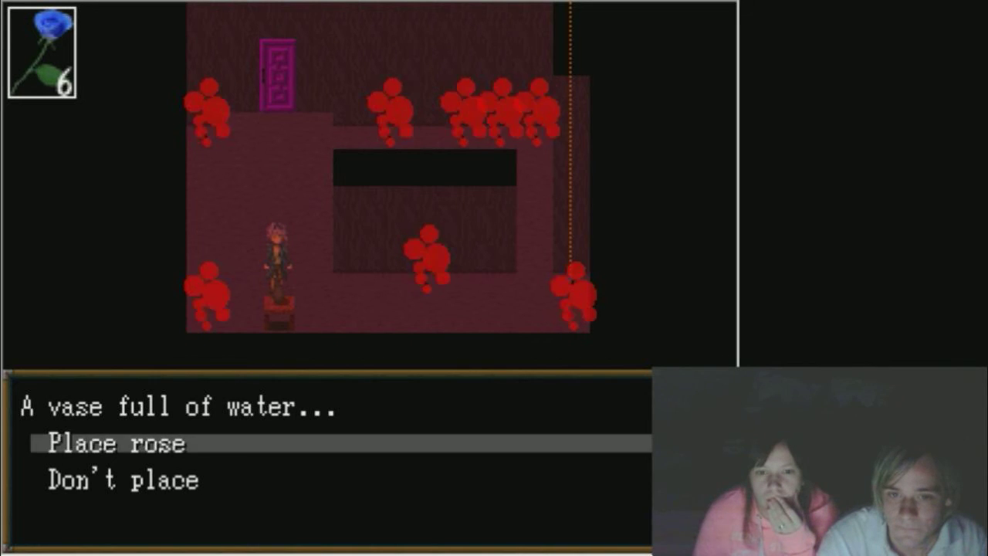
{"action": "key", "text": "Return"}
{"action": "key", "text": "Return"}
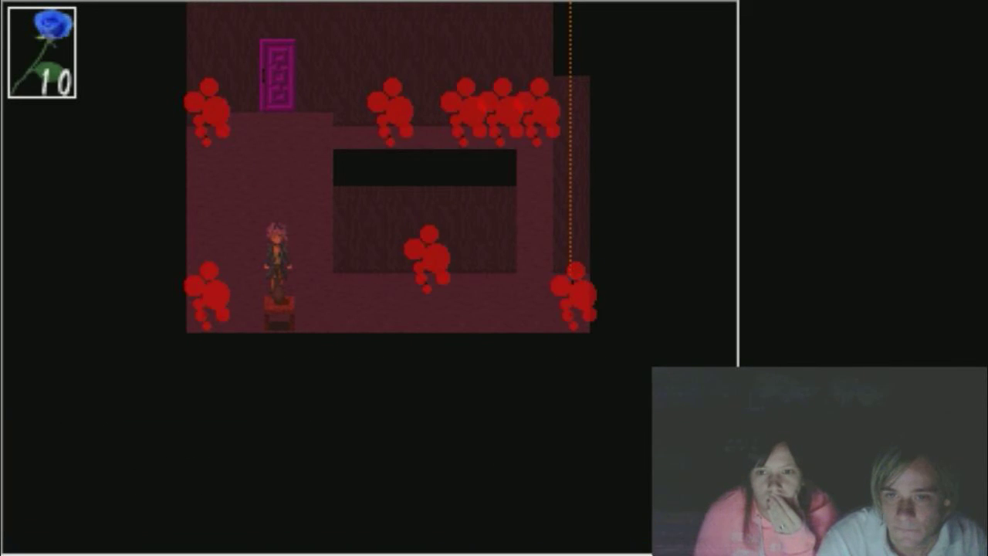
{"action": "key", "text": "Return"}
{"action": "key", "text": "Down"}
{"action": "key", "text": "Return"}
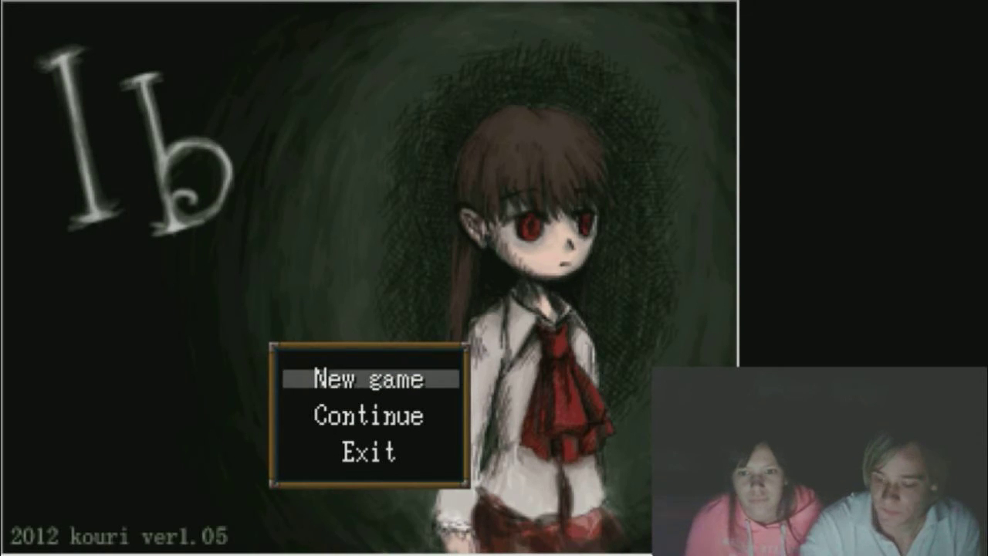
- Choose Continue from the title menu and load save File 1
{"action": "key", "text": "Down"}
{"action": "key", "text": "Return"}
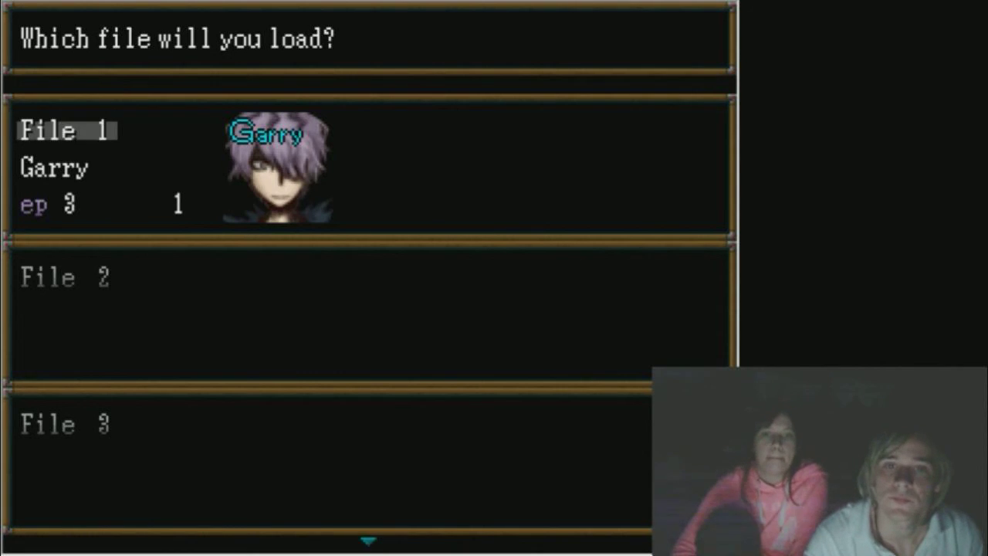
{"action": "key", "text": "Return"}
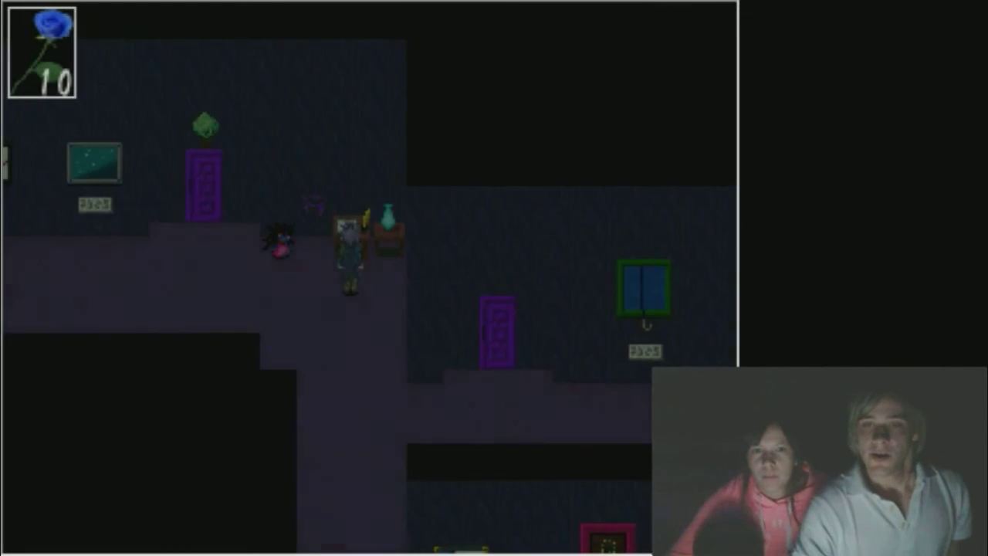
- Walk around the purple corridor and back up toward the green-framed painting
{"action": "key", "text": "Down"}
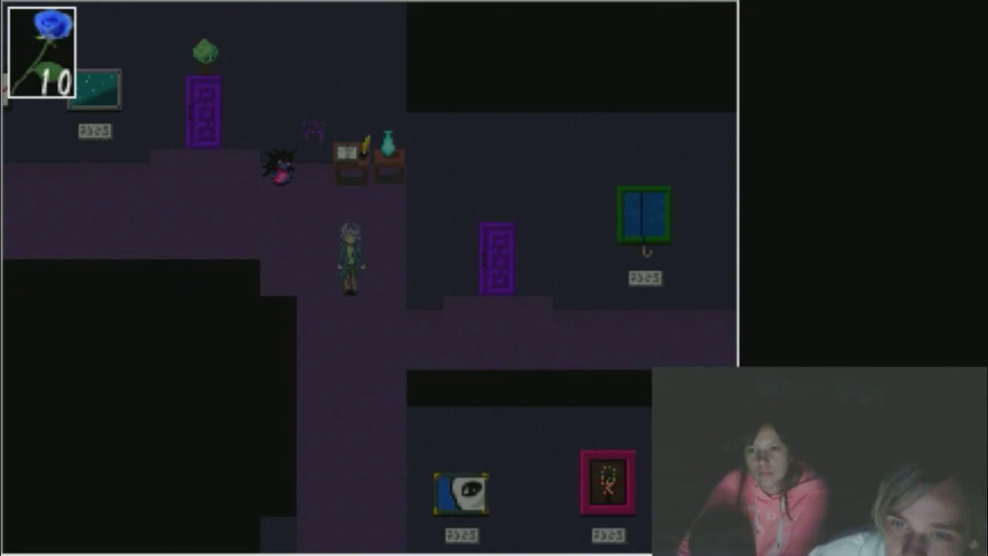
{"action": "key", "text": "Right"}
{"action": "key", "text": "Up"}
{"action": "key", "text": "Up"}
{"action": "key", "text": "Down"}
{"action": "key", "text": "Down"}
{"action": "key", "text": "Down"}
{"action": "key", "text": "Down"}
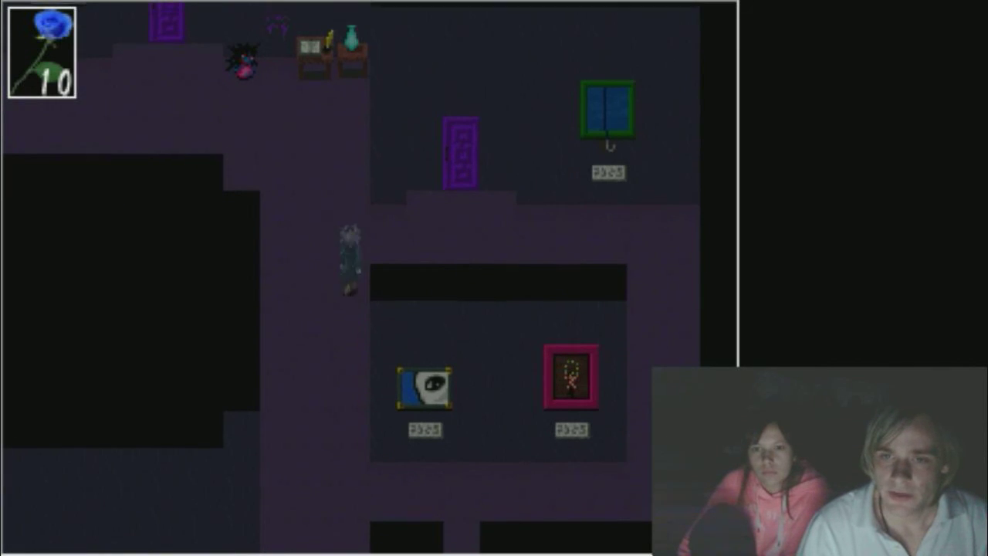
{"action": "key", "text": "Up"}
{"action": "key", "text": "Right"}
{"action": "key", "text": "Left"}
{"action": "key", "text": "Down"}
{"action": "key", "text": "Down"}
{"action": "key", "text": "Down"}
{"action": "key", "text": "Down"}
{"action": "key", "text": "Down"}
{"action": "key", "text": "Down"}
{"action": "key", "text": "Down"}
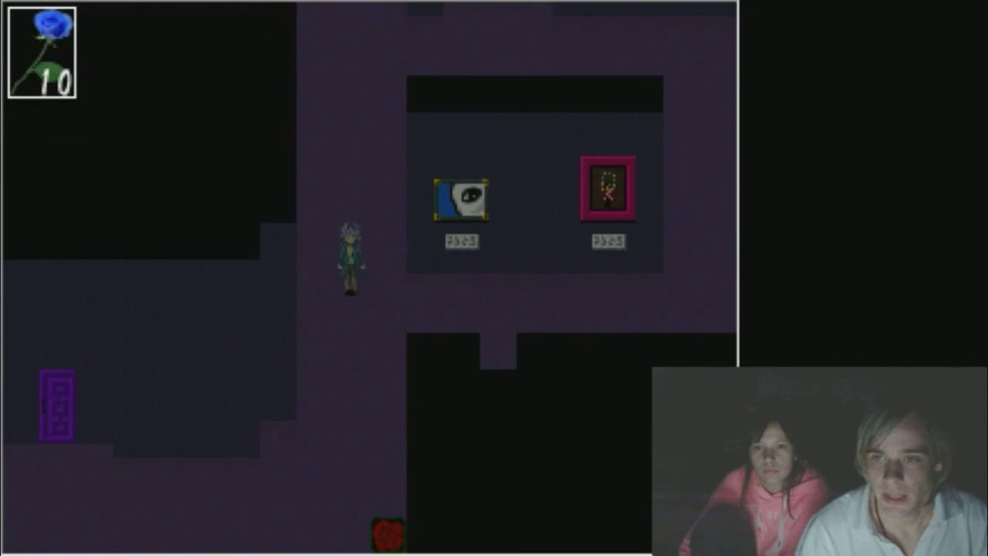
{"action": "key", "text": "Right"}
{"action": "key", "text": "Up"}
{"action": "key", "text": "Up"}
{"action": "key", "text": "Up"}
{"action": "key", "text": "Up"}
{"action": "key", "text": "Up"}
- Choose "Hook umbrella" at the fishing-hook painting to pass the umbrella through
{"action": "key", "text": "Right"}
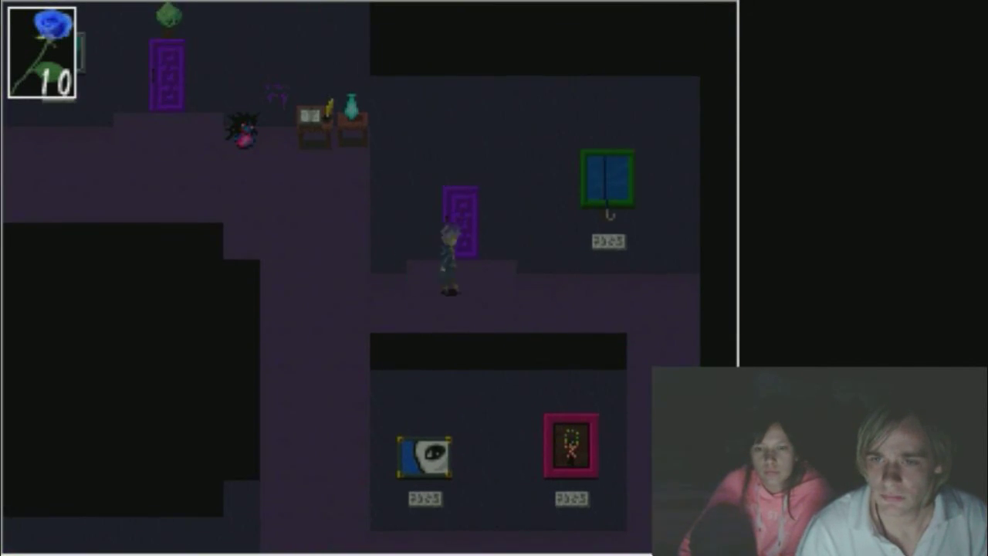
{"action": "key", "text": "Right"}
{"action": "key", "text": "Up"}
{"action": "key", "text": "z"}
{"action": "key", "text": "z"}
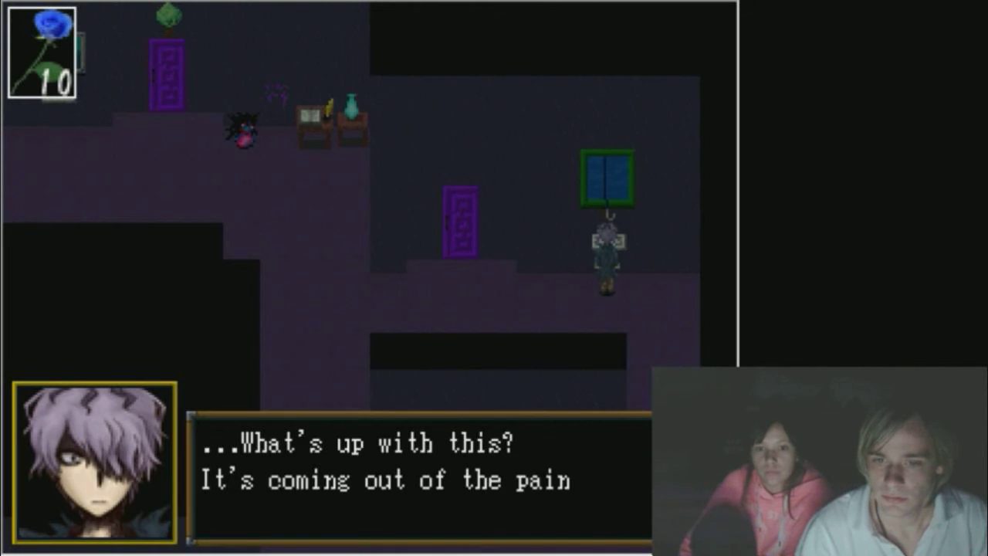
{"action": "key", "text": "z"}
{"action": "key", "text": "Down"}
{"action": "key", "text": "Down"}
{"action": "key", "text": "z"}
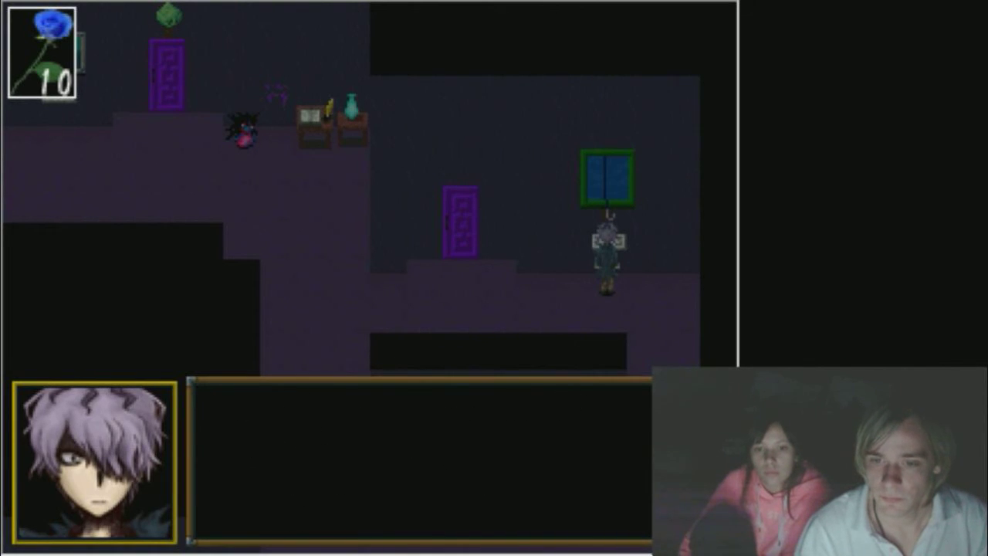
{"action": "key", "text": "z"}
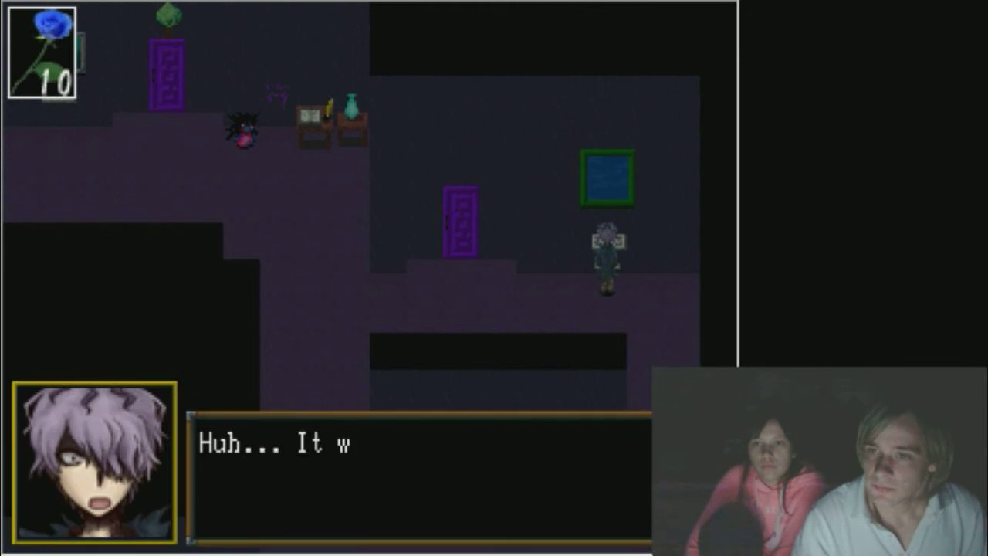
{"action": "key", "text": "z"}
{"action": "key", "text": "z"}
- Walk down to the lower corridor and take the Red Umbrella as Ib
{"action": "key", "text": "Left"}
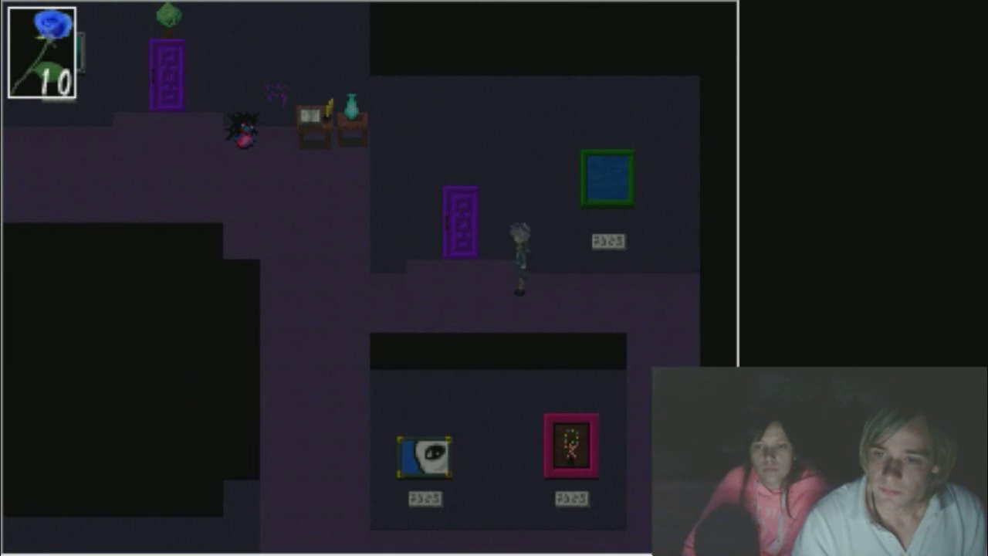
{"action": "key", "text": "Left"}
{"action": "key", "text": "Down"}
{"action": "key", "text": "Down"}
{"action": "key", "text": "Down"}
{"action": "key", "text": "Down"}
{"action": "key", "text": "Down"}
{"action": "key", "text": "Down"}
{"action": "key", "text": "Down"}
{"action": "key", "text": "Down"}
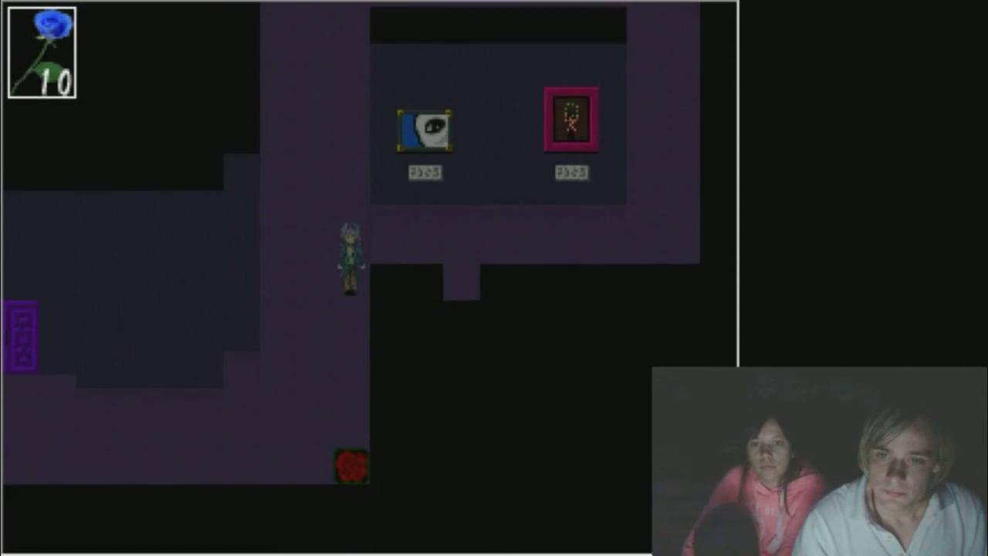
{"action": "key", "text": "Down"}
{"action": "key", "text": "Down"}
{"action": "key", "text": "Down"}
{"action": "key", "text": "Down"}
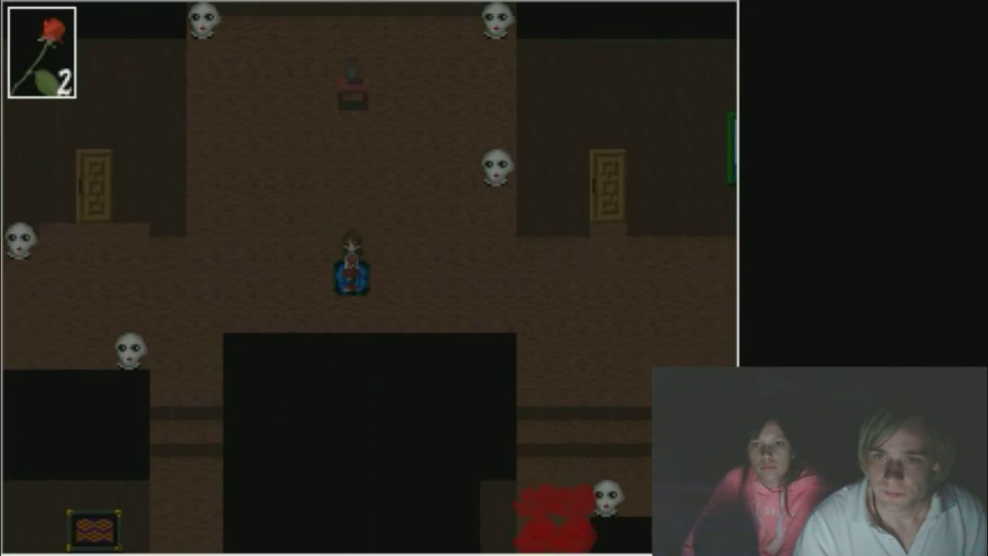
{"action": "key", "text": "Right"}
{"action": "key", "text": "Right"}
{"action": "key", "text": "Right"}
{"action": "key", "text": "Up"}
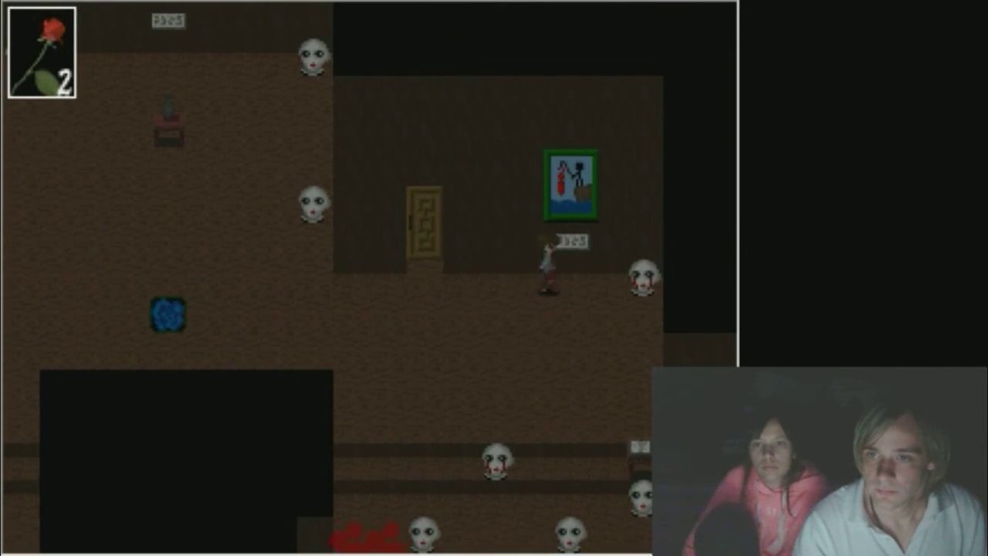
{"action": "key", "text": "Right"}
{"action": "key", "text": "Up"}
{"action": "key", "text": "z"}
{"action": "key", "text": "z"}
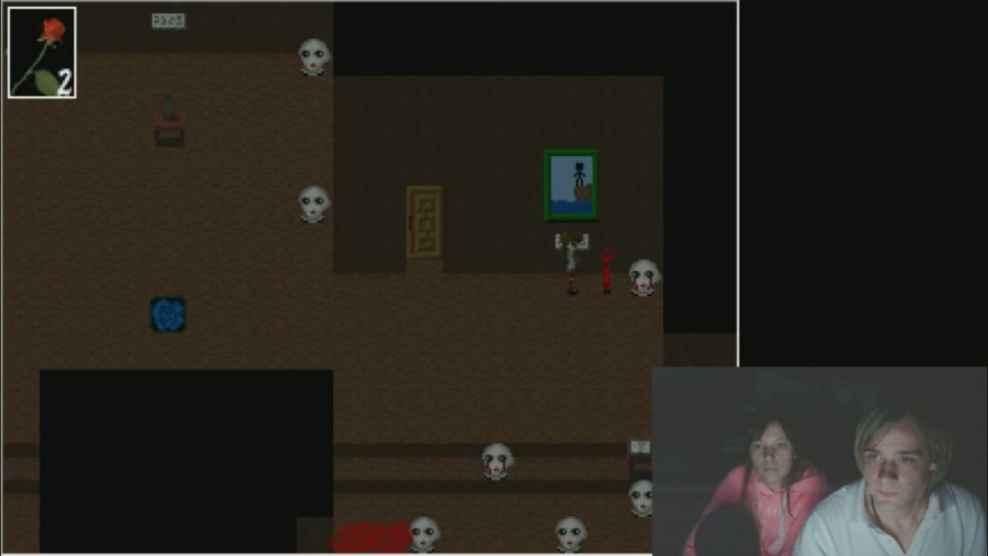
{"action": "key", "text": "z"}
{"action": "key", "text": "z"}
- Give the umbrella to the Lady Without Her Umbrella, then return to the mannequin-head hall
{"action": "key", "text": "Down"}
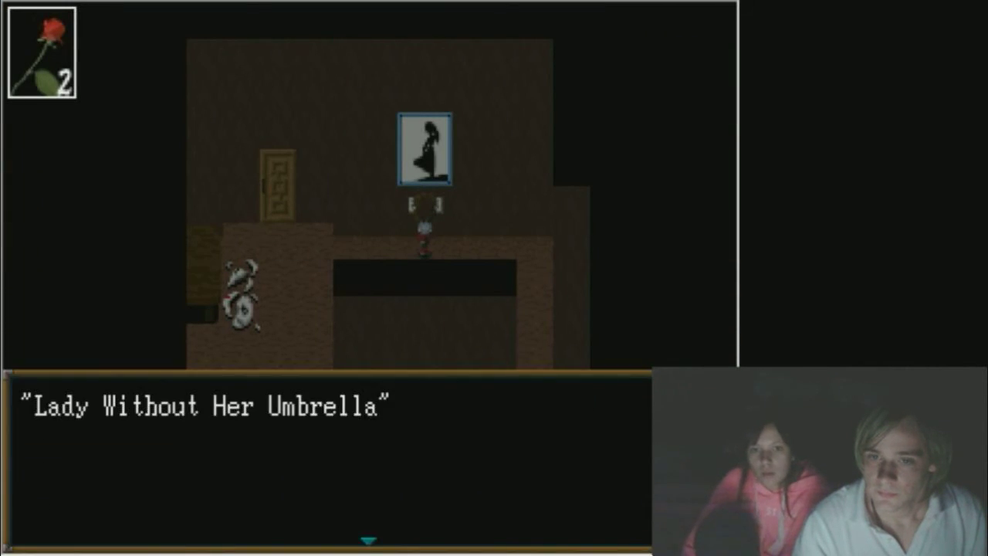
{"action": "key", "text": "z"}
{"action": "key", "text": "z"}
{"action": "key", "text": "z"}
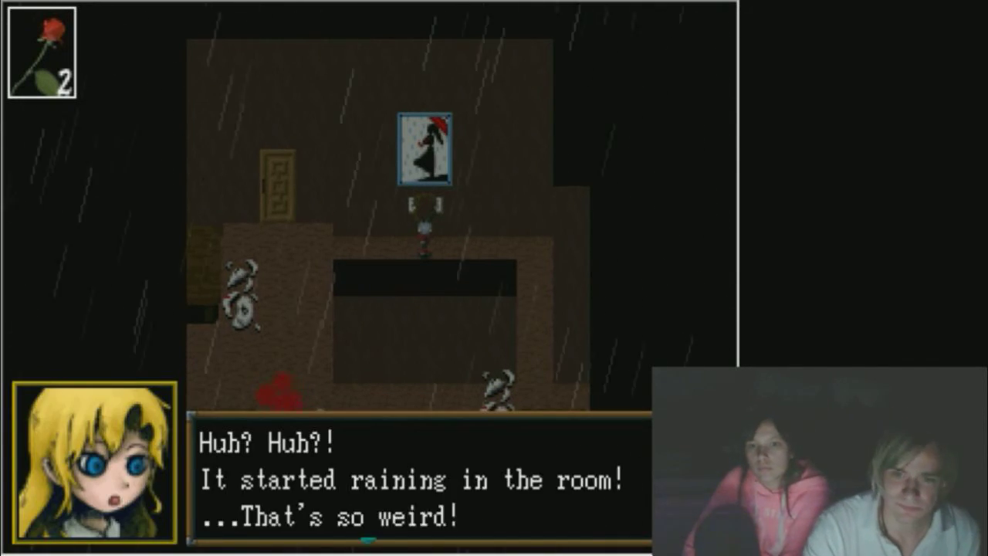
{"action": "key", "text": "z"}
{"action": "key", "text": "Right"}
{"action": "key", "text": "Right"}
{"action": "key", "text": "Right"}
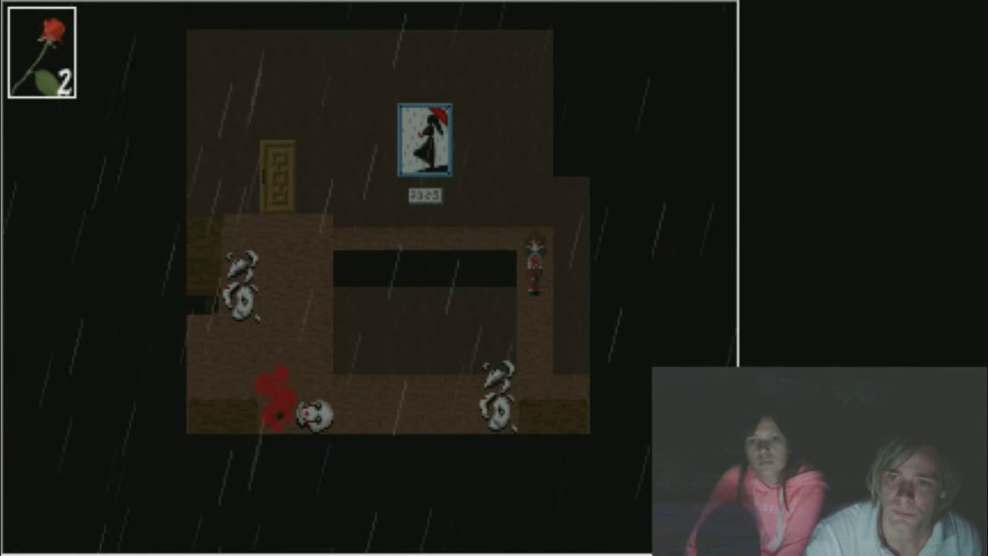
{"action": "key", "text": "Down"}
{"action": "key", "text": "Down"}
{"action": "key", "text": "Down"}
{"action": "key", "text": "Up"}
{"action": "key", "text": "Up"}
{"action": "key", "text": "Up"}
{"action": "key", "text": "Up"}
{"action": "key", "text": "Left"}
{"action": "key", "text": "Left"}
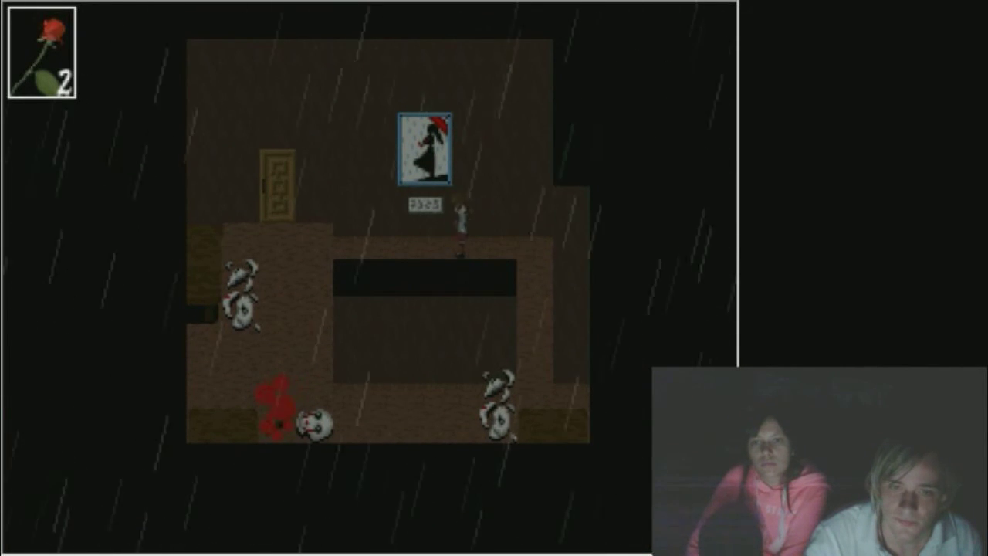
{"action": "key", "text": "Left"}
{"action": "key", "text": "Left"}
{"action": "key", "text": "Left"}
{"action": "key", "text": "Up"}
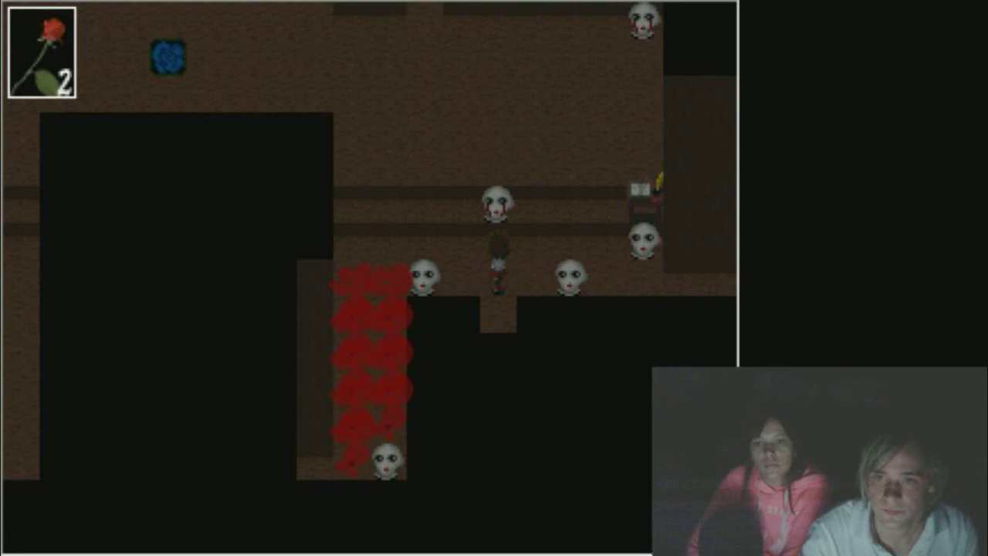
{"action": "key", "text": "Up"}
{"action": "key", "text": "Up"}
- Save at the book, then step onto the switch tile to control Garry again
{"action": "key", "text": "Right"}
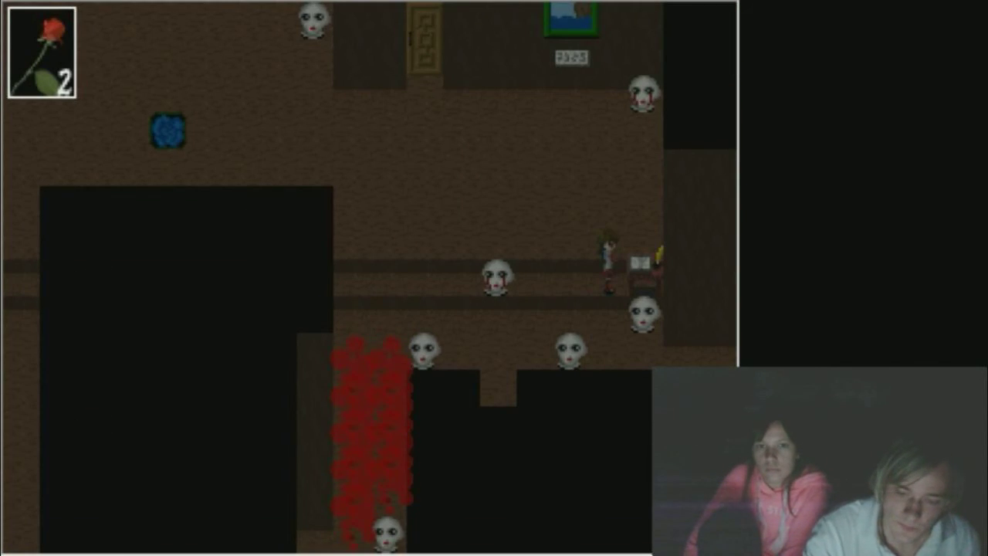
{"action": "key", "text": "Return"}
{"action": "key", "text": "Return"}
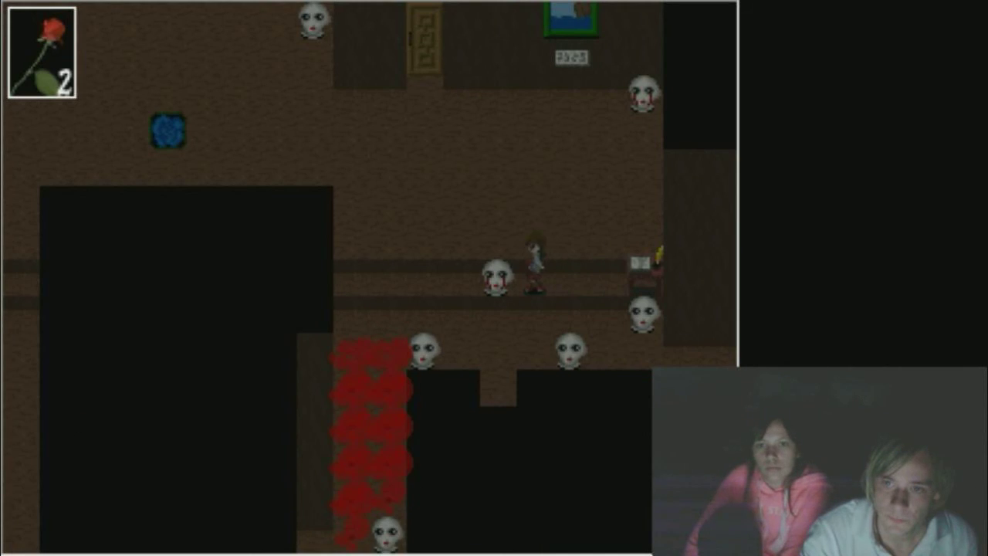
{"action": "key", "text": "Left"}
{"action": "key", "text": "Up"}
{"action": "key", "text": "Up"}
{"action": "key", "text": "Left"}
{"action": "key", "text": "Up"}
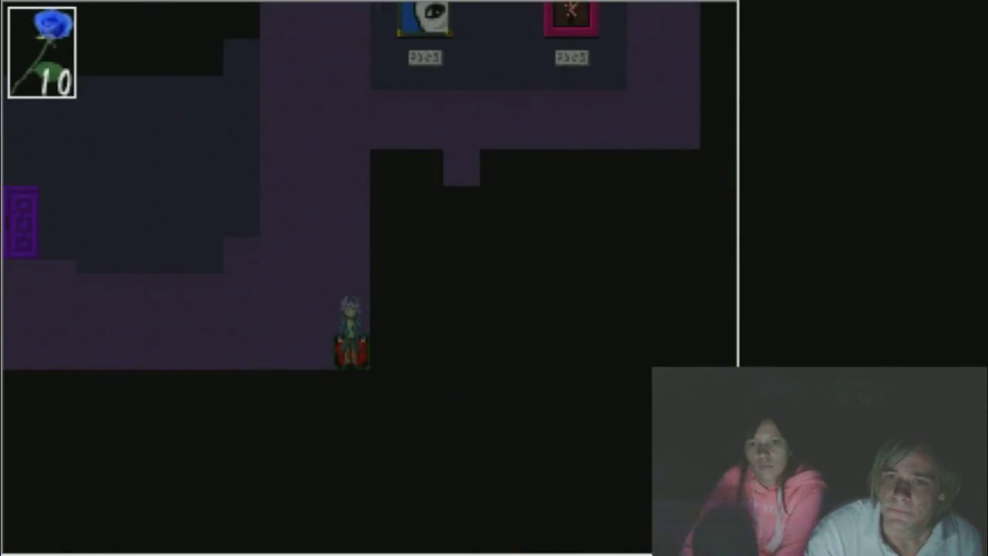
- Walk down the purple corridor and place the blue rose in the water-filled vase
{"action": "key", "text": "Up"}
{"action": "key", "text": "Right"}
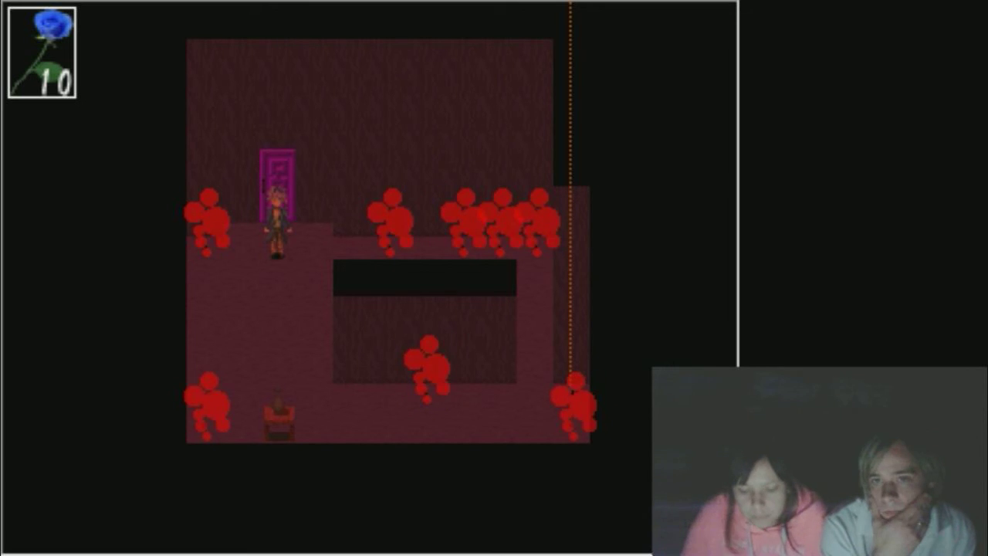
{"action": "key", "text": "Down"}
{"action": "key", "text": "Down"}
{"action": "key", "text": "Down"}
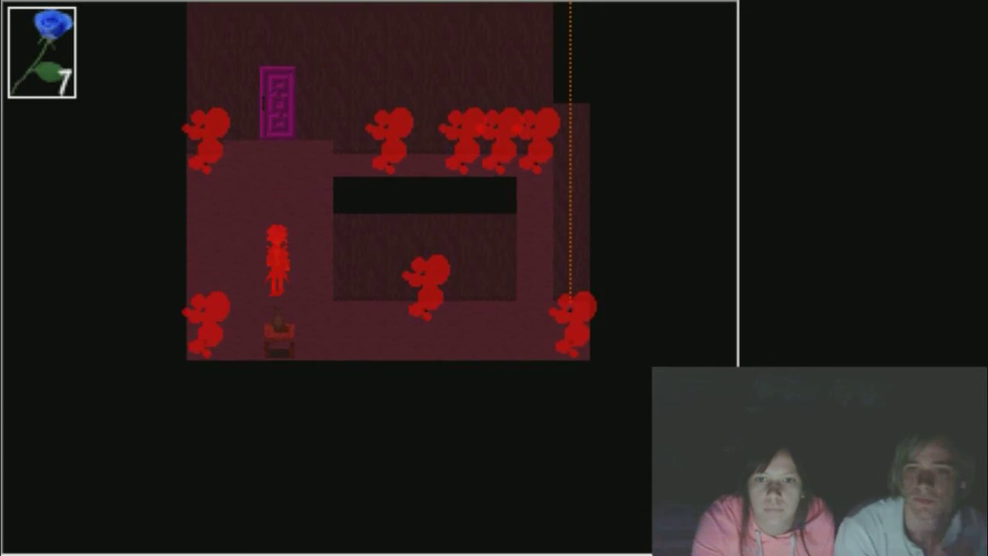
{"action": "key", "text": "z"}
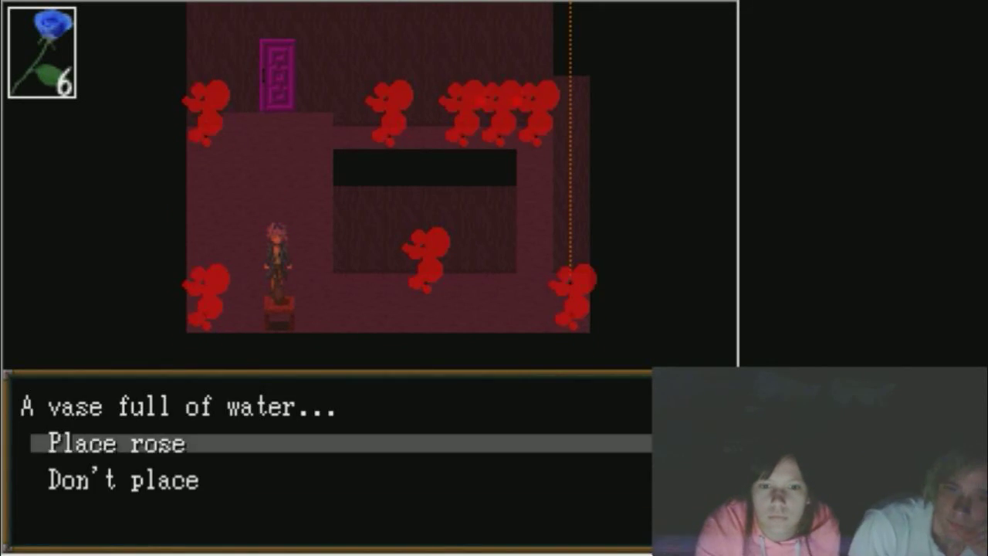
{"action": "key", "text": "z"}
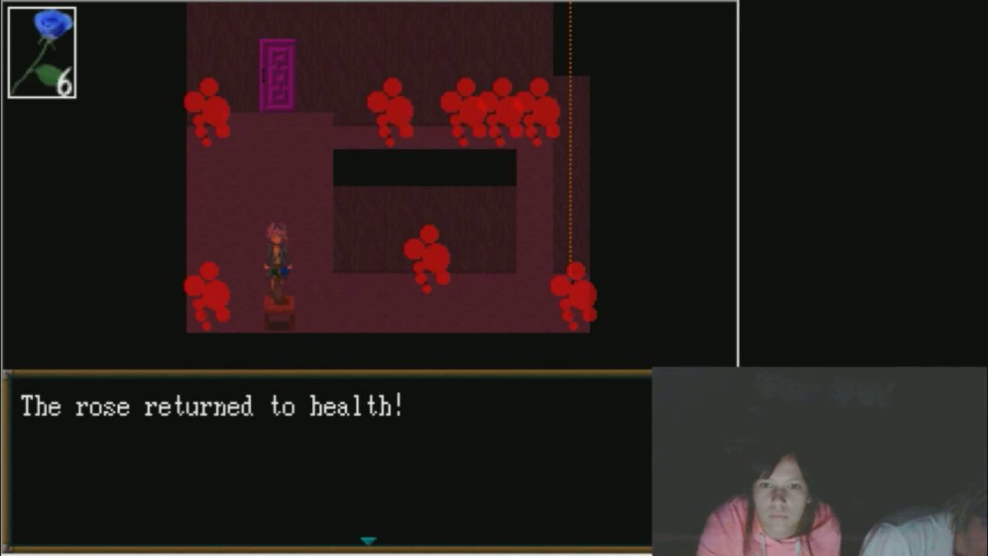
{"action": "key", "text": "z"}
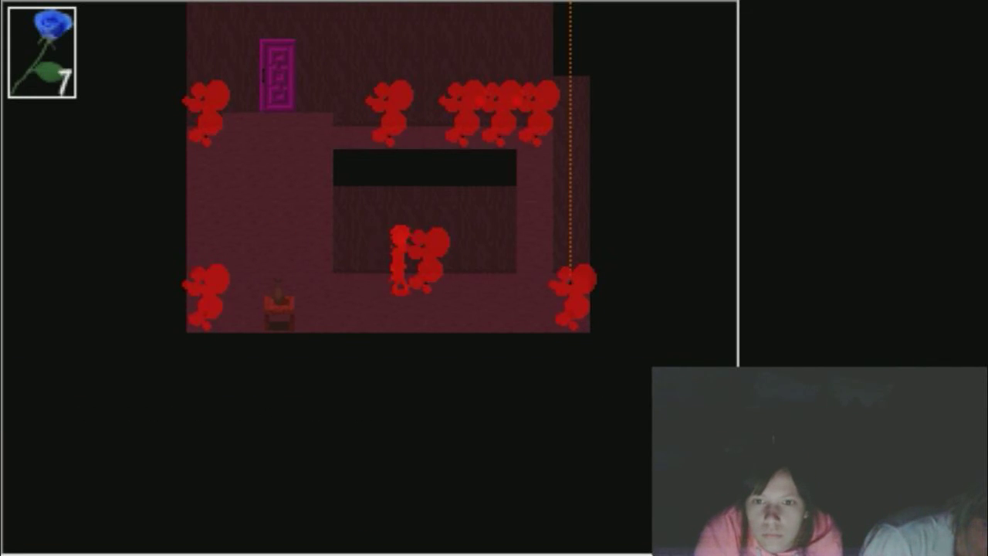
- Pull the ceiling cord to clear the gas, then restore the rose to 10
{"action": "key", "text": "z"}
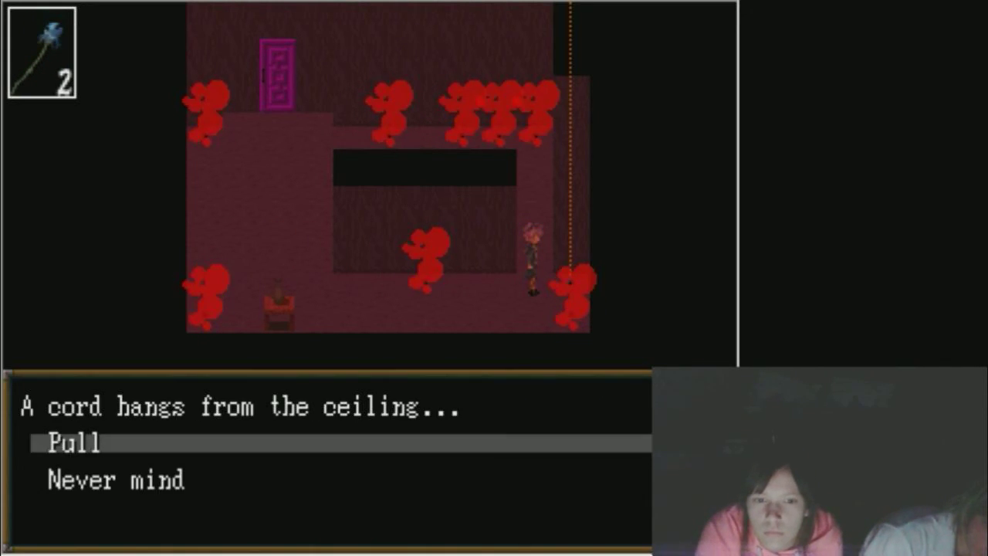
{"action": "key", "text": "z"}
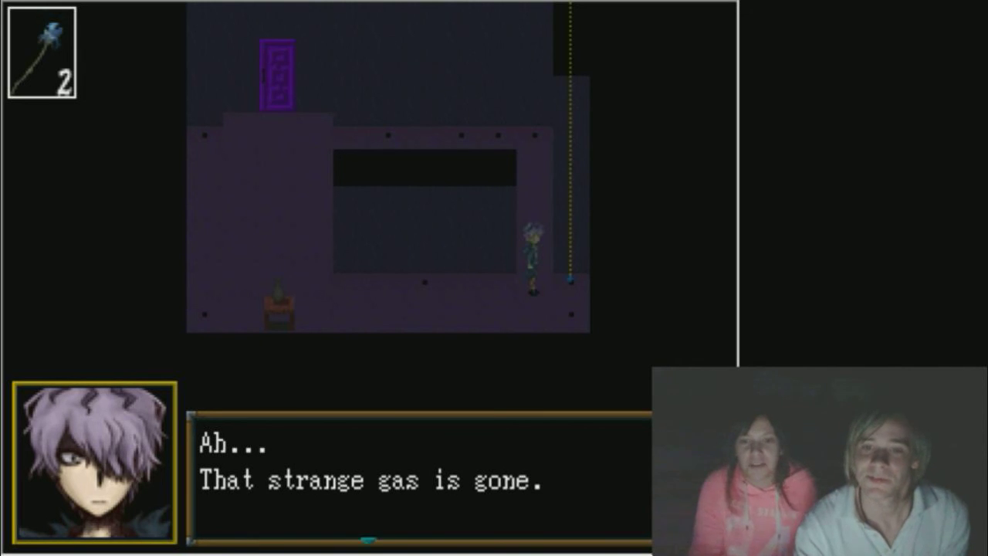
{"action": "key", "text": "Return"}
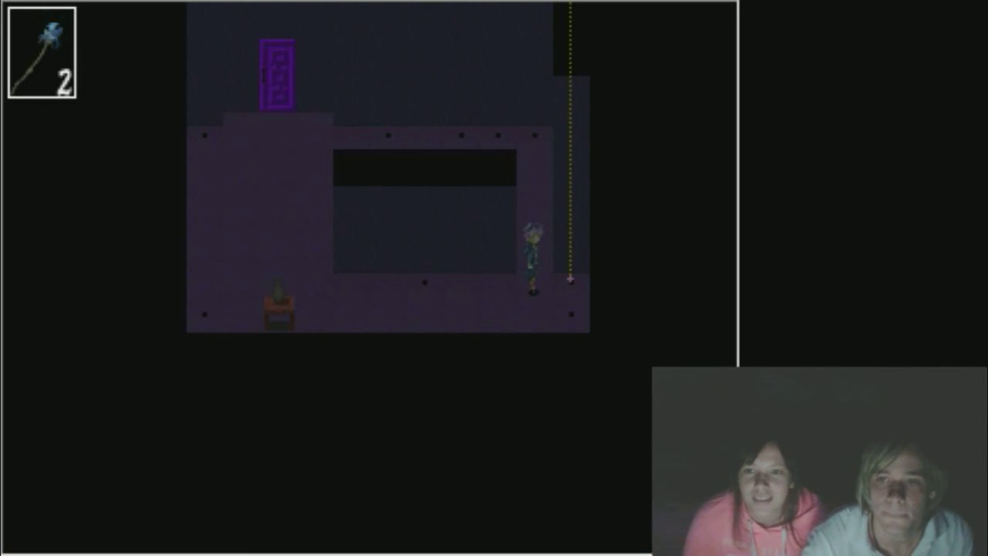
{"action": "key", "text": "Return"}
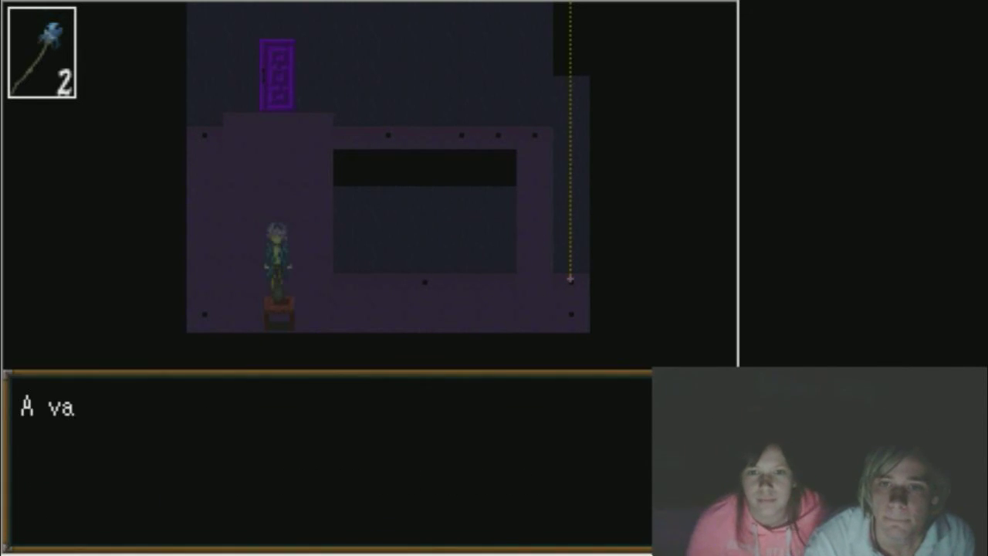
{"action": "key", "text": "Return"}
{"action": "key", "text": "Return"}
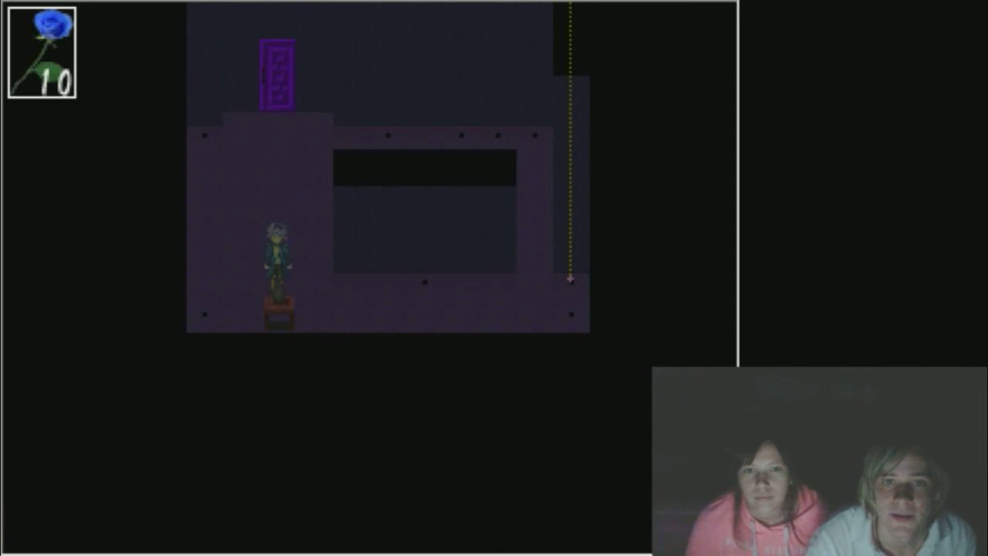
- Exit through the purple door and walk down the gallery's long corridor
{"action": "key", "text": "Up"}
{"action": "key", "text": "Up"}
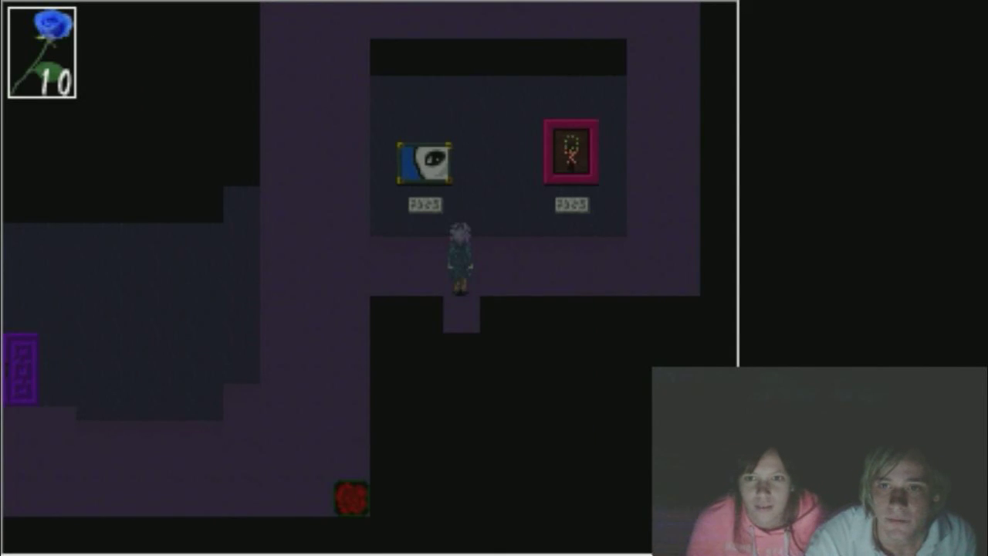
{"action": "key", "text": "Left"}
{"action": "key", "text": "Up"}
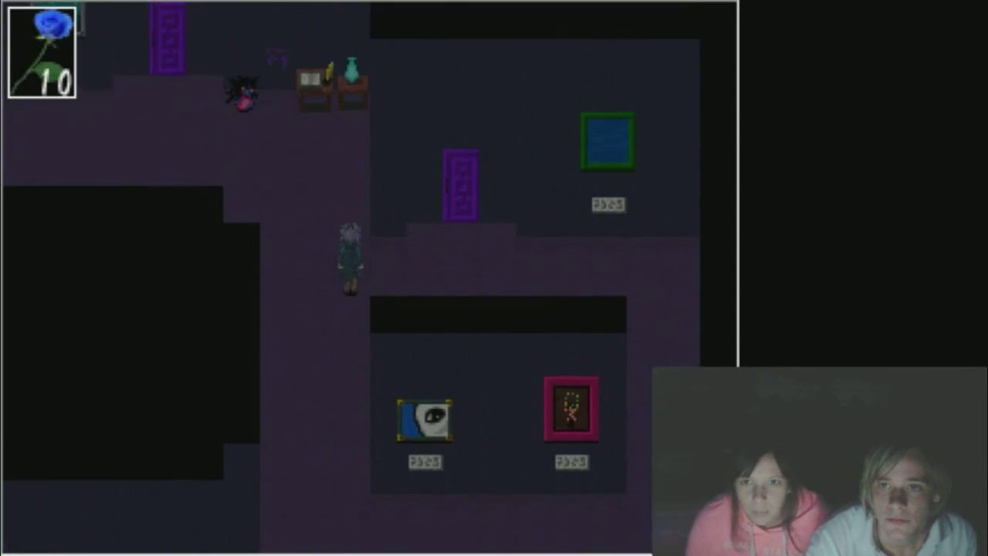
{"action": "key", "text": "Down"}
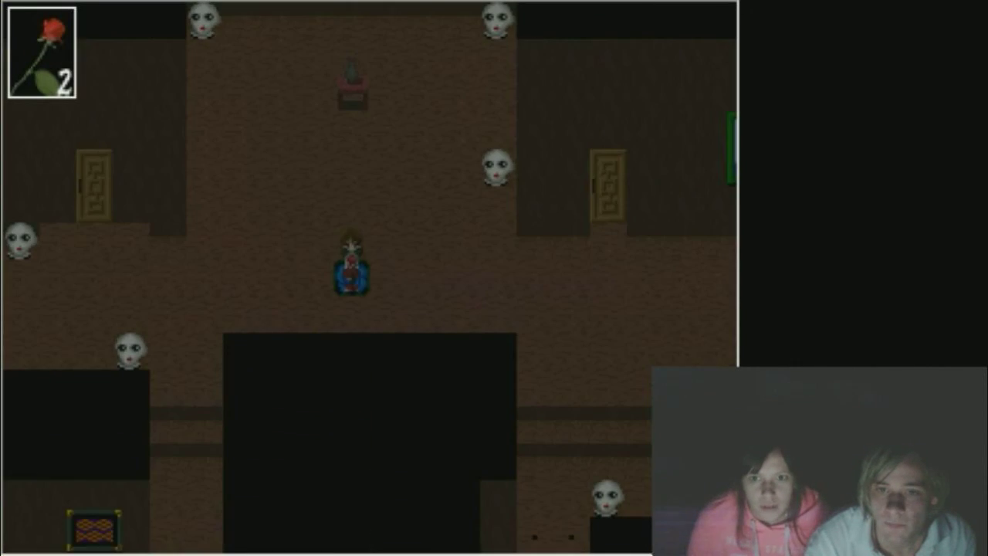
- Decline Return to title, enter the rainy room and read the floor-crack dialogue
{"action": "key", "text": "Right"}
{"action": "key", "text": "Down"}
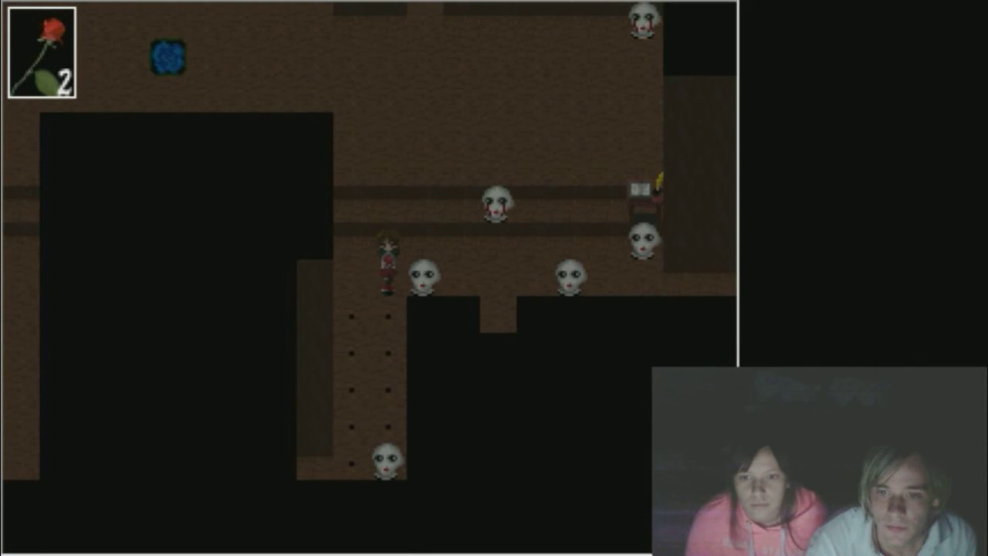
{"action": "key", "text": "Return"}
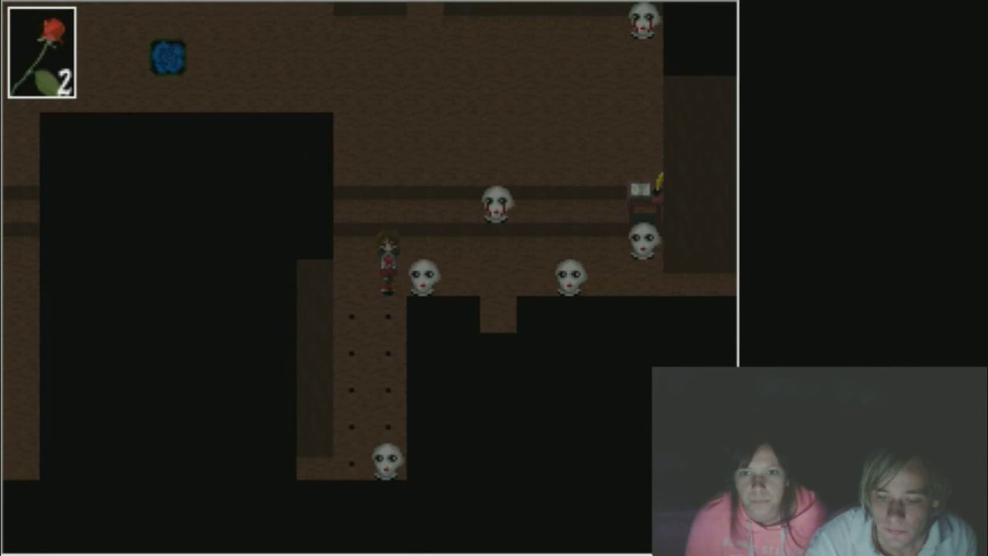
{"action": "key", "text": "Up"}
{"action": "key", "text": "Down"}
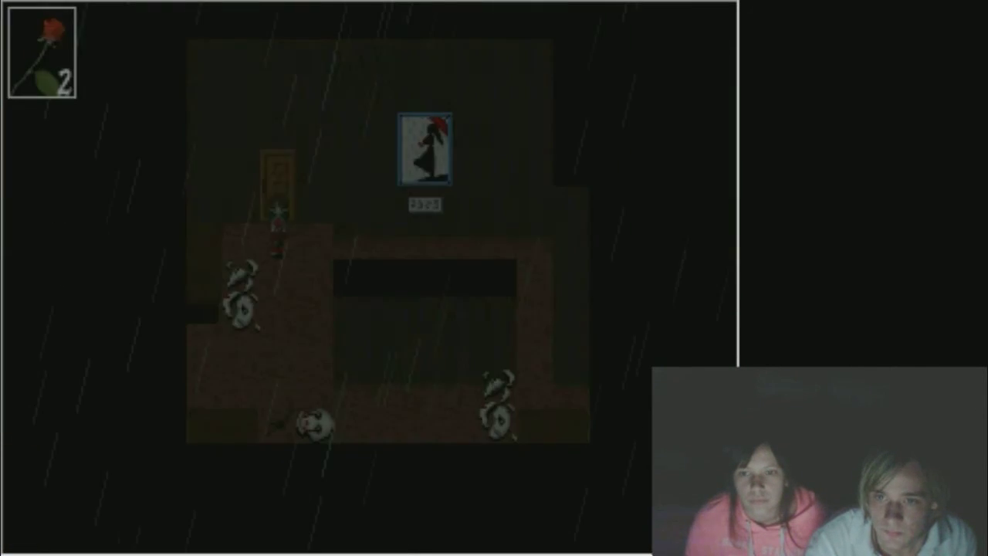
{"action": "key", "text": "Down"}
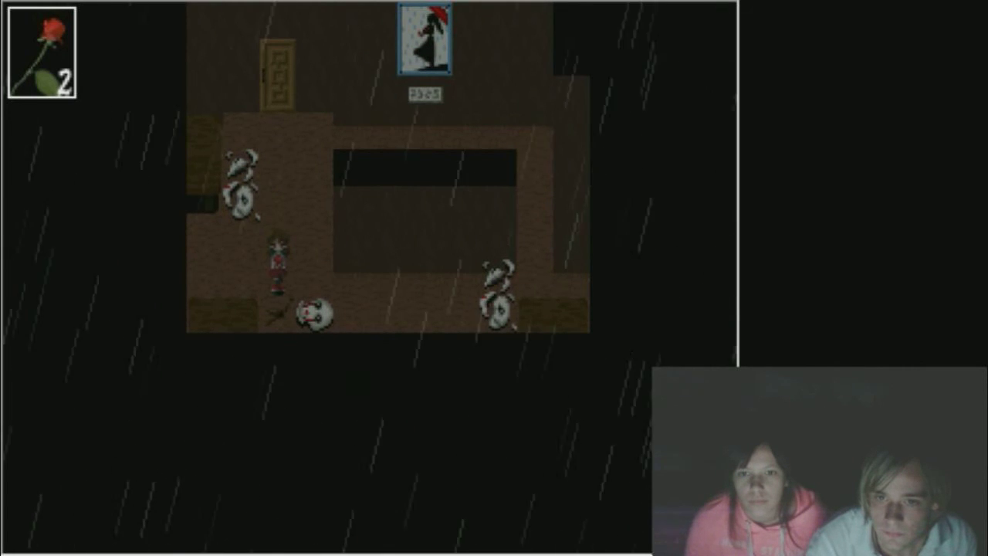
{"action": "key", "text": "Return"}
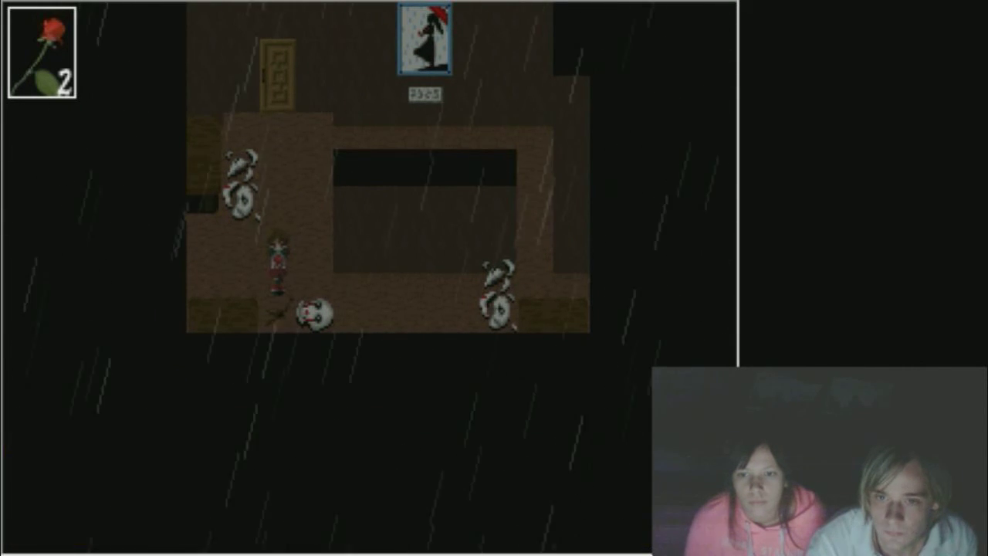
- Walk back through the mannequin-head hall into the moon painting room
{"action": "key", "text": "Up"}
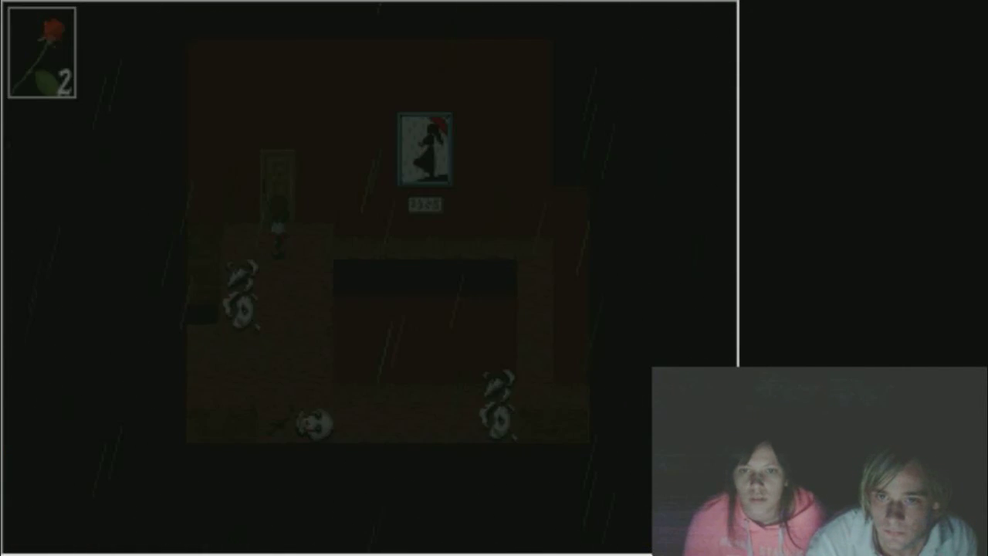
{"action": "key", "text": "Left"}
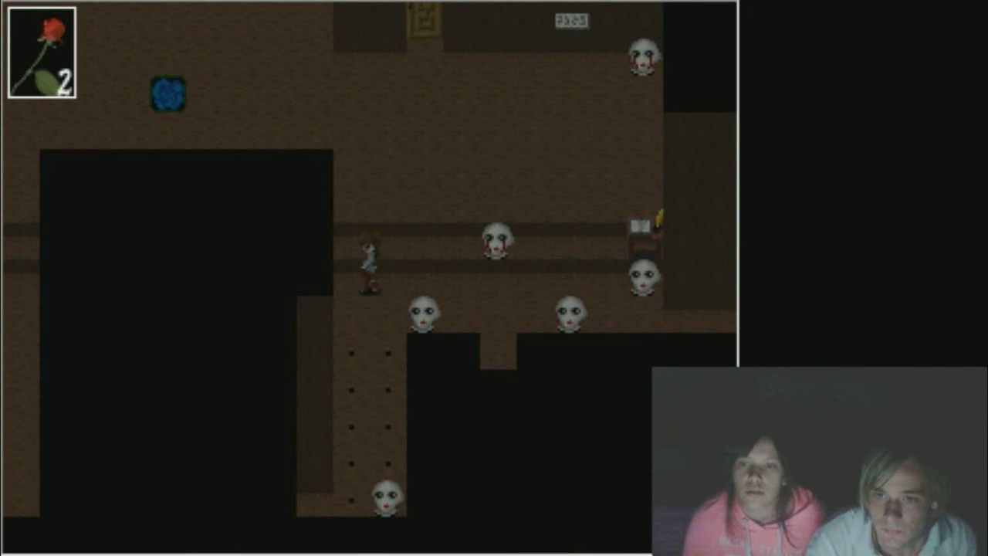
{"action": "key", "text": "Down"}
{"action": "key", "text": "Up"}
{"action": "key", "text": "Right"}
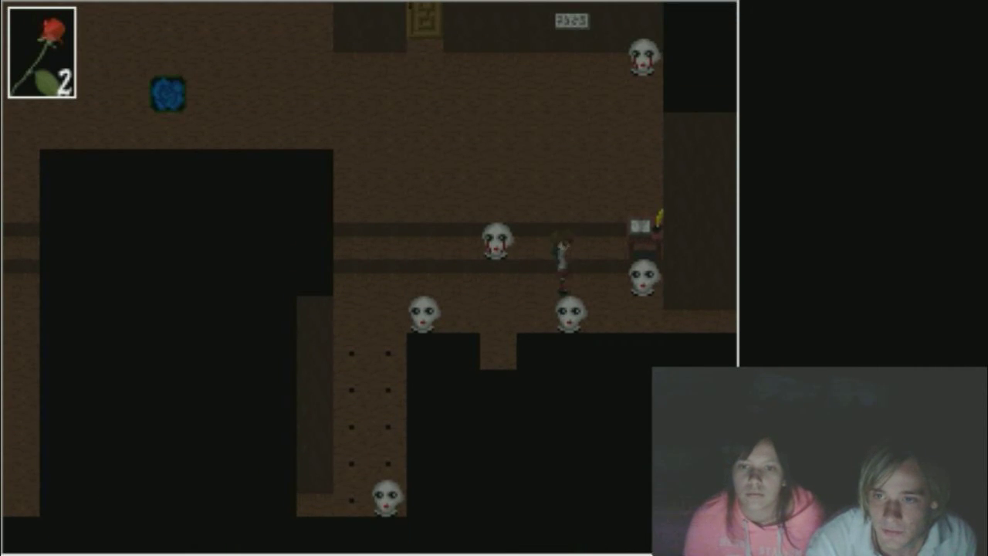
{"action": "key", "text": "Right"}
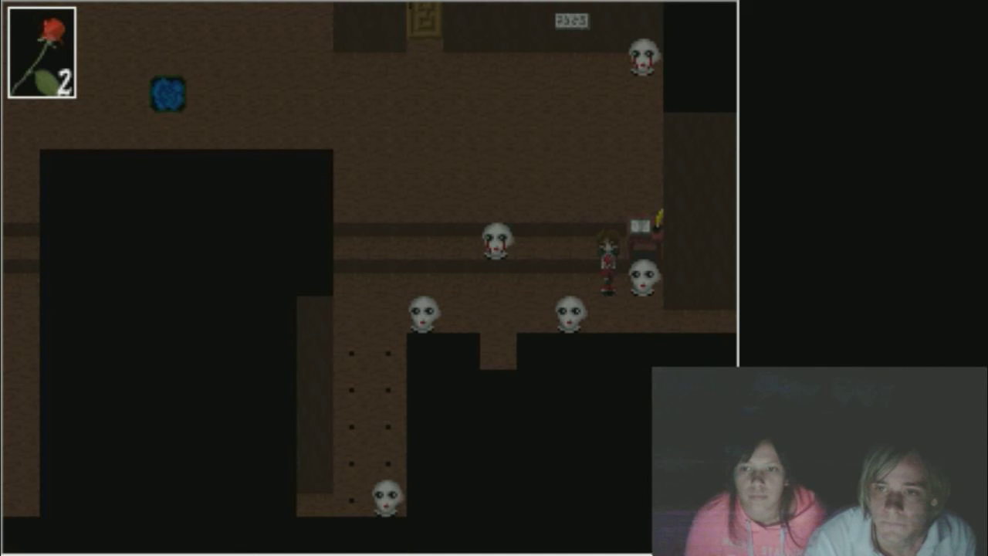
{"action": "key", "text": "Left"}
{"action": "key", "text": "Down"}
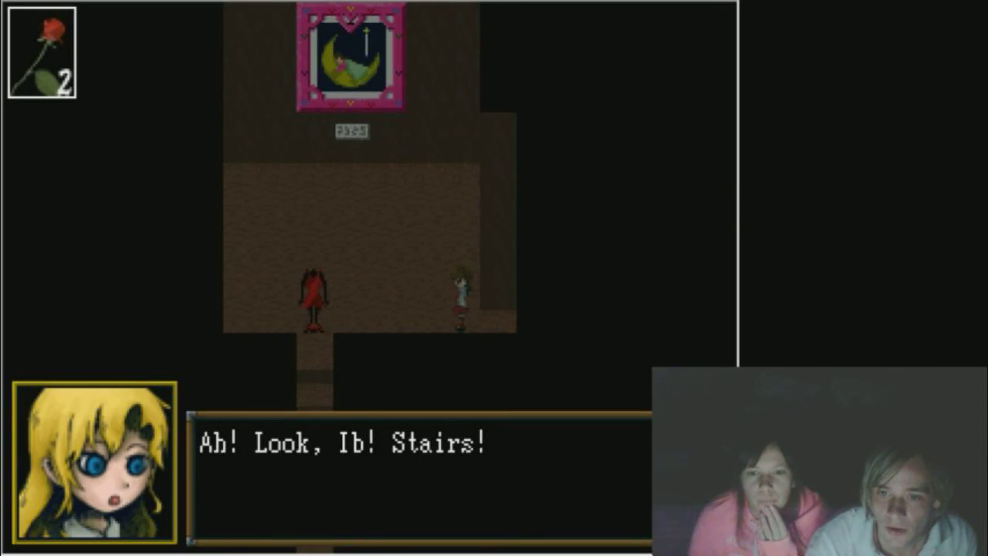
- Read Mary's line about the stairs and the painting's "Aspiration" plaque
{"action": "key", "text": "Return"}
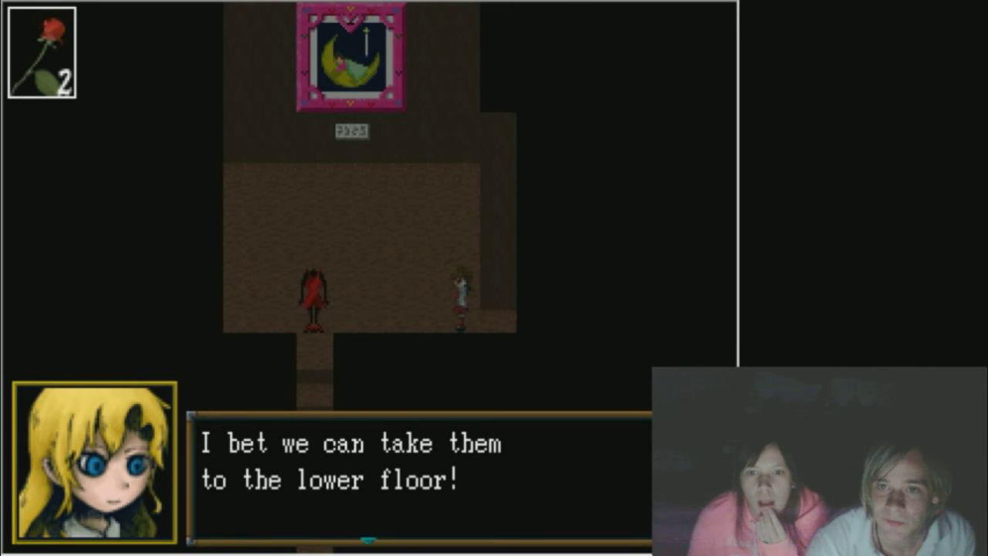
{"action": "key", "text": "Return"}
{"action": "key", "text": "Left"}
{"action": "key", "text": "Left"}
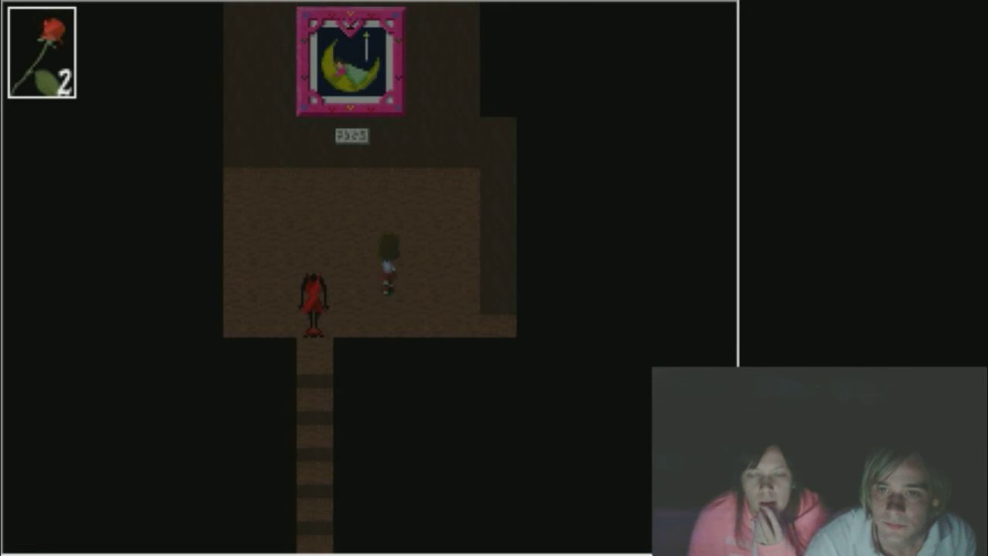
{"action": "key", "text": "Up"}
{"action": "key", "text": "Up"}
{"action": "key", "text": "Return"}
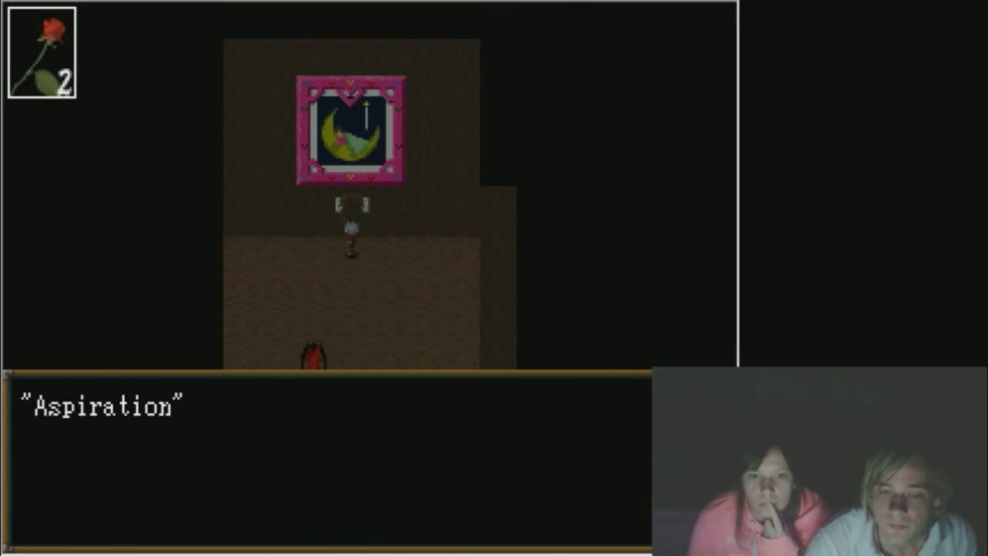
{"action": "key", "text": "Return"}
- Examine the headless red statue beside the stairs
{"action": "key", "text": "Down"}
{"action": "key", "text": "Down"}
{"action": "key", "text": "Down"}
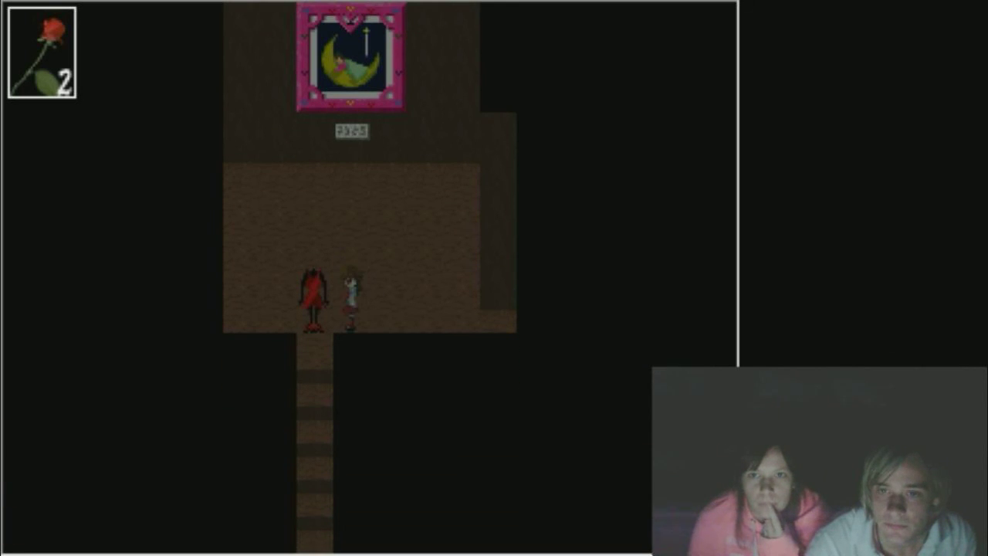
{"action": "key", "text": "Return"}
{"action": "key", "text": "Return"}
{"action": "key", "text": "Return"}
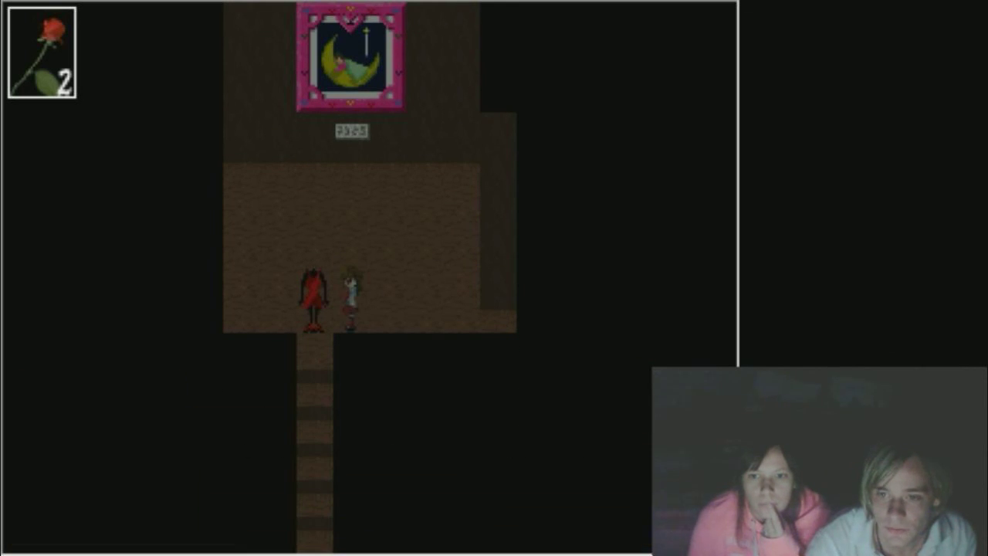
{"action": "key", "text": "Up"}
{"action": "key", "text": "Up"}
{"action": "key", "text": "Down"}
{"action": "key", "text": "Down"}
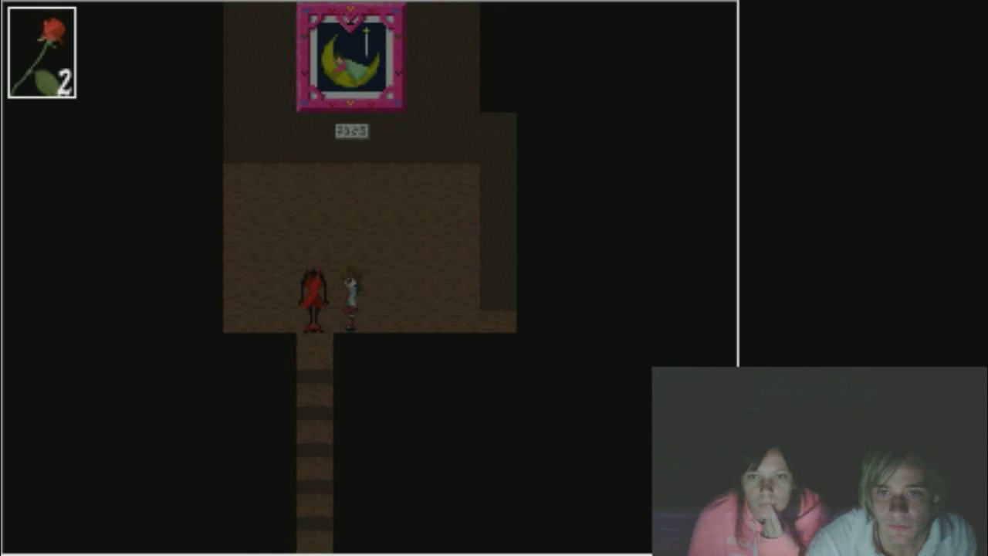
- Re-examine the headless statue, read Mary's comment, and head back toward the plaque
{"action": "key", "text": "Up"}
{"action": "key", "text": "Up"}
{"action": "key", "text": "Left"}
{"action": "key", "text": "Down"}
{"action": "key", "text": "Right"}
{"action": "key", "text": "Return"}
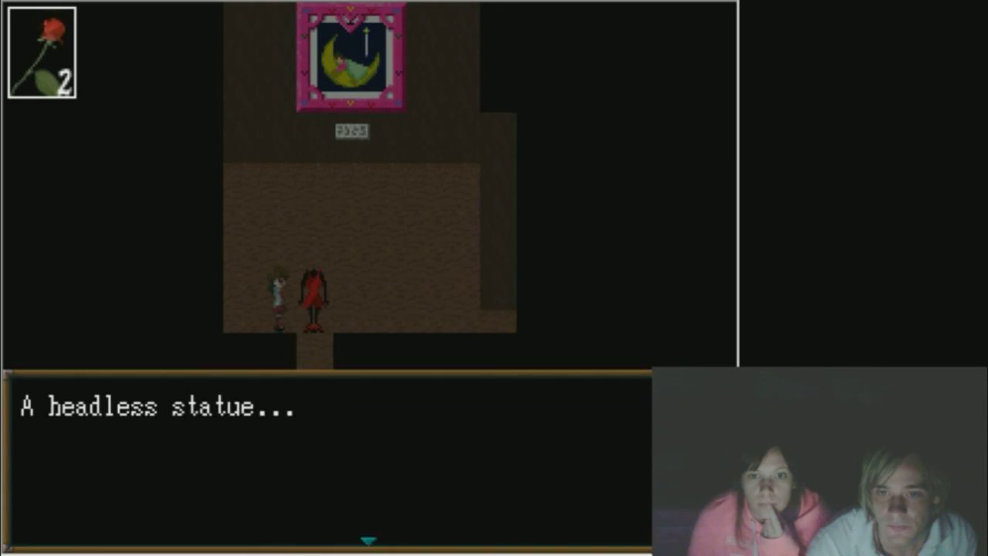
{"action": "key", "text": "Return"}
{"action": "key", "text": "Return"}
{"action": "key", "text": "Return"}
{"action": "key", "text": "Up"}
{"action": "key", "text": "Up"}
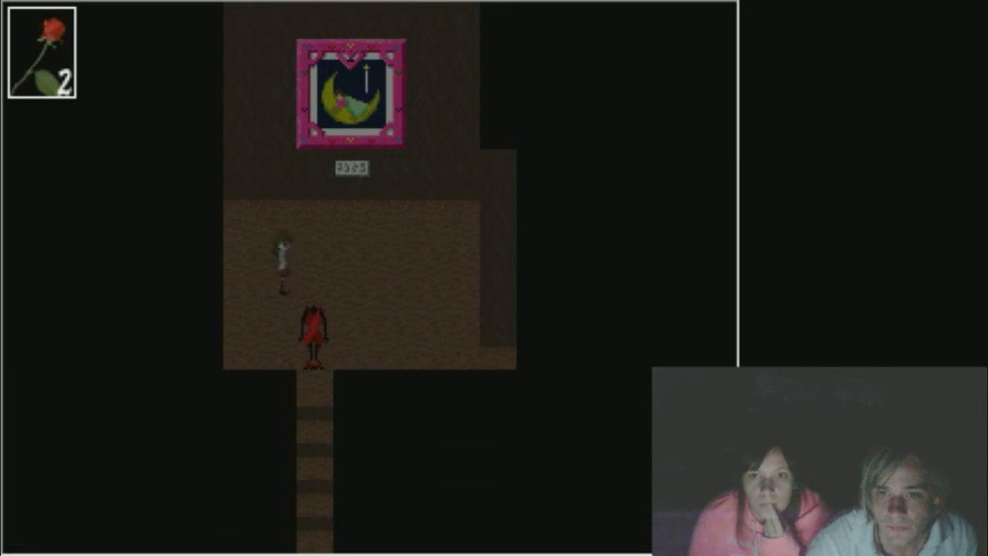
{"action": "key", "text": "Right"}
{"action": "key", "text": "Right"}
{"action": "key", "text": "Right"}
{"action": "key", "text": "Up"}
{"action": "key", "text": "Up"}
{"action": "key", "text": "Left"}
{"action": "key", "text": "Return"}
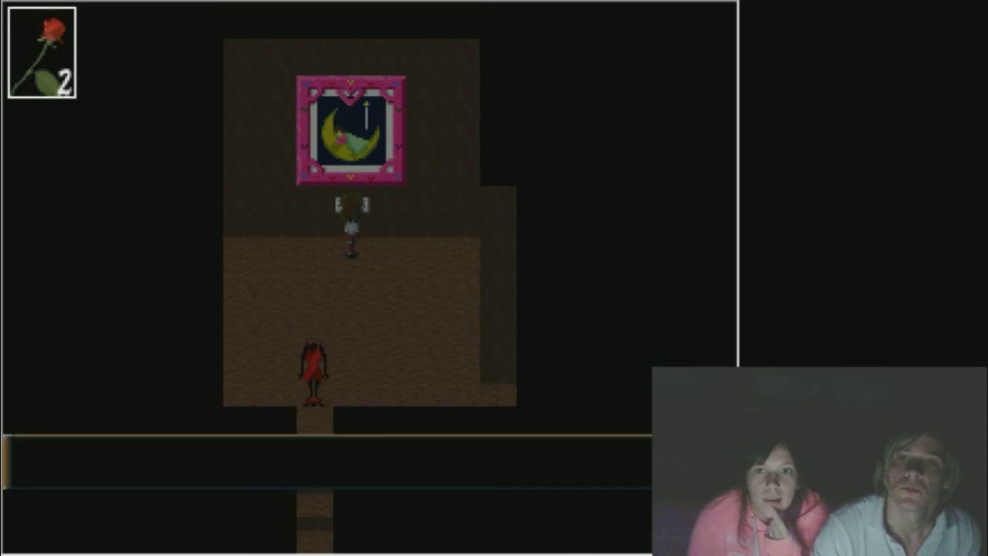
{"action": "key", "text": "Return"}
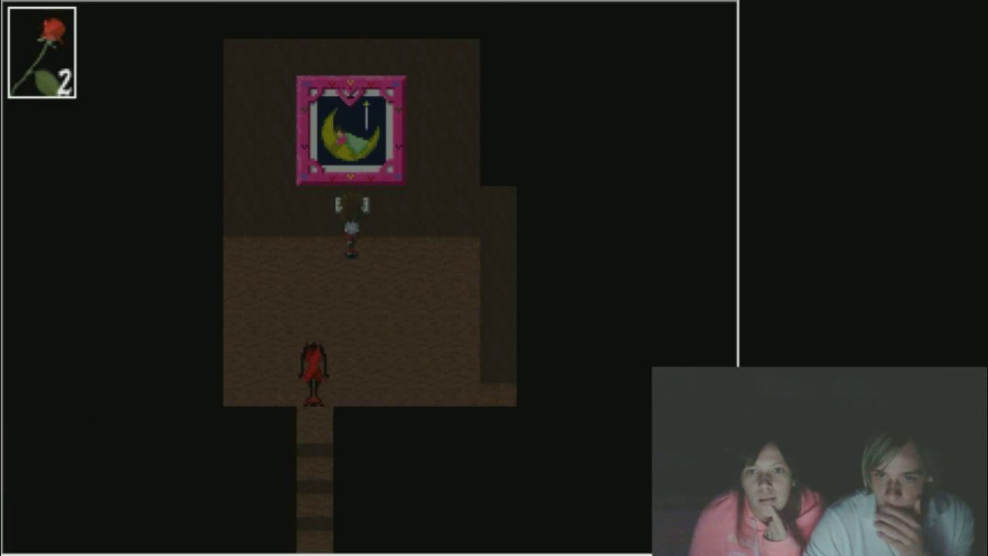